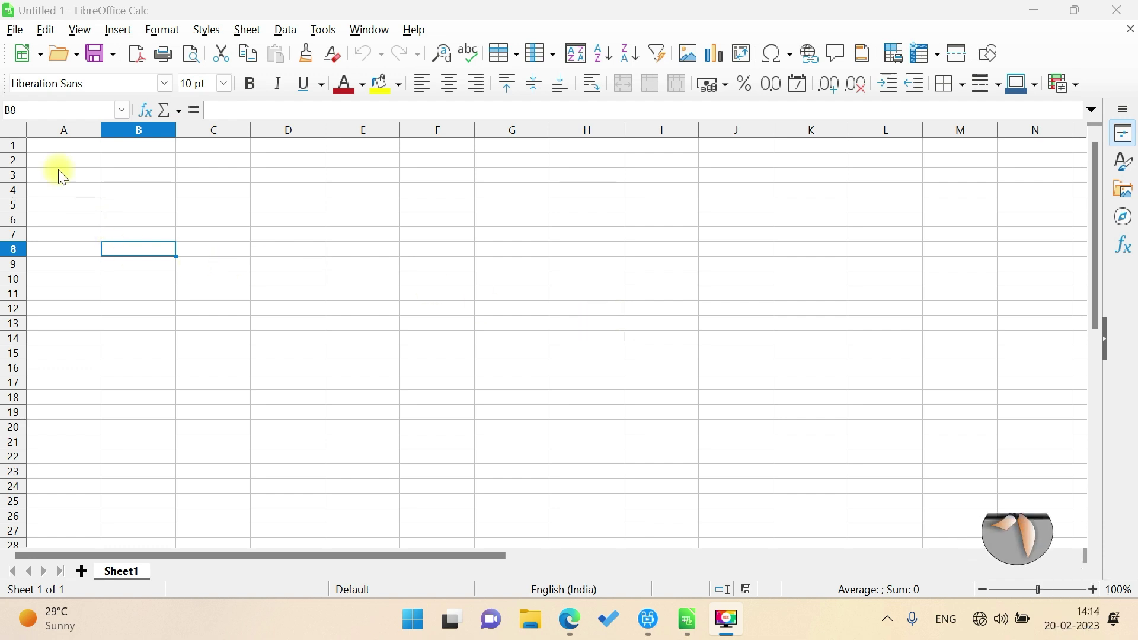
Select a few cells, then copy a Print Screen image of the empty Untitled 1 sheet
{"action": "left_click", "coordinate": [56, 148]}
{"action": "left_click", "coordinate": [97, 176]}
{"action": "left_click", "coordinate": [154, 161]}
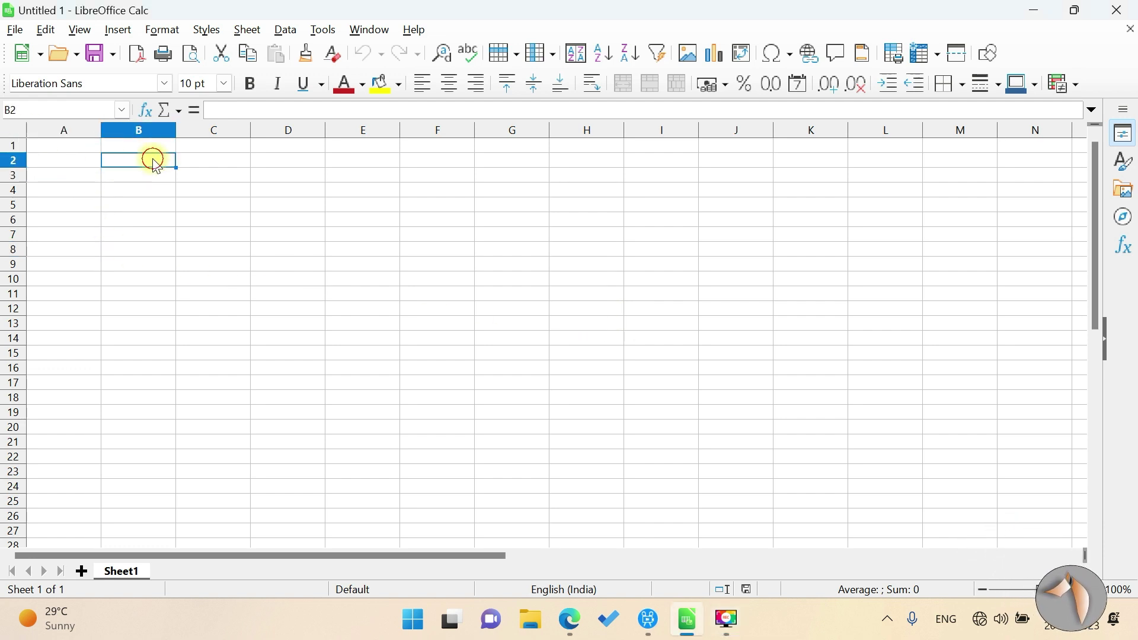
{"action": "left_click", "coordinate": [60, 145]}
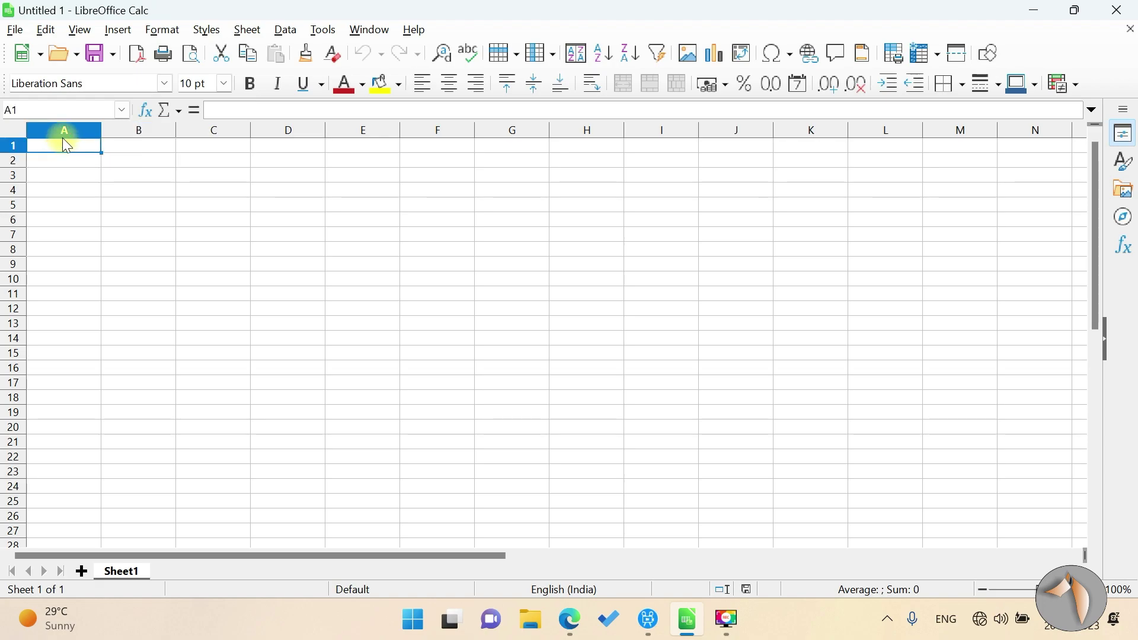
{"action": "left_click", "coordinate": [67, 189]}
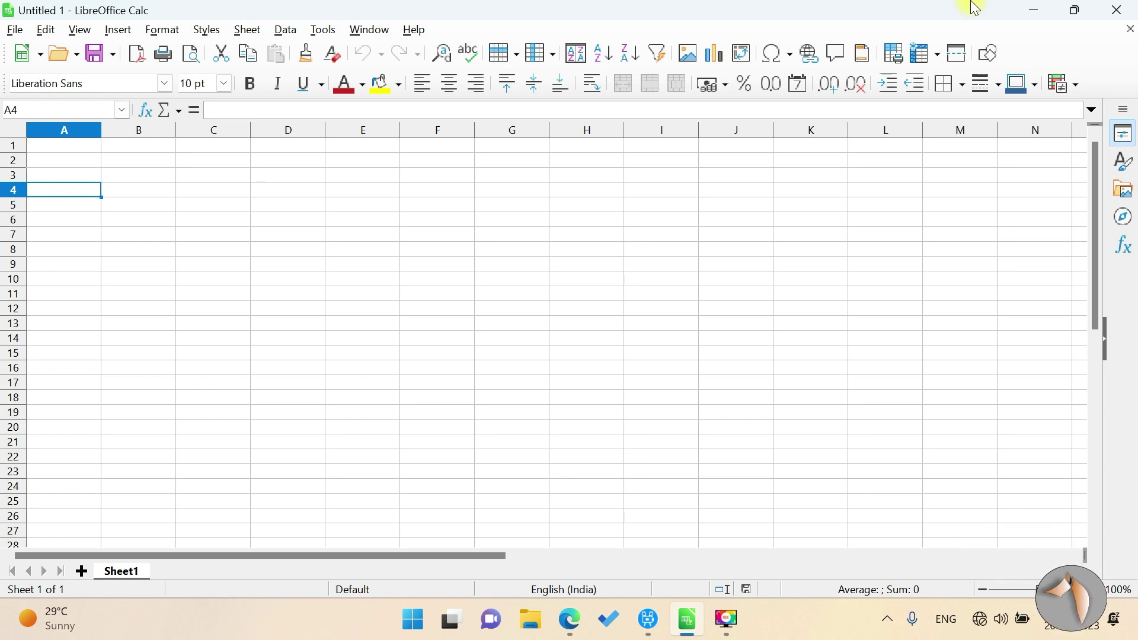
{"action": "key", "text": "alt+Home"}
{"action": "key", "text": "Print"}
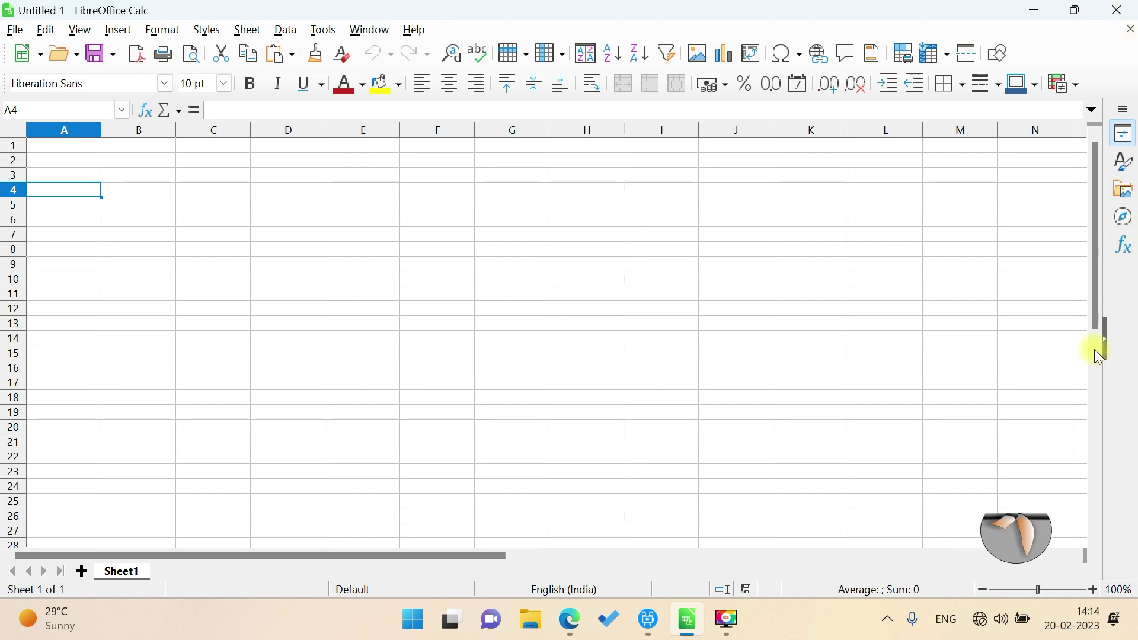
Search 'pa' in Windows search and launch Control Panel from the results
{"action": "key", "text": "super"}
{"action": "type", "text": "pa"}
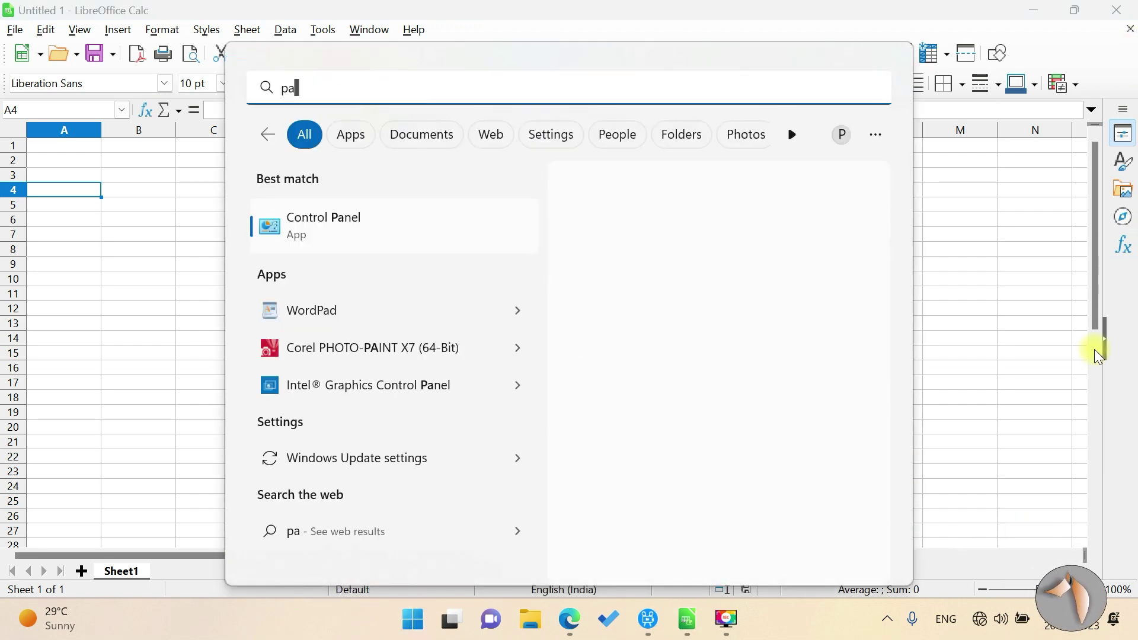
{"action": "key", "text": "Return"}
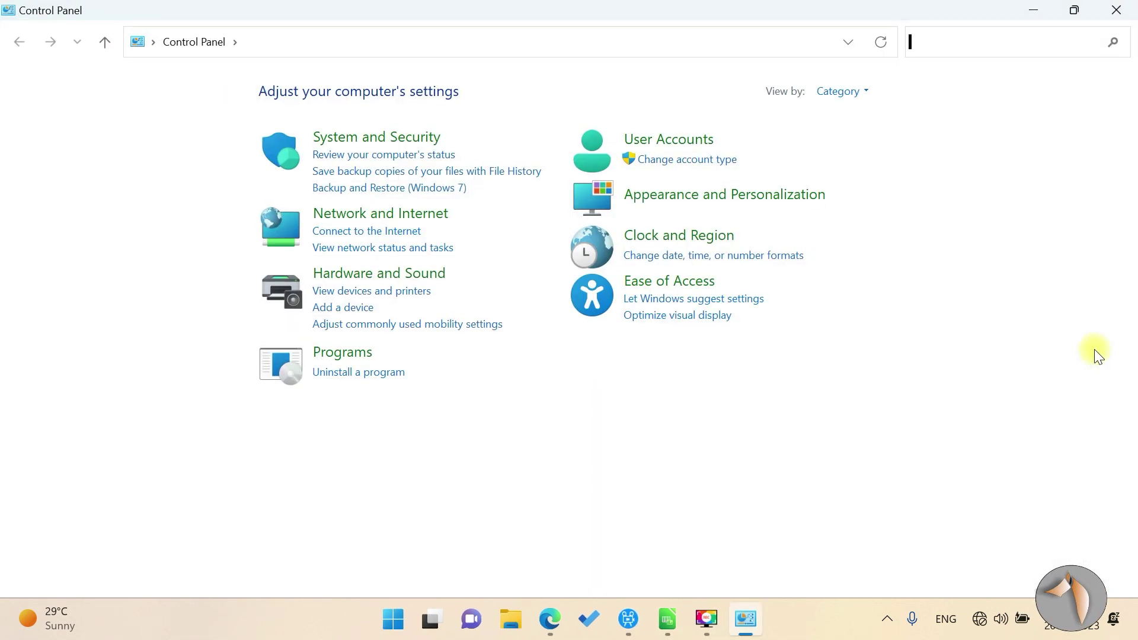
Launch Paint from Windows search and paste the Calc screenshot onto the canvas
{"action": "key", "text": "super"}
{"action": "type", "text": "pain"}
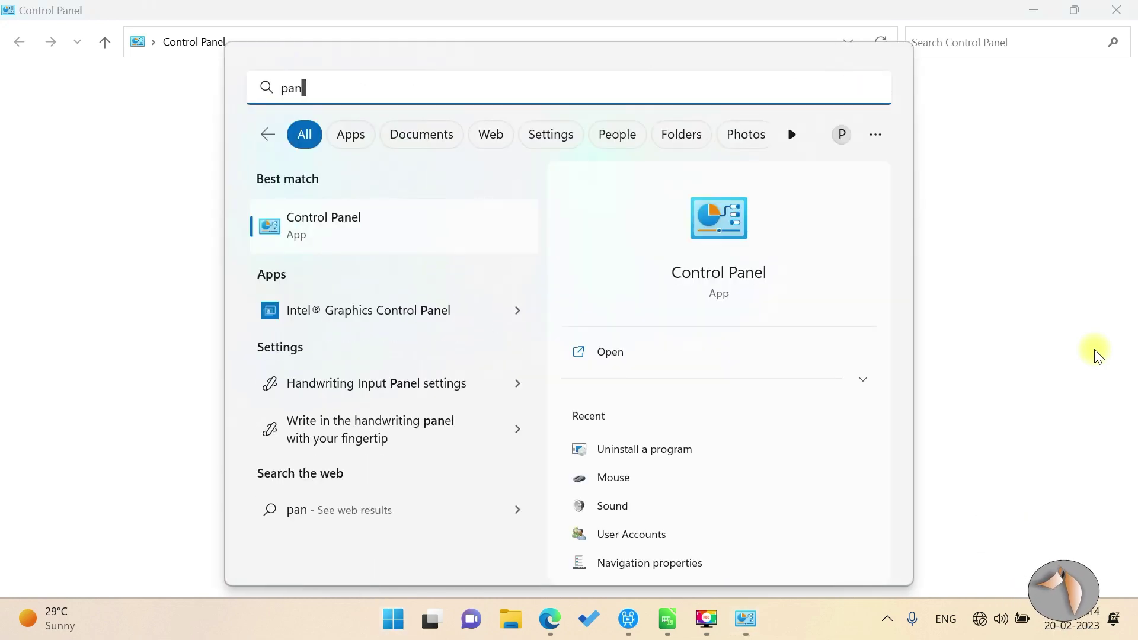
{"action": "key", "text": "BackSpace"}
{"action": "type", "text": "int"}
{"action": "key", "text": "Return"}
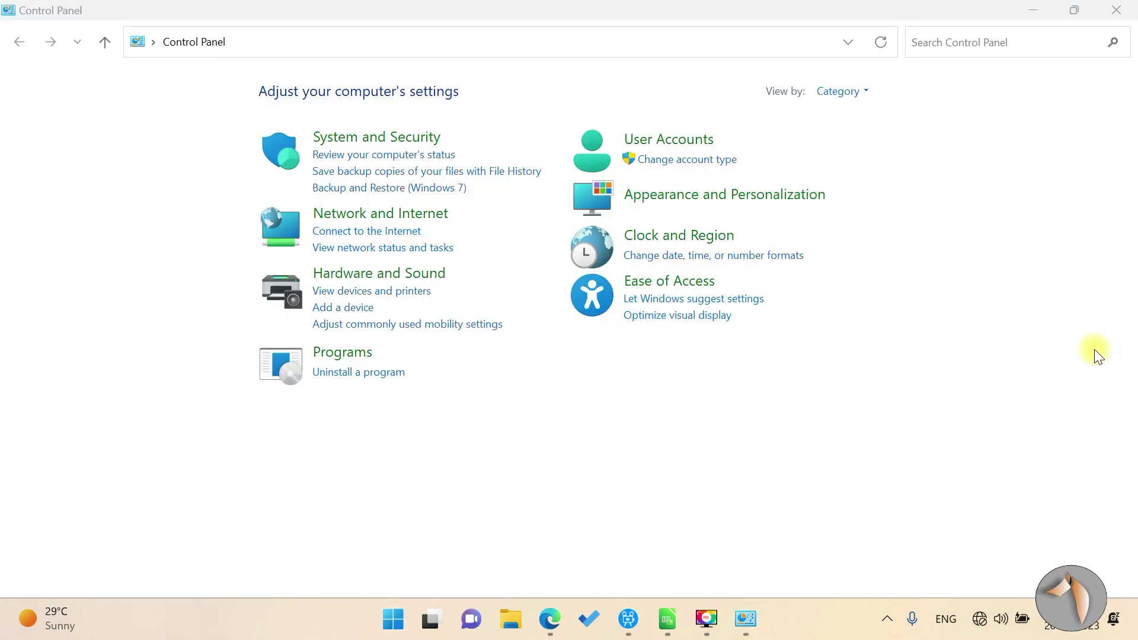
{"action": "key", "text": "ctrl+v"}
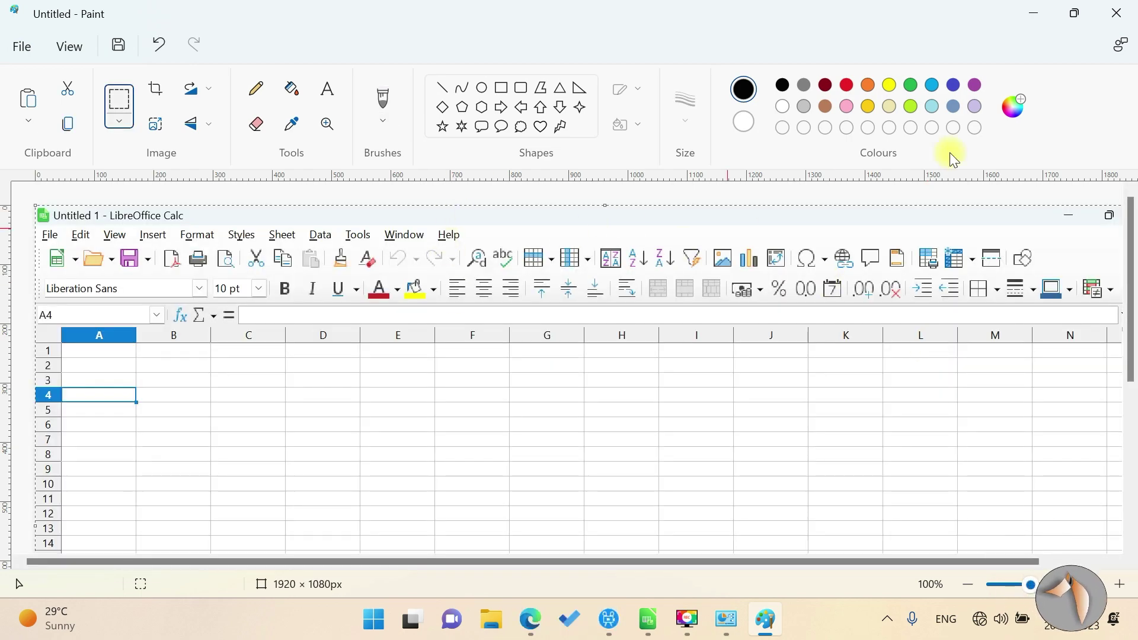
Choose the Rectangle shape and outline the Calc title bar and menu bar
{"action": "scroll", "coordinate": [860, 281], "scroll_direction": "down", "scroll_amount": 3}
{"action": "scroll", "coordinate": [856, 285], "scroll_direction": "up", "scroll_amount": 3}
{"action": "left_click", "coordinate": [441, 88]}
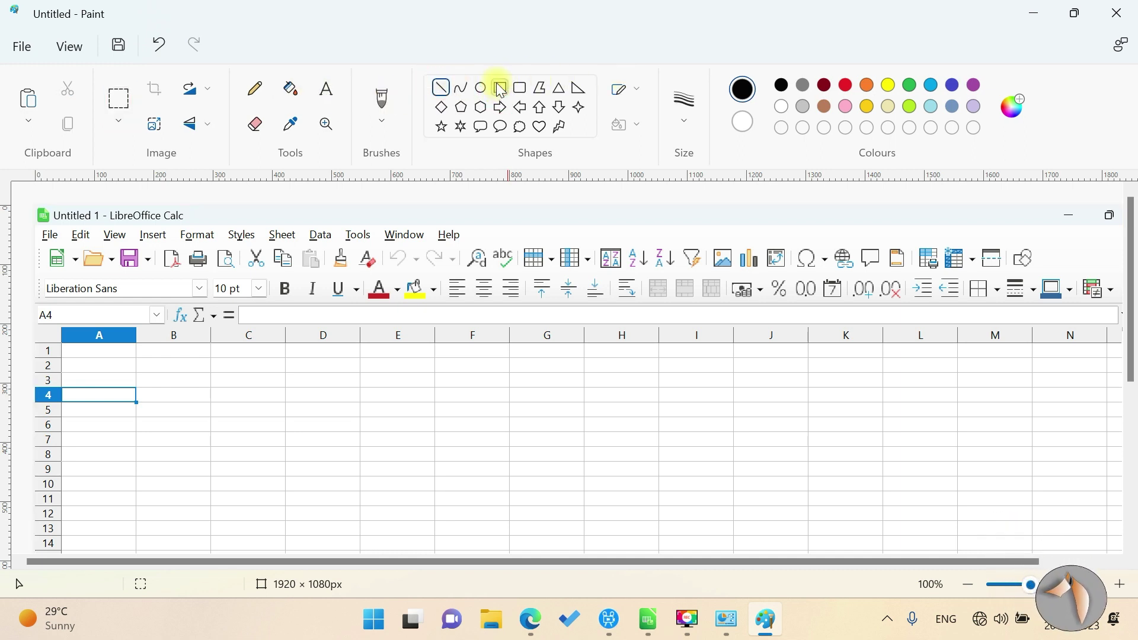
{"action": "left_click_drag", "start_coordinate": [36, 209], "coordinate": [1131, 232]}
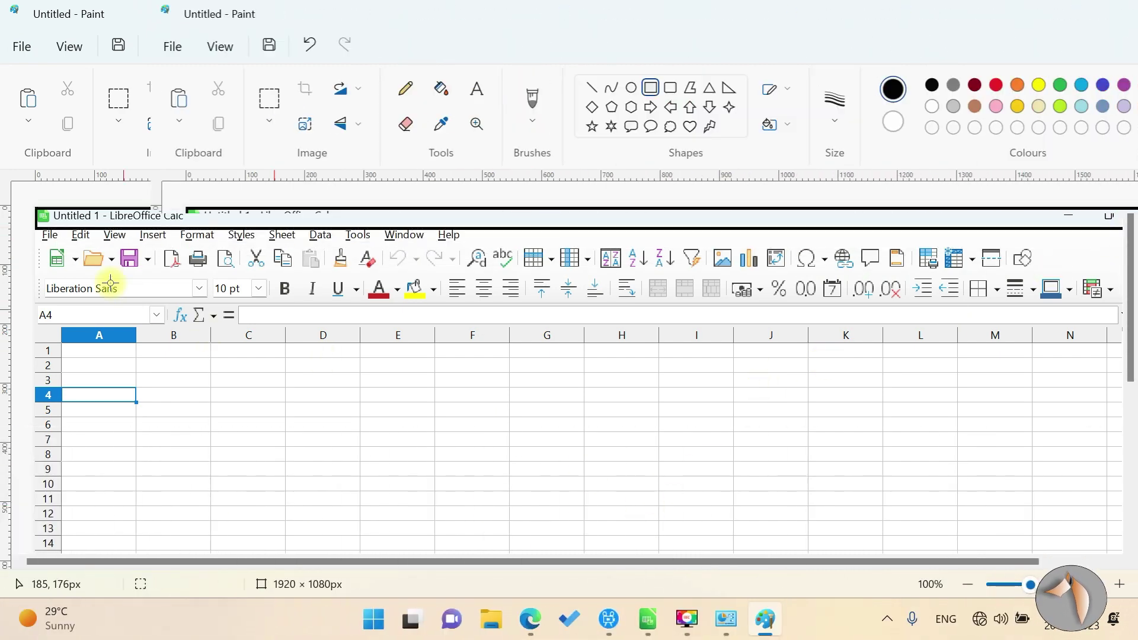
{"action": "mouse_move", "coordinate": [36, 231]}
{"action": "left_mouse_down"}
{"action": "mouse_move", "coordinate": [1131, 266]}
{"action": "mouse_move", "coordinate": [1079, 268]}
{"action": "left_mouse_up"}
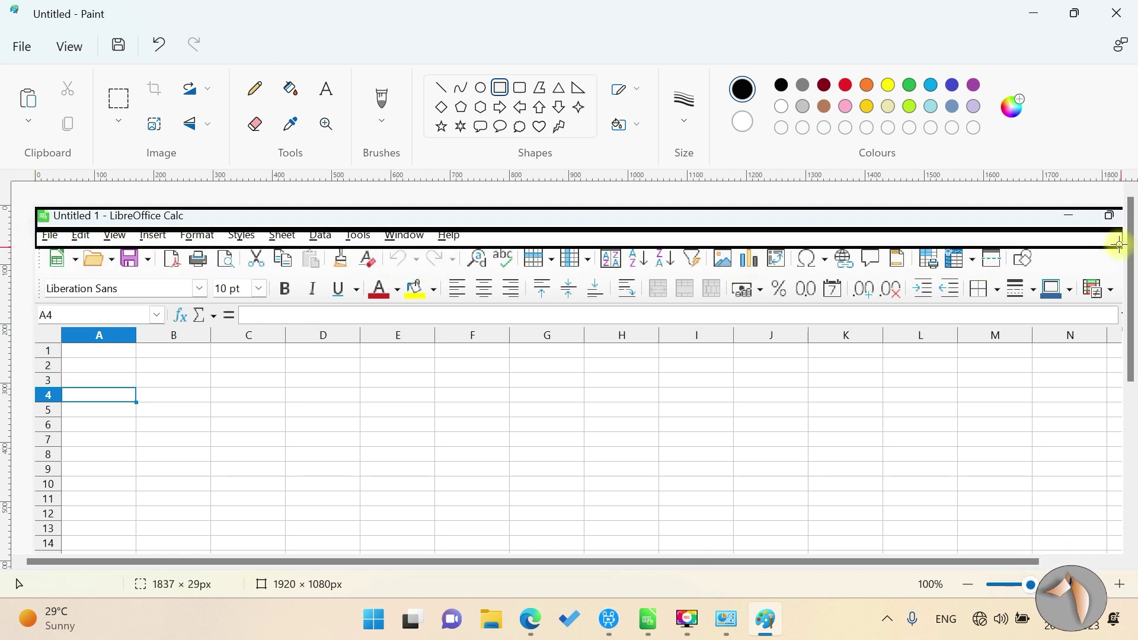
{"action": "left_click", "coordinate": [619, 419]}
Draw rectangles around both toolbars, the formula bar and the Name Box
{"action": "left_click_drag", "start_coordinate": [39, 245], "coordinate": [1121, 298]}
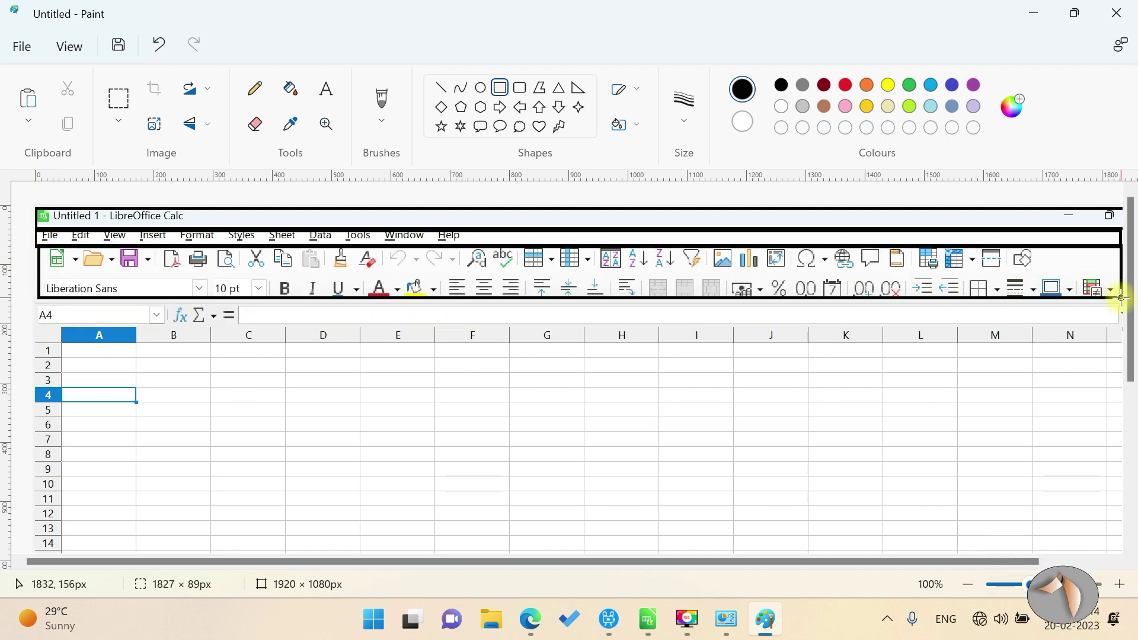
{"action": "left_click", "coordinate": [737, 504]}
{"action": "left_click_drag", "start_coordinate": [232, 311], "coordinate": [1124, 335]}
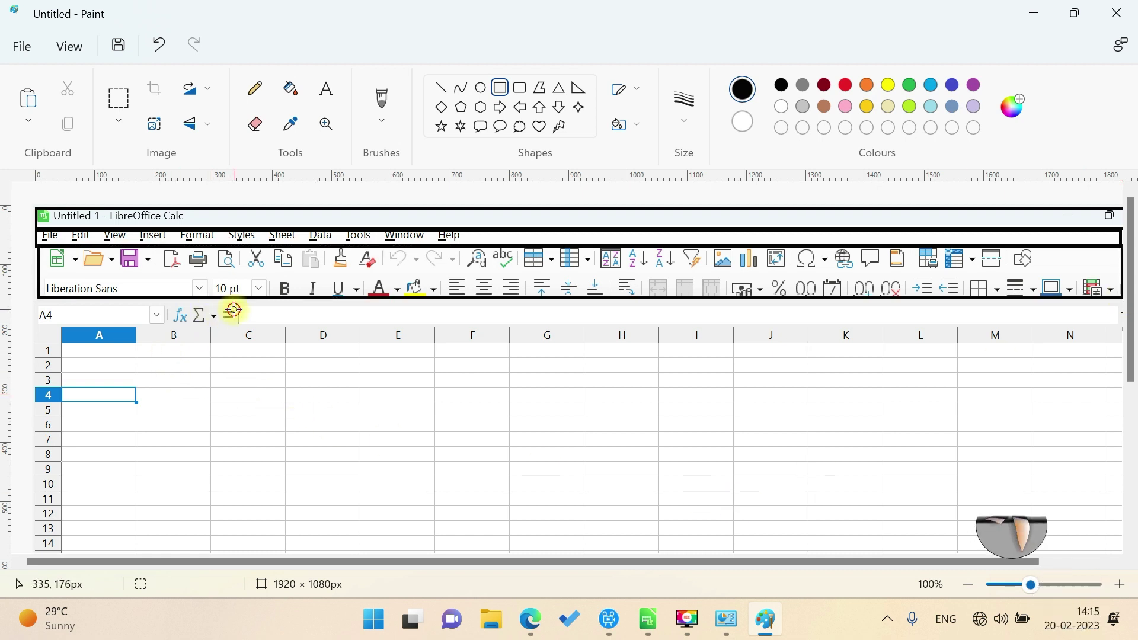
{"action": "left_click_drag", "start_coordinate": [1124, 334], "coordinate": [1124, 325]}
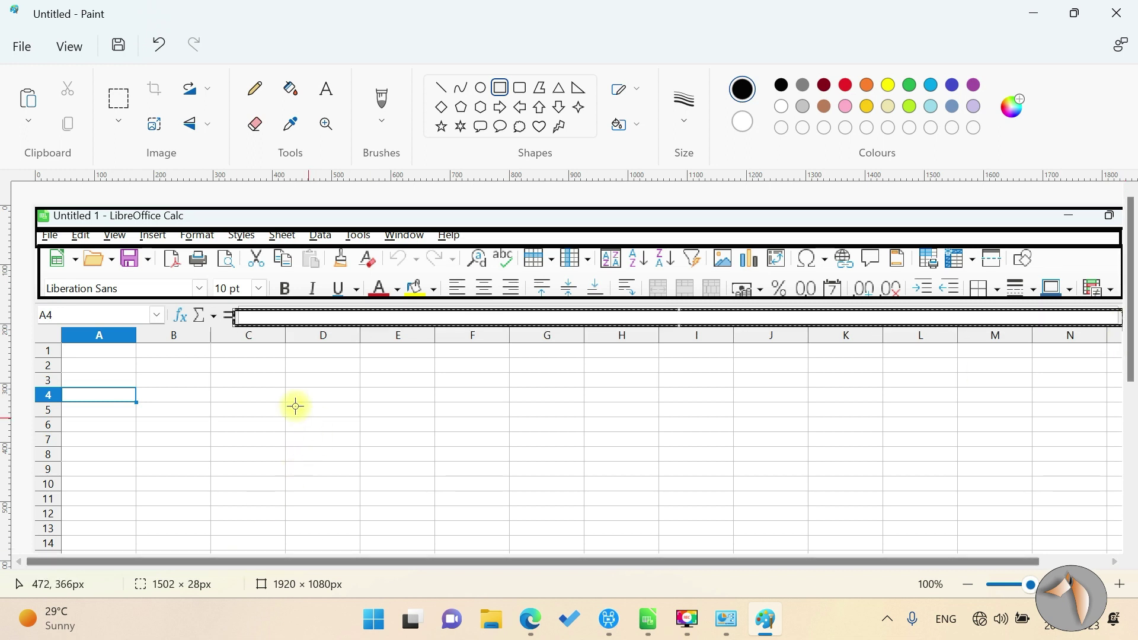
{"action": "left_click_drag", "start_coordinate": [39, 304], "coordinate": [165, 320]}
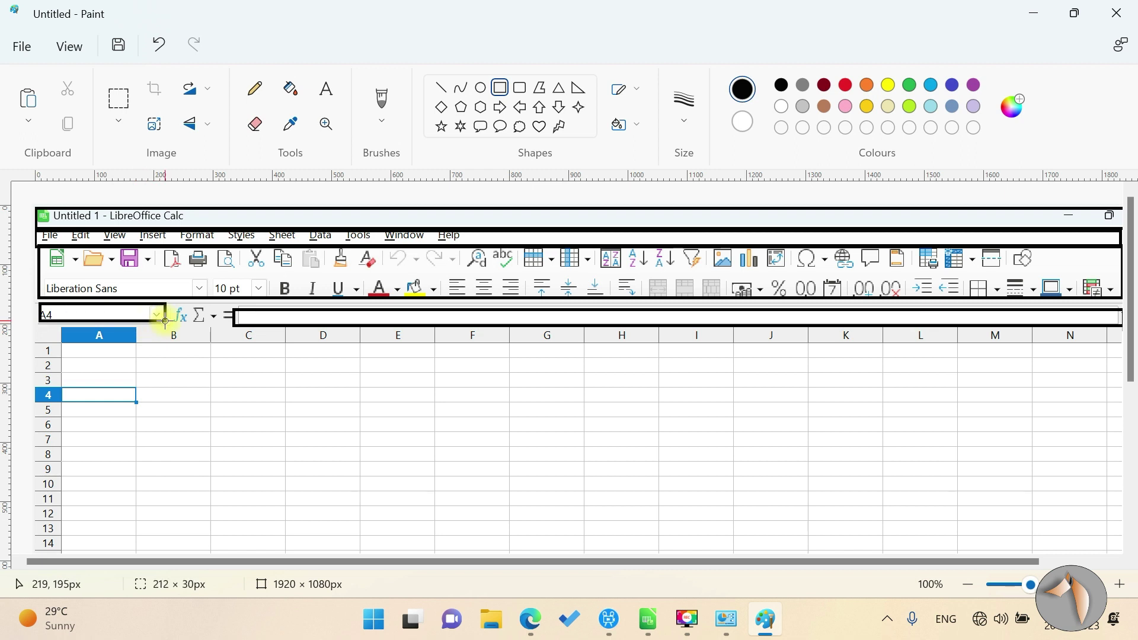
Box the column-header row and the row-number column down to row 14
{"action": "left_click", "coordinate": [208, 439]}
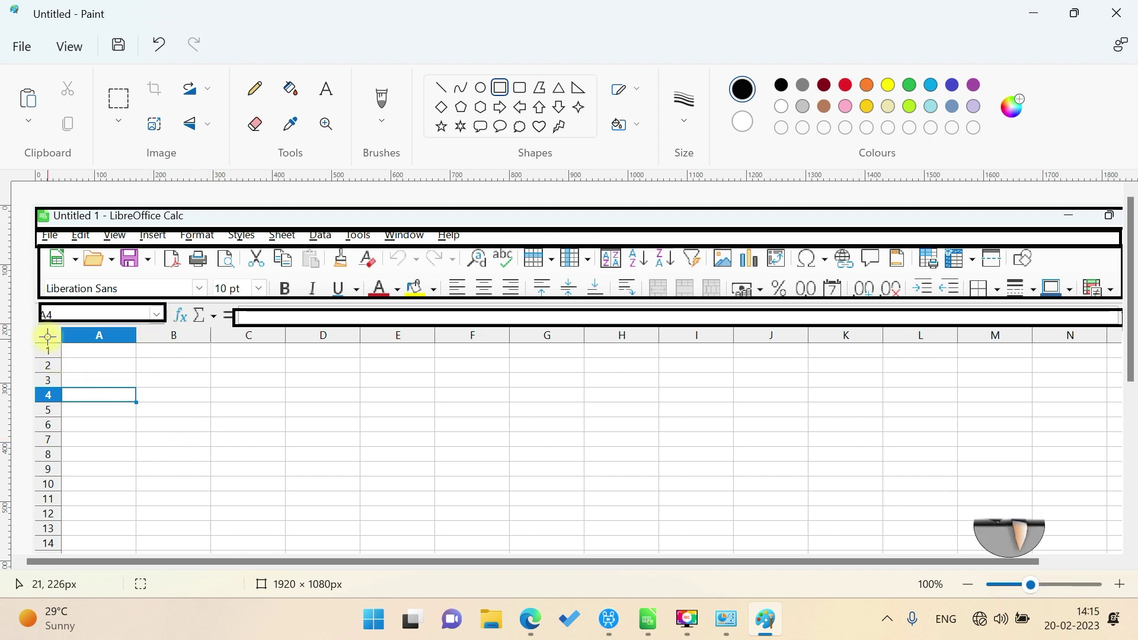
{"action": "left_click_drag", "start_coordinate": [60, 332], "coordinate": [1115, 350]}
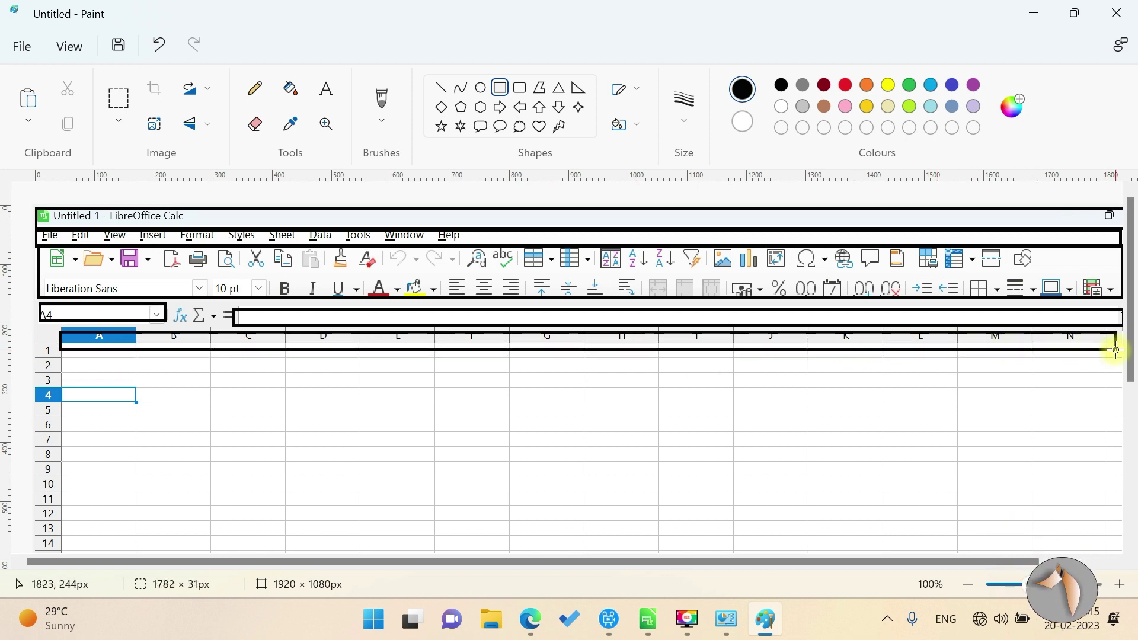
{"action": "left_click_drag", "start_coordinate": [1116, 349], "coordinate": [1115, 350]}
{"action": "key", "text": "Up"}
{"action": "key", "text": "Up"}
{"action": "key", "text": "Up"}
{"action": "key", "text": "Up"}
{"action": "key", "text": "Up"}
{"action": "key", "text": "Up"}
{"action": "key", "text": "Up"}
{"action": "key", "text": "Up"}
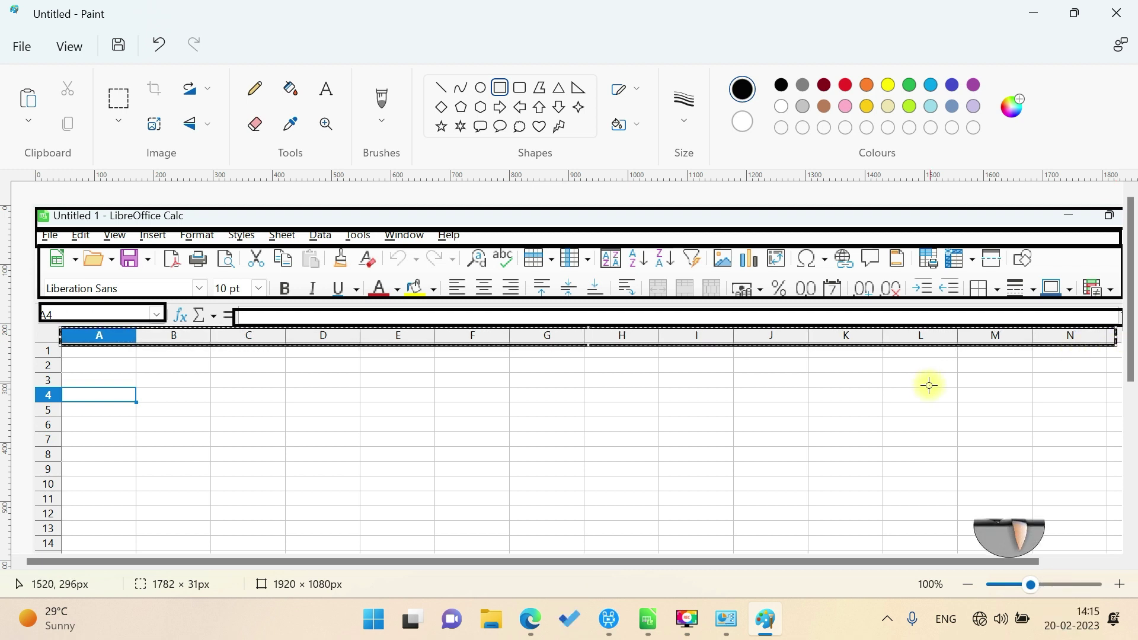
{"action": "left_click", "coordinate": [373, 427]}
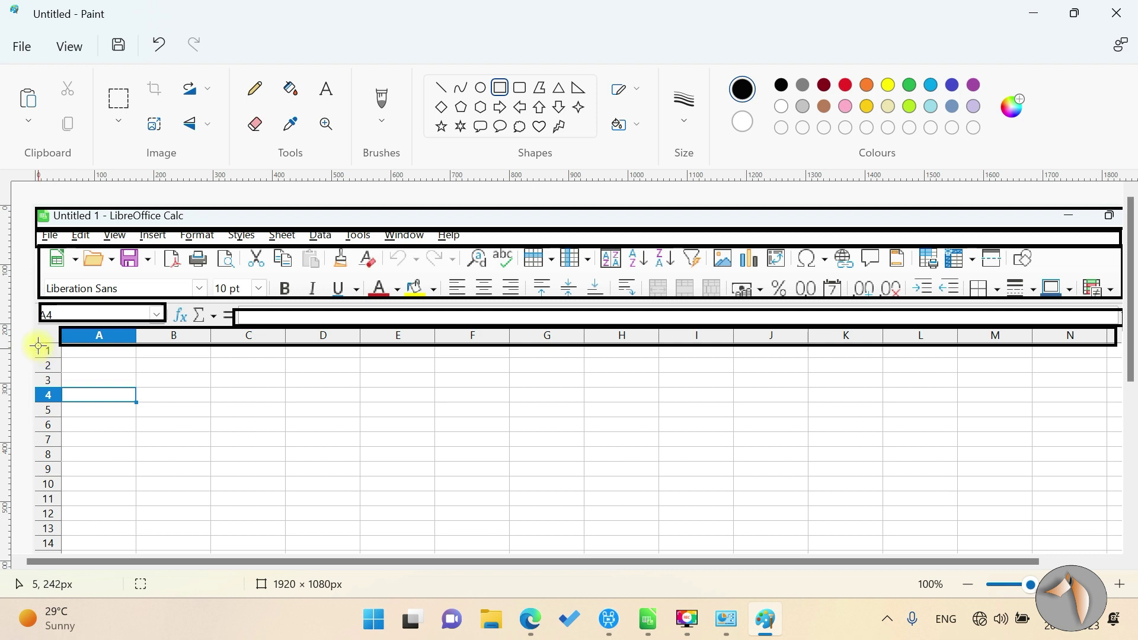
{"action": "left_click_drag", "start_coordinate": [68, 426], "coordinate": [62, 579]}
{"action": "left_click", "coordinate": [128, 418]}
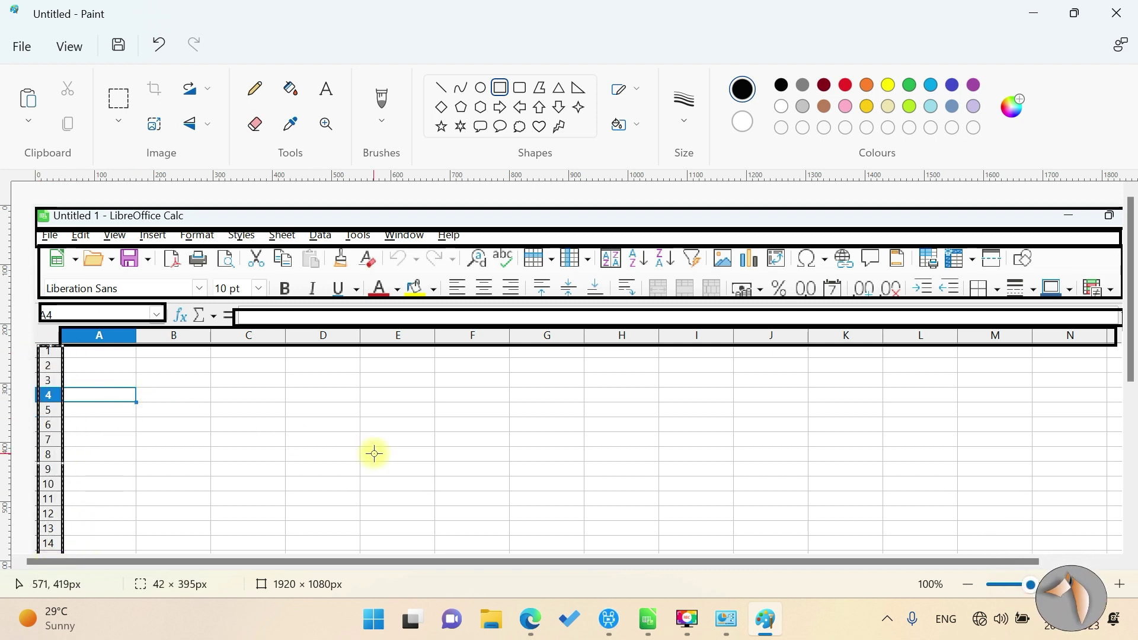
Draw a rectangle around the sheet-tab bar along the bottom of the screenshot
{"action": "scroll", "coordinate": [374, 454], "scroll_direction": "down", "scroll_amount": 5}
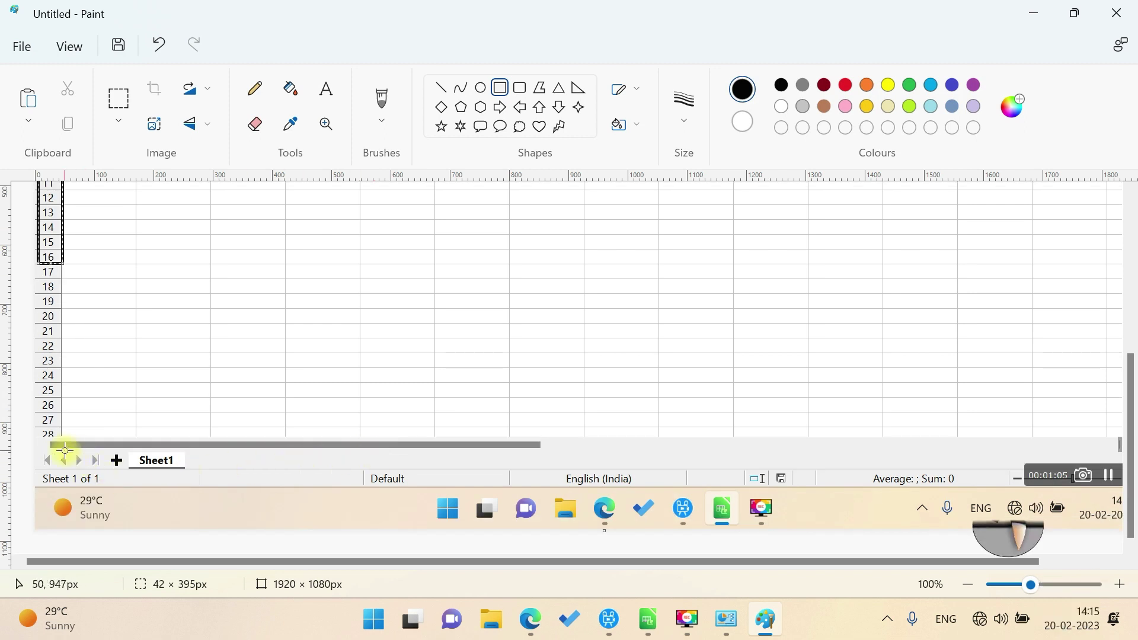
{"action": "left_click_drag", "start_coordinate": [44, 454], "coordinate": [65, 486]}
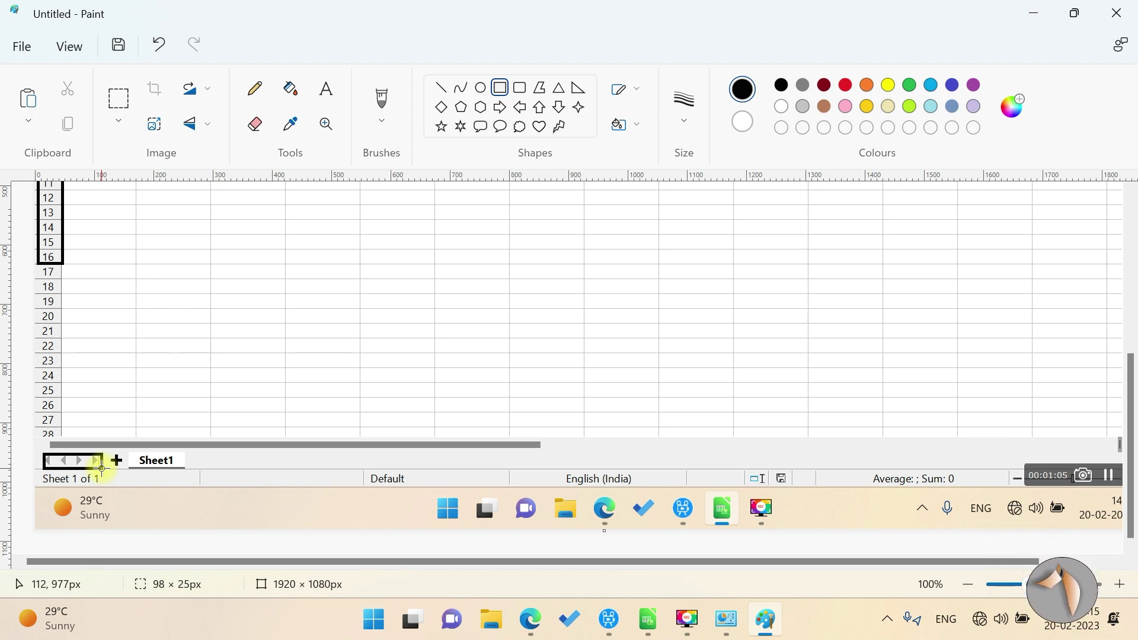
{"action": "left_click_drag", "start_coordinate": [101, 468], "coordinate": [1104, 465]}
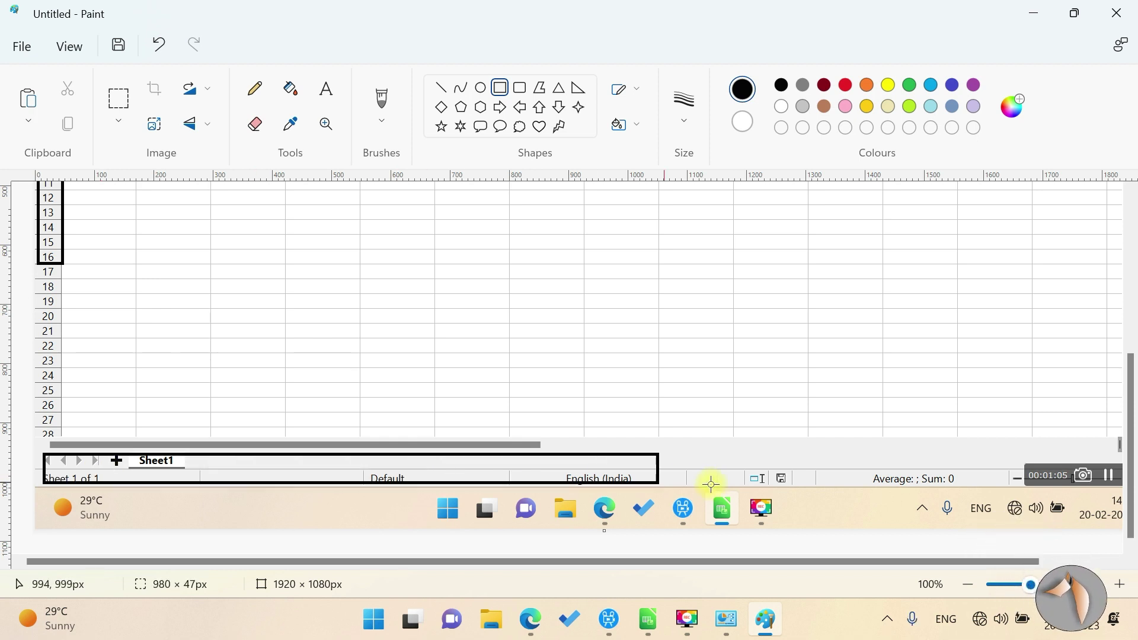
{"action": "left_click_drag", "start_coordinate": [1104, 466], "coordinate": [1120, 469]}
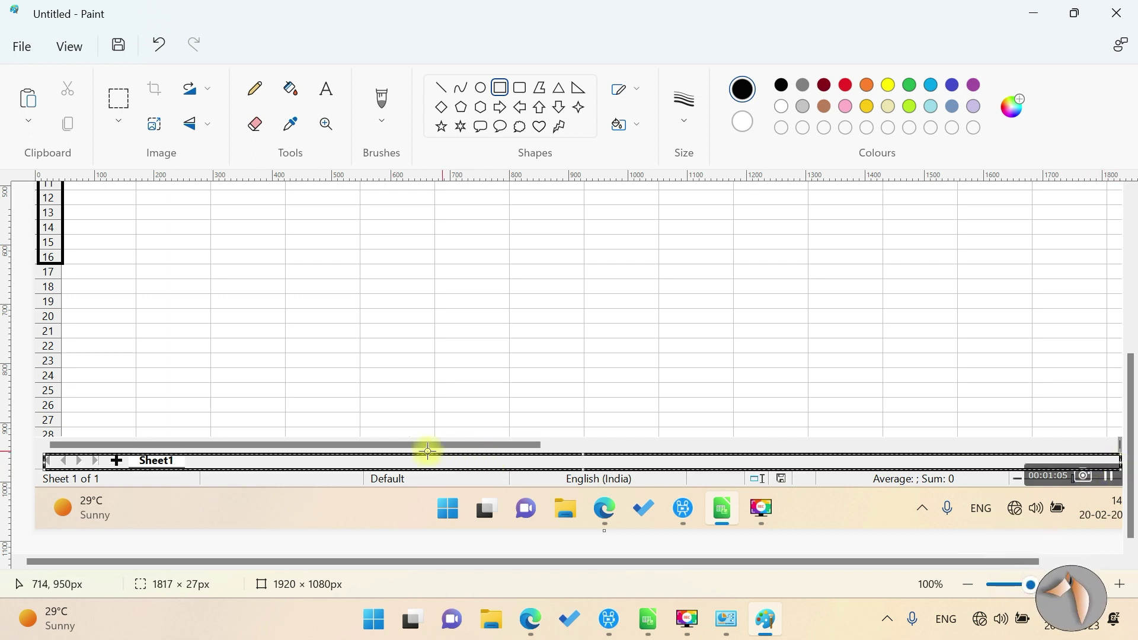
{"action": "left_click", "coordinate": [394, 372]}
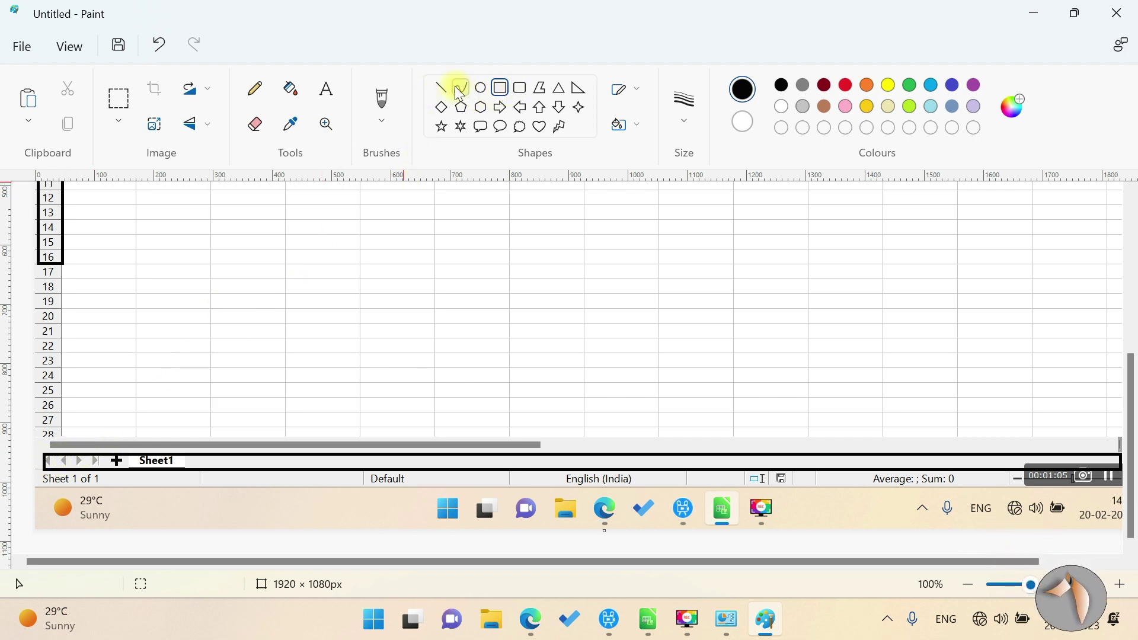
Draw a short line at the sheet navigation arrows and a long leader line up into the grid
{"action": "left_click", "coordinate": [99, 468]}
{"action": "left_click_drag", "start_coordinate": [99, 468], "coordinate": [105, 444]}
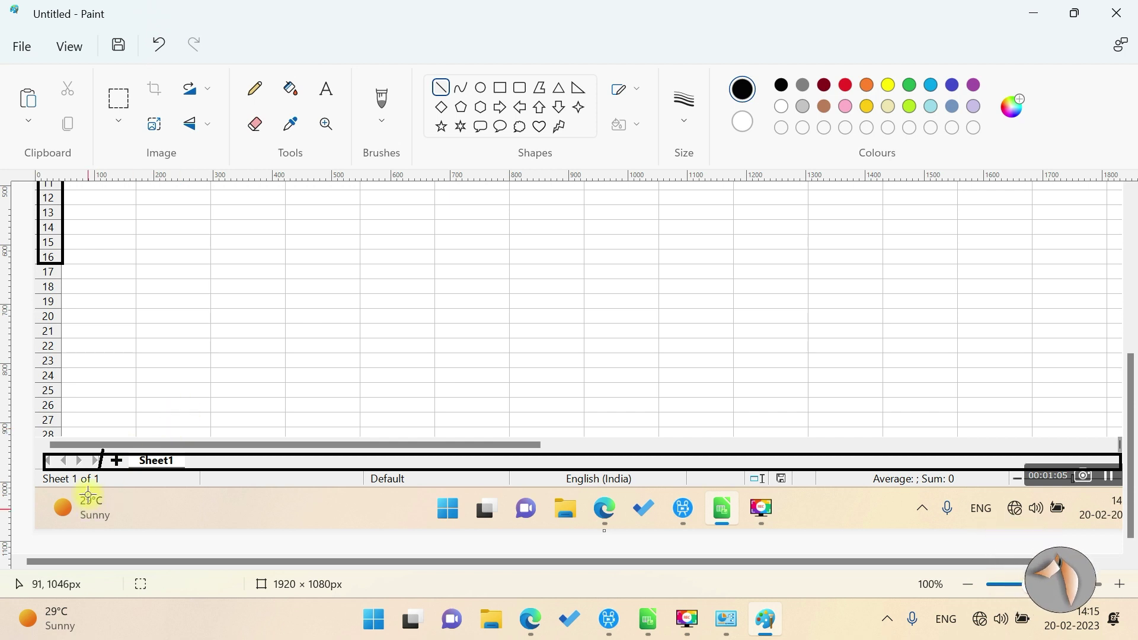
{"action": "left_click", "coordinate": [119, 465]}
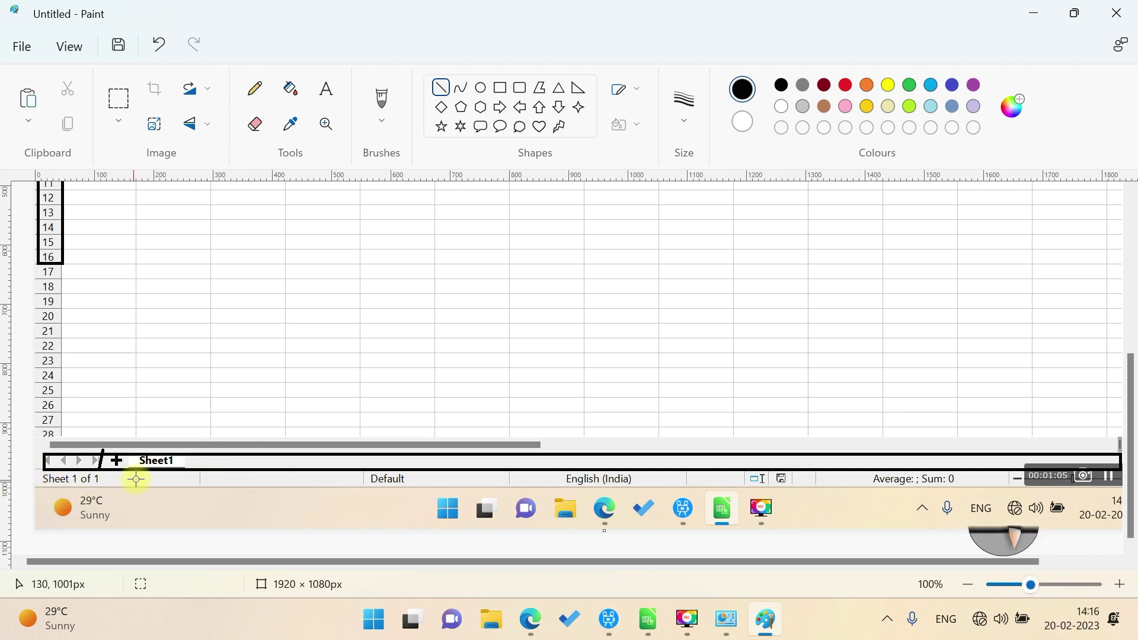
{"action": "left_click_drag", "start_coordinate": [143, 479], "coordinate": [366, 370]}
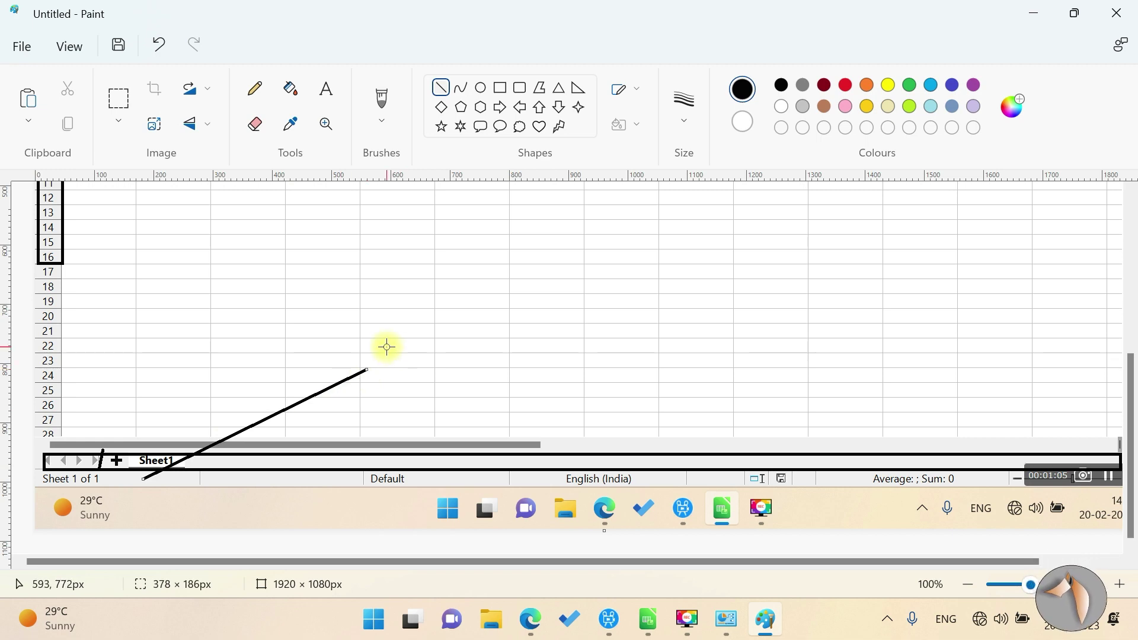
Scroll around the Paint canvas and make one drag near the lower part of the screenshot
{"action": "scroll", "coordinate": [387, 348], "scroll_direction": "up", "scroll_amount": 3}
{"action": "scroll", "coordinate": [387, 347], "scroll_direction": "up", "scroll_amount": 2}
{"action": "scroll", "coordinate": [386, 347], "scroll_direction": "down", "scroll_amount": 3}
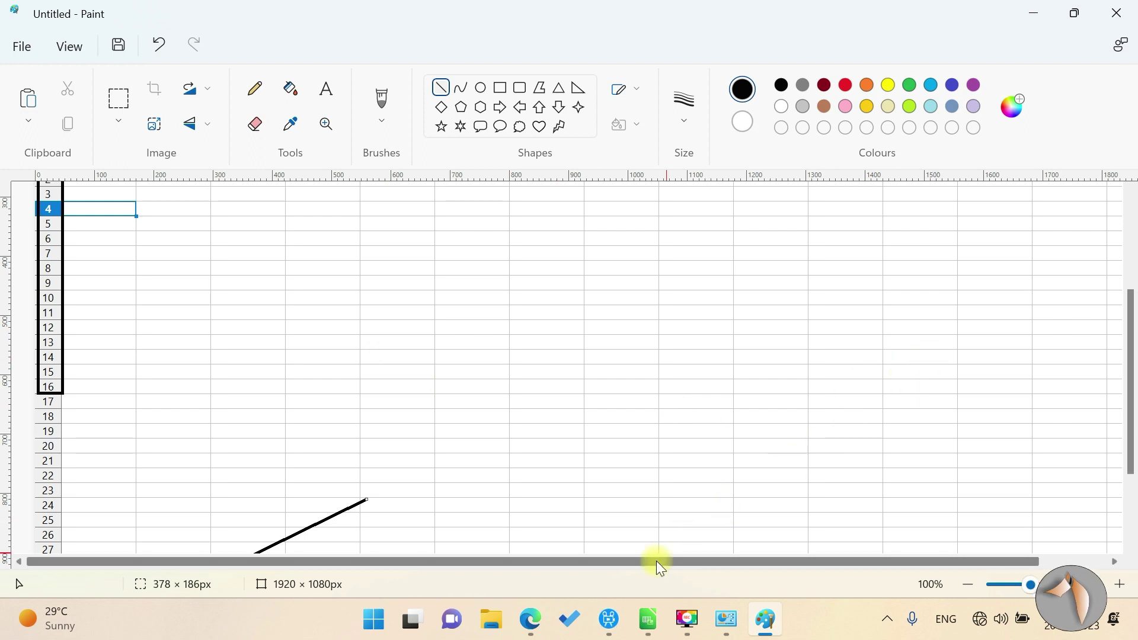
{"action": "left_click_drag", "start_coordinate": [655, 561], "coordinate": [863, 566]}
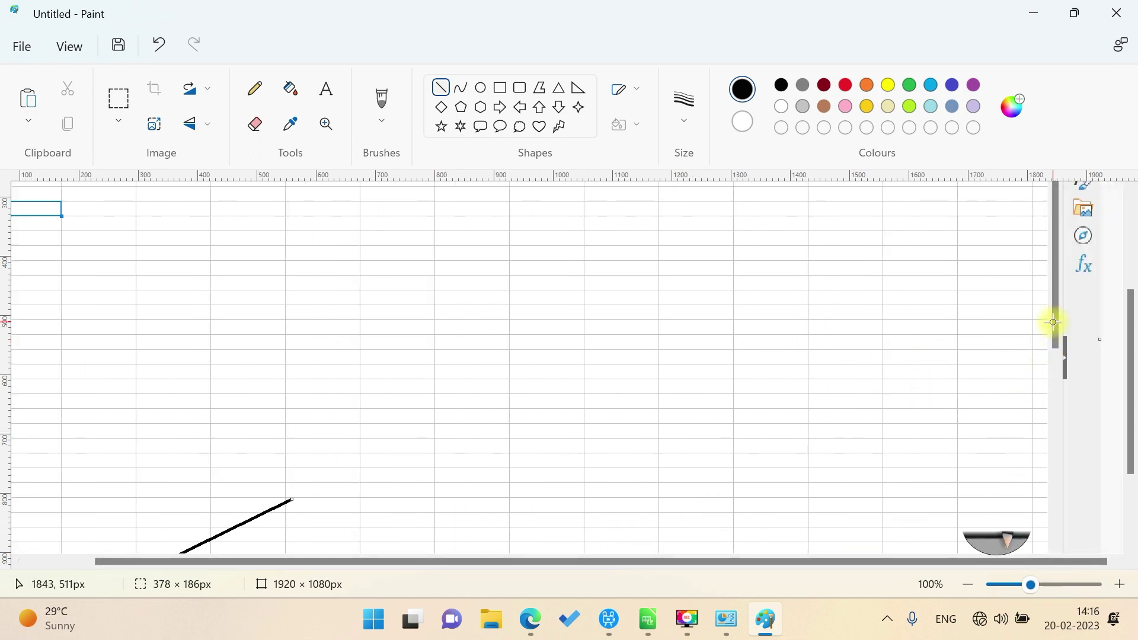
{"action": "scroll", "coordinate": [1055, 332], "scroll_direction": "up", "scroll_amount": 3}
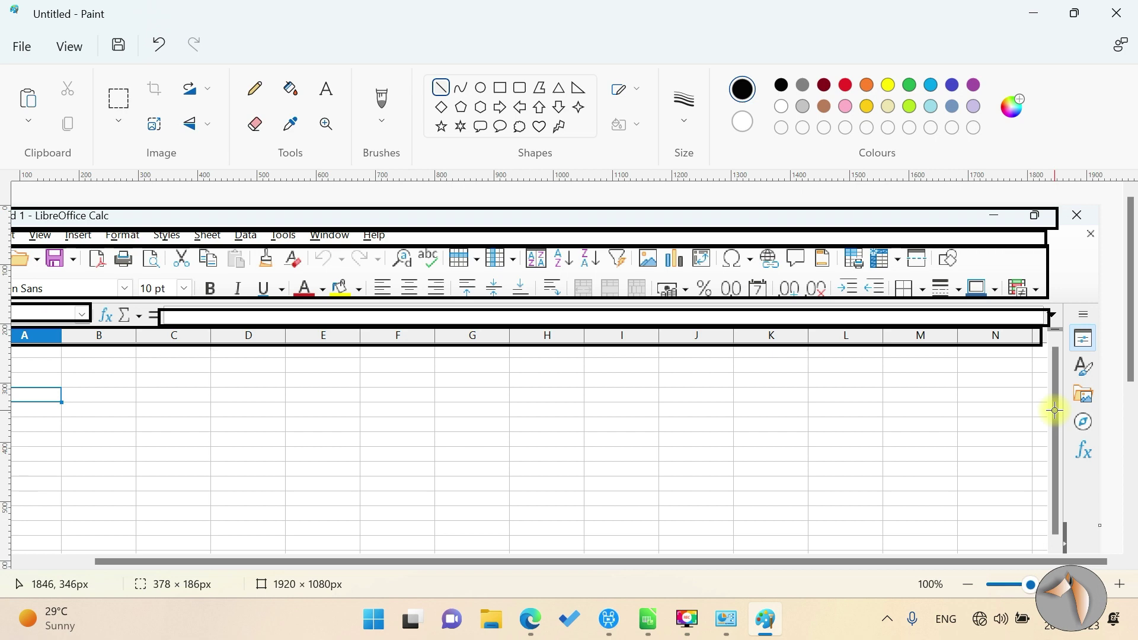
{"action": "scroll", "coordinate": [1055, 410], "scroll_direction": "down", "scroll_amount": 2}
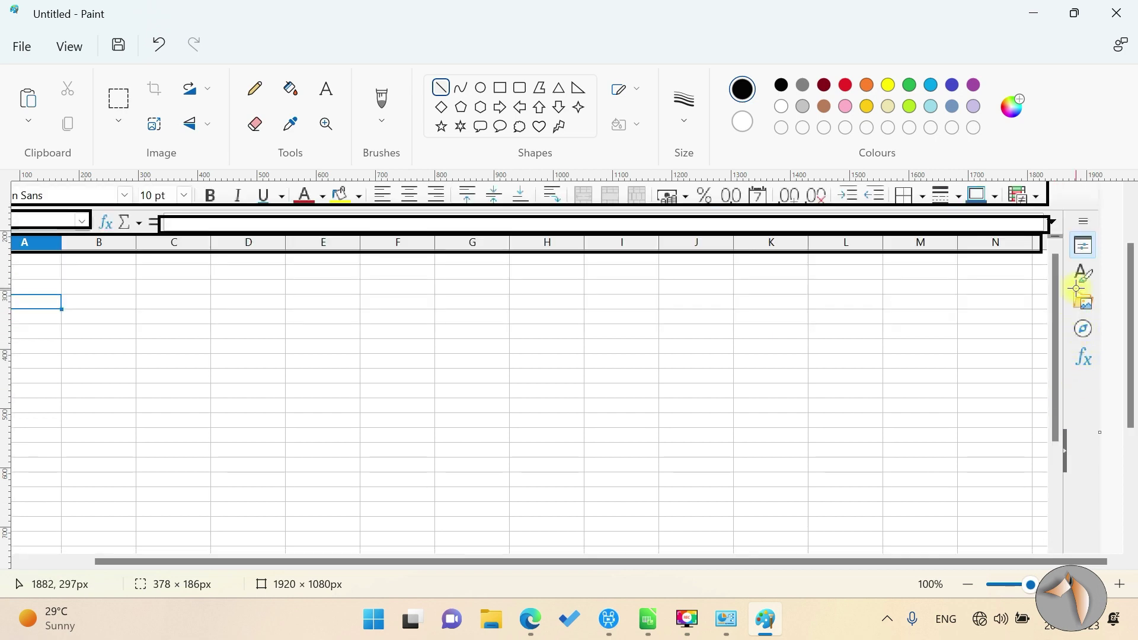
{"action": "scroll", "coordinate": [1077, 293], "scroll_direction": "down", "scroll_amount": 2}
{"action": "scroll", "coordinate": [1077, 300], "scroll_direction": "down", "scroll_amount": 3}
{"action": "scroll", "coordinate": [1078, 379], "scroll_direction": "up", "scroll_amount": 2}
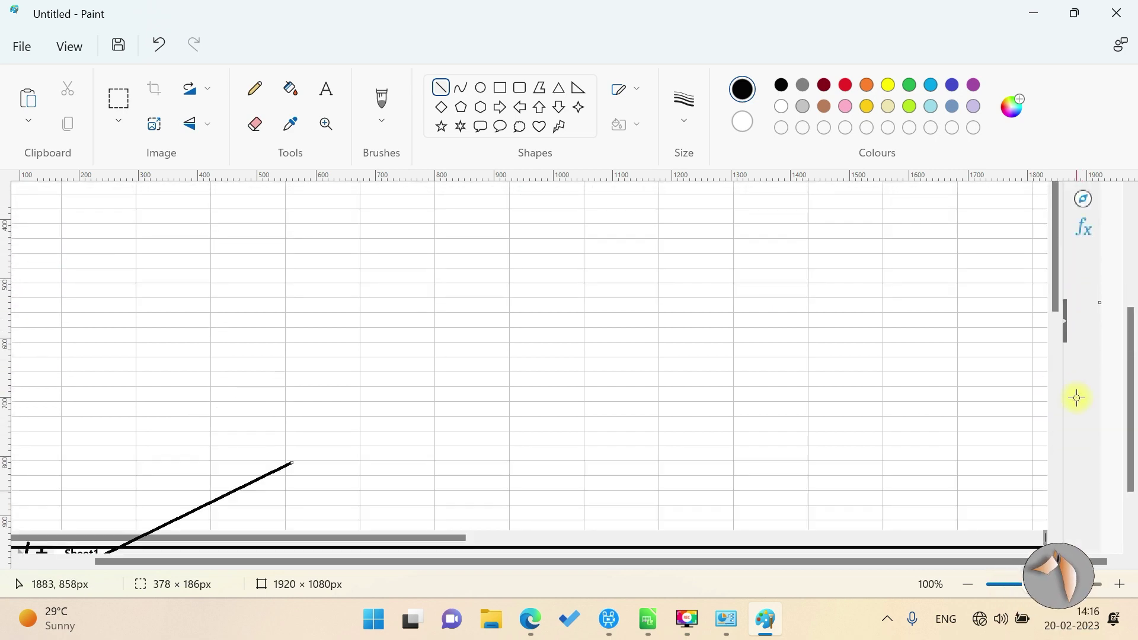
{"action": "scroll", "coordinate": [1077, 399], "scroll_direction": "up", "scroll_amount": 4}
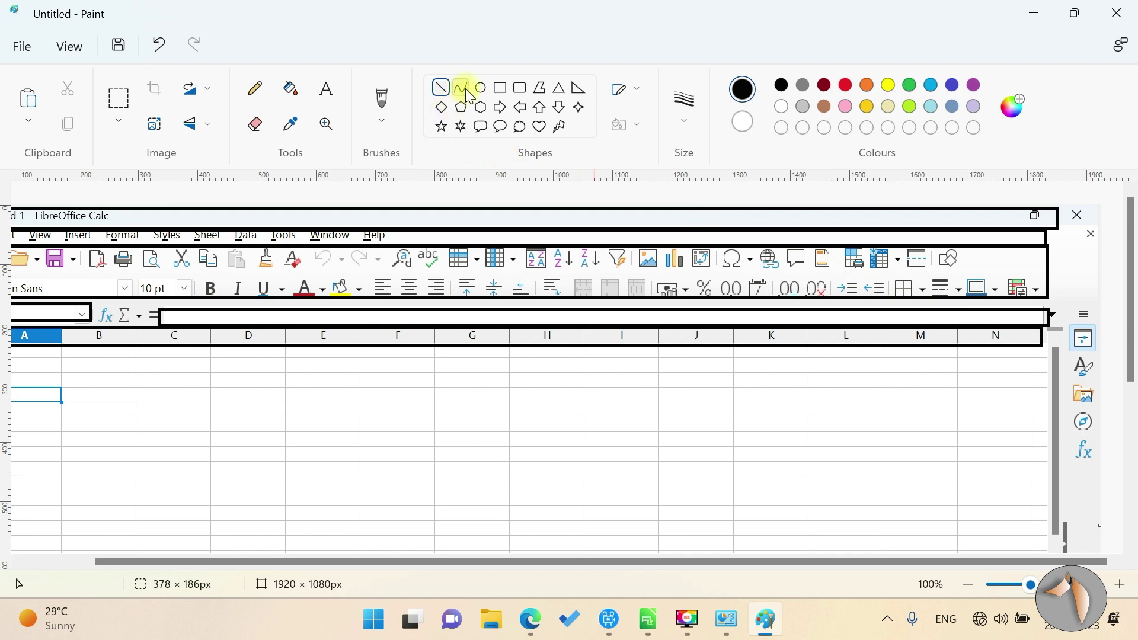
Box the right-hand sidebar with a rectangle, then bring LibreOffice Calc back in front
{"action": "left_click", "coordinate": [504, 93]}
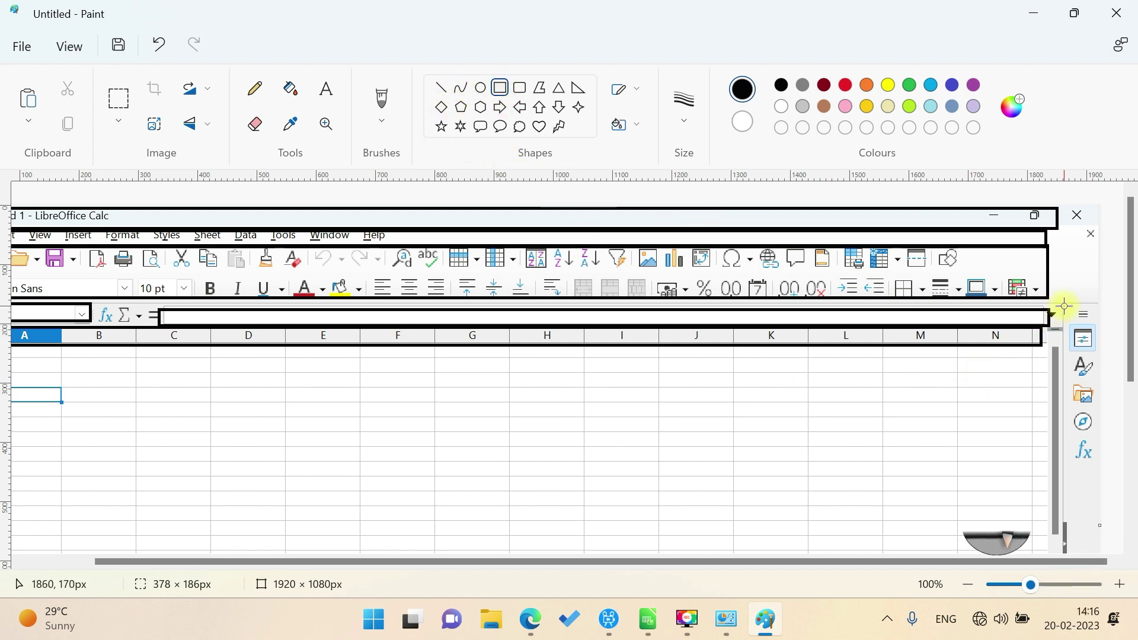
{"action": "mouse_move", "coordinate": [1066, 308]}
{"action": "left_mouse_down"}
{"action": "mouse_move", "coordinate": [1126, 477]}
{"action": "mouse_move", "coordinate": [1084, 504]}
{"action": "mouse_move", "coordinate": [1105, 499]}
{"action": "mouse_move", "coordinate": [1096, 502]}
{"action": "left_mouse_up"}
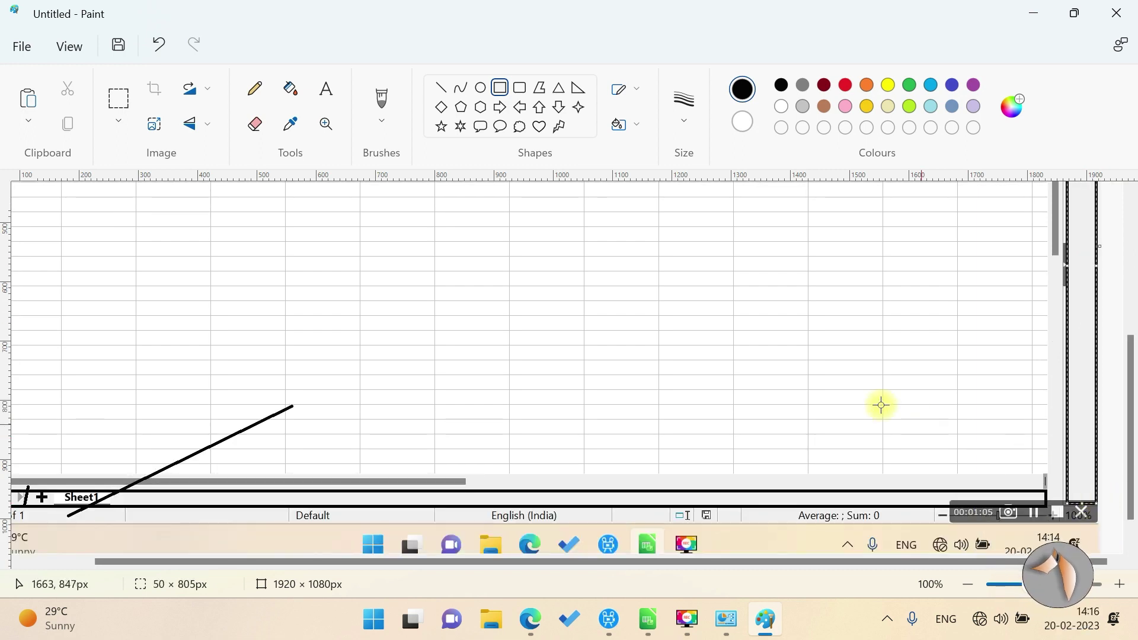
{"action": "left_click", "coordinate": [630, 379]}
{"action": "scroll", "coordinate": [718, 378], "scroll_direction": "up", "scroll_amount": 5}
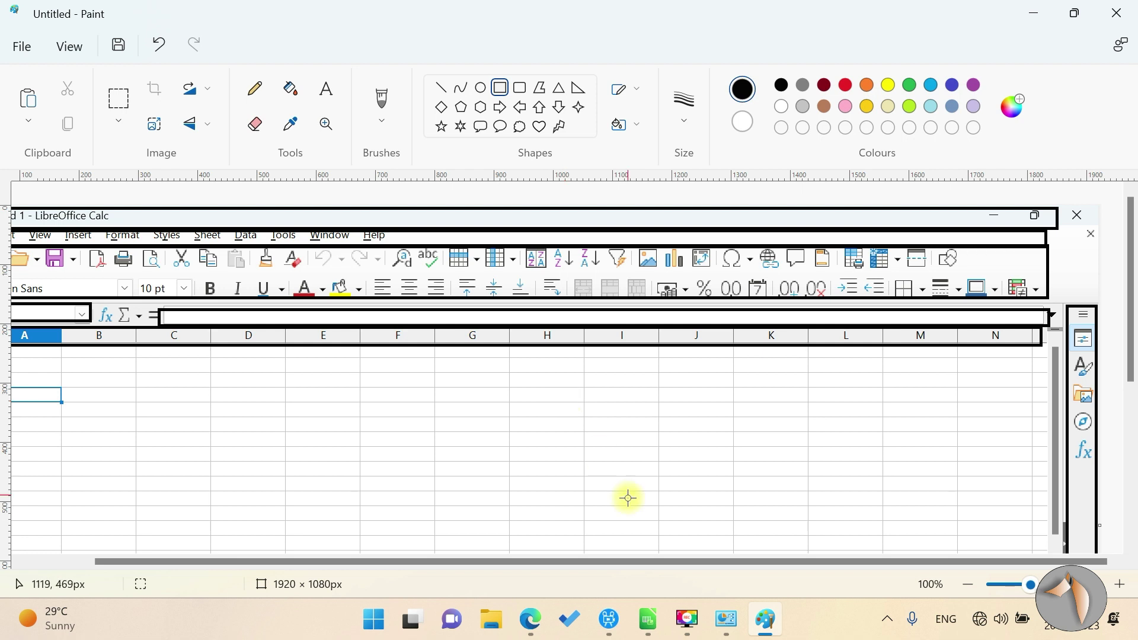
{"action": "mouse_move", "coordinate": [647, 620]}
{"action": "left_click", "coordinate": [646, 521]}
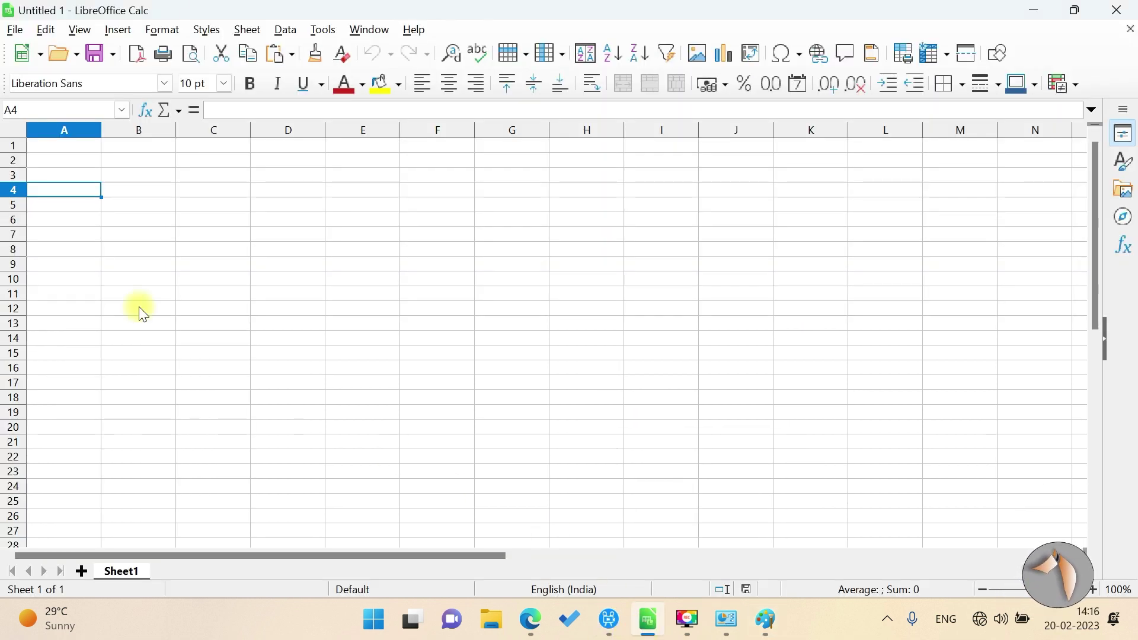
{"action": "left_click", "coordinate": [64, 158]}
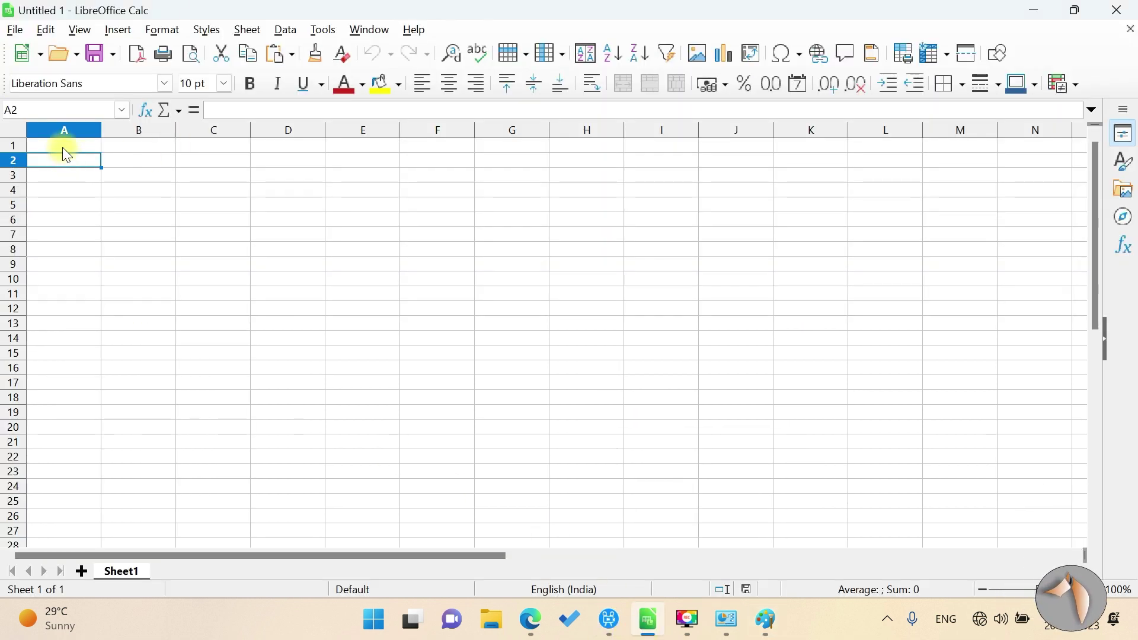
{"action": "left_click", "coordinate": [62, 147]}
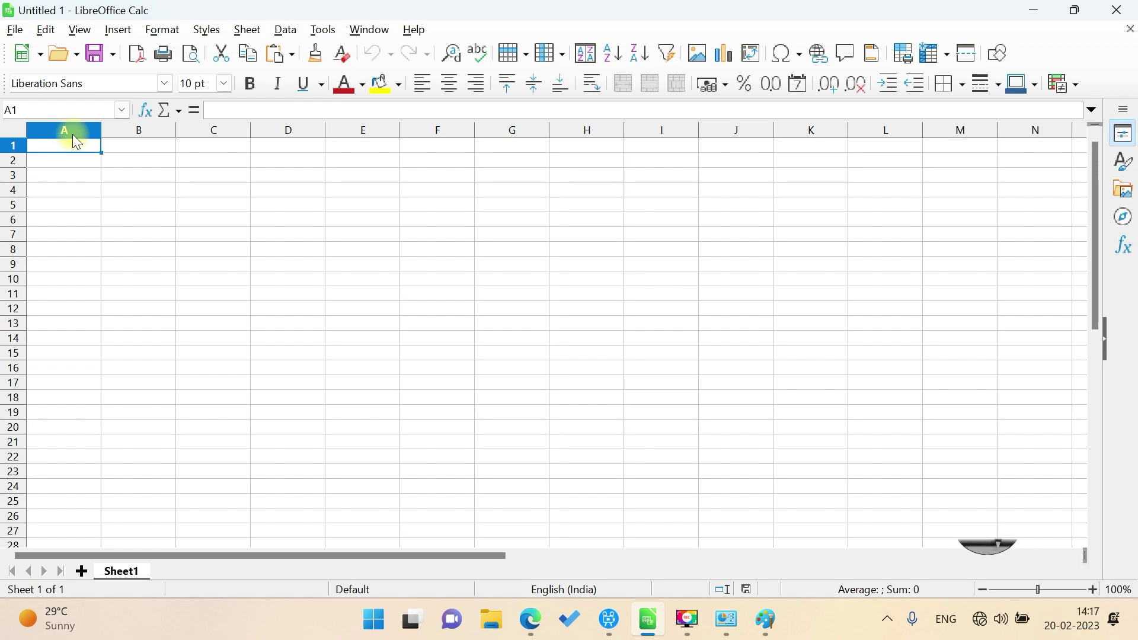
{"action": "scroll", "coordinate": [70, 478], "scroll_direction": "down", "scroll_amount": 9}
{"action": "scroll", "coordinate": [70, 478], "scroll_direction": "down", "scroll_amount": 9}
{"action": "scroll", "coordinate": [69, 478], "scroll_direction": "down", "scroll_amount": 19}
{"action": "scroll", "coordinate": [69, 478], "scroll_direction": "down", "scroll_amount": 12}
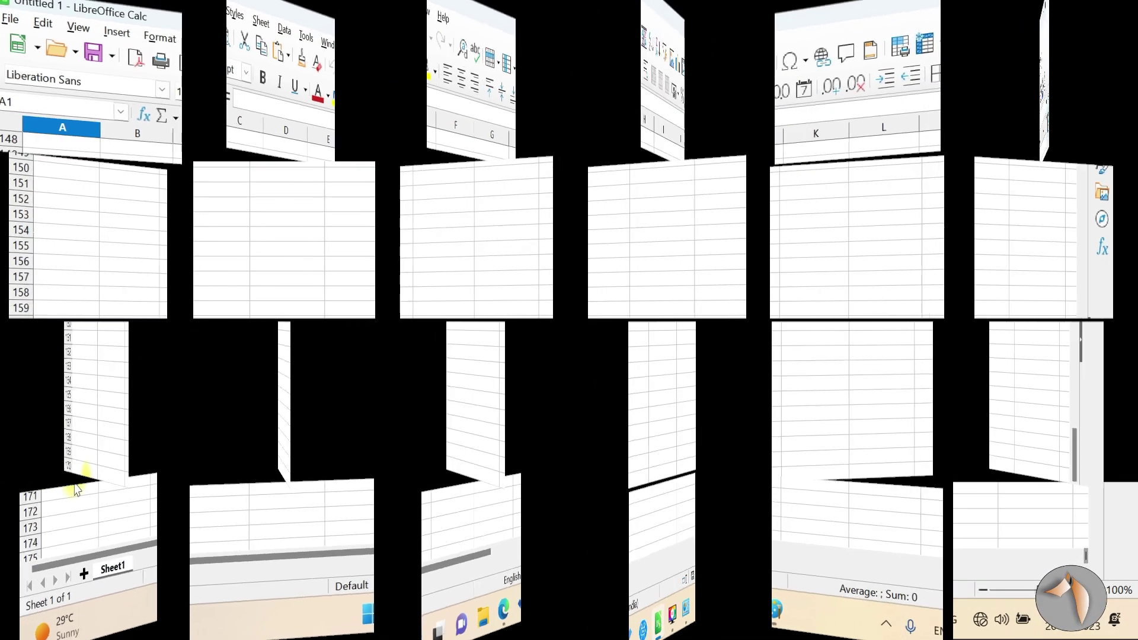
{"action": "scroll", "coordinate": [68, 454], "scroll_direction": "up", "scroll_amount": 19}
{"action": "scroll", "coordinate": [68, 454], "scroll_direction": "up", "scroll_amount": 19}
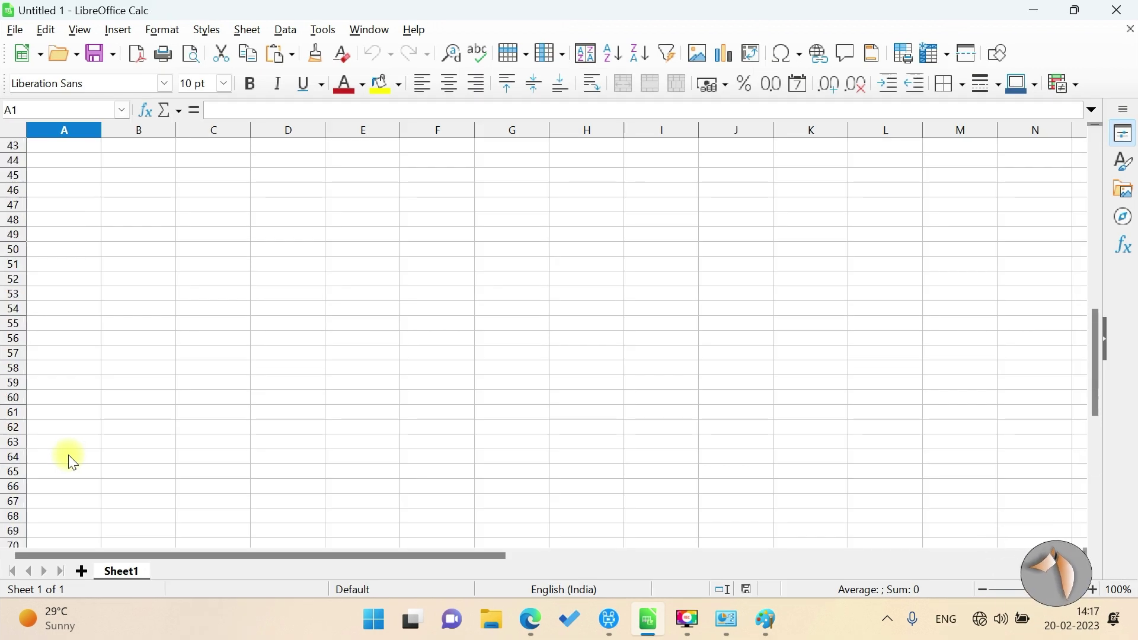
{"action": "scroll", "coordinate": [68, 453], "scroll_direction": "up", "scroll_amount": 14}
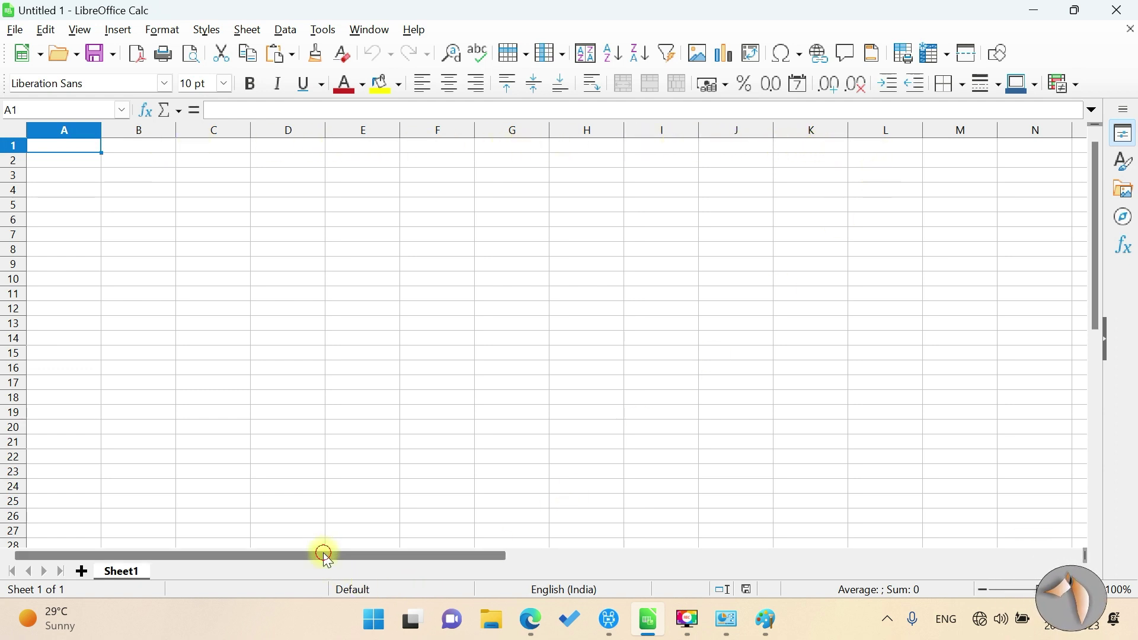
{"action": "left_click_drag", "start_coordinate": [323, 553], "coordinate": [955, 567]}
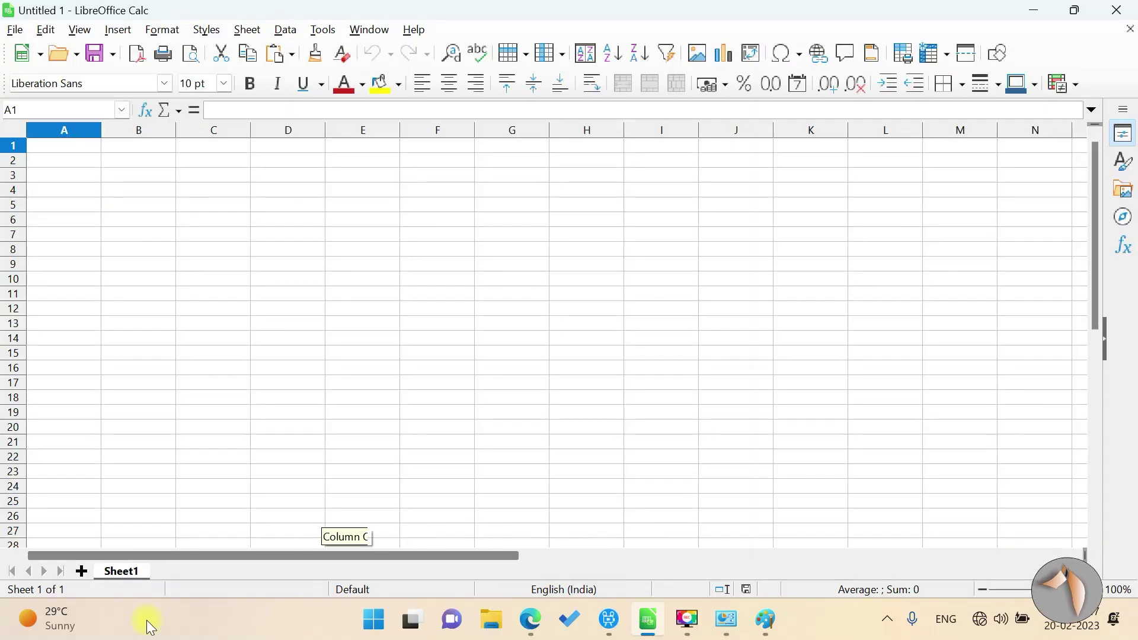
{"action": "left_click_drag", "start_coordinate": [955, 566], "coordinate": [147, 620]}
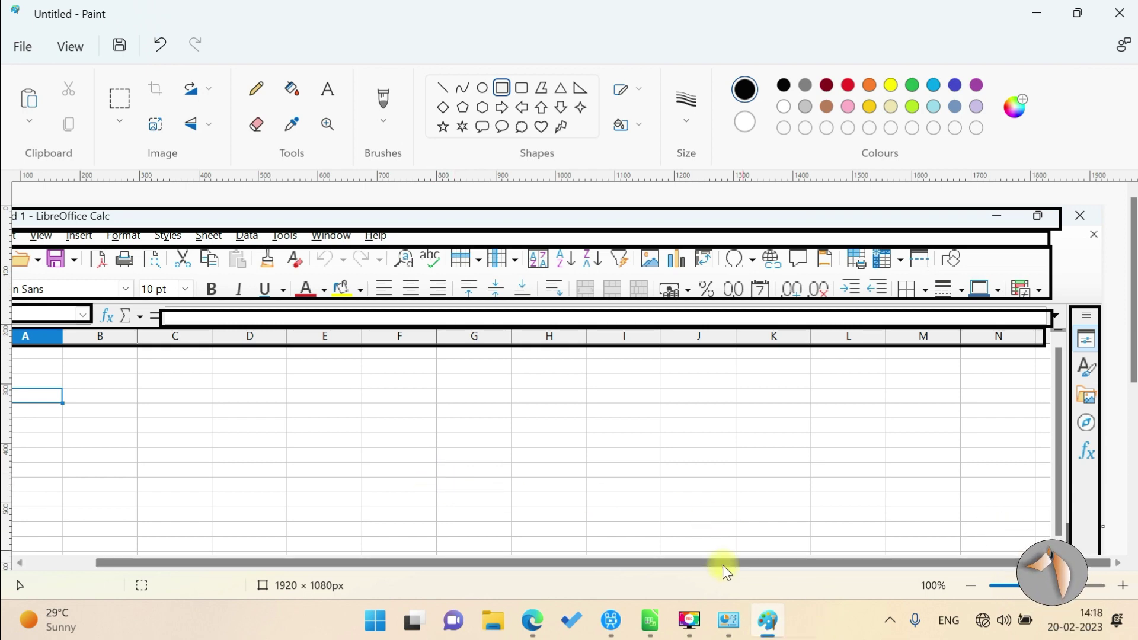
Switch from Paint back to the empty Untitled 1 spreadsheet using the Calc taskbar icon
{"action": "left_click", "coordinate": [658, 631]}
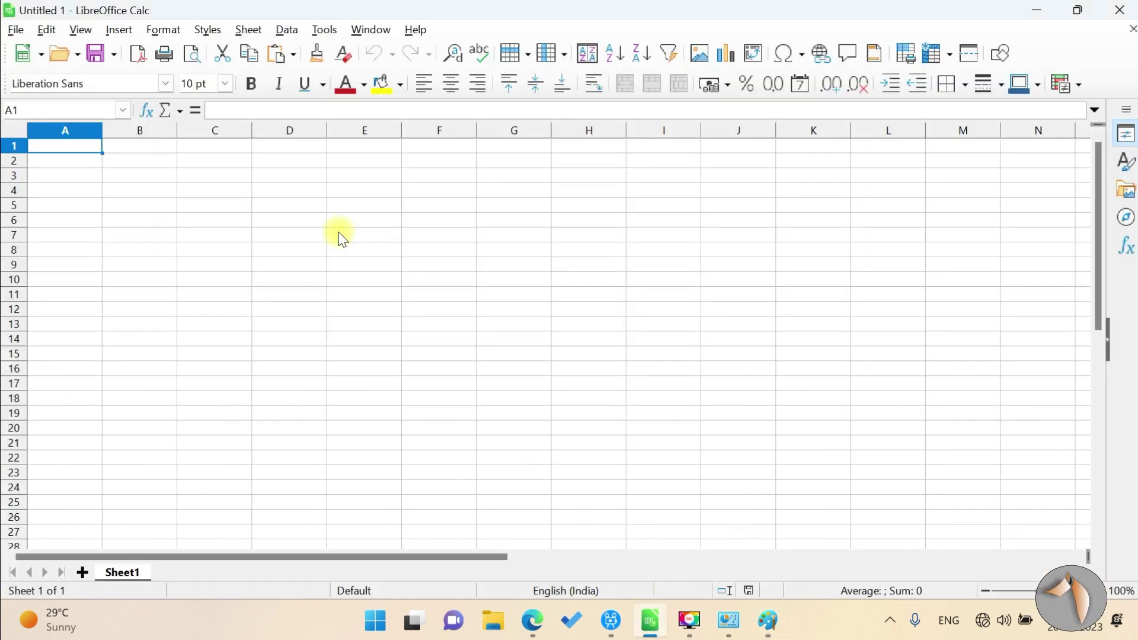
{"action": "left_click", "coordinate": [213, 163]}
{"action": "left_click", "coordinate": [115, 146]}
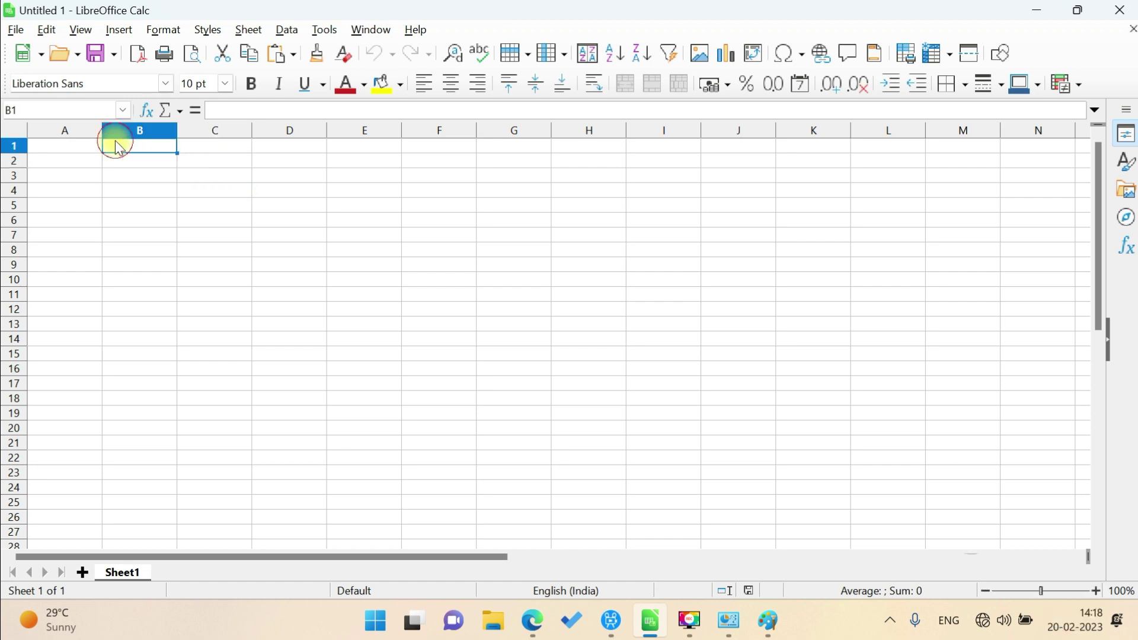
{"action": "left_click", "coordinate": [91, 146]}
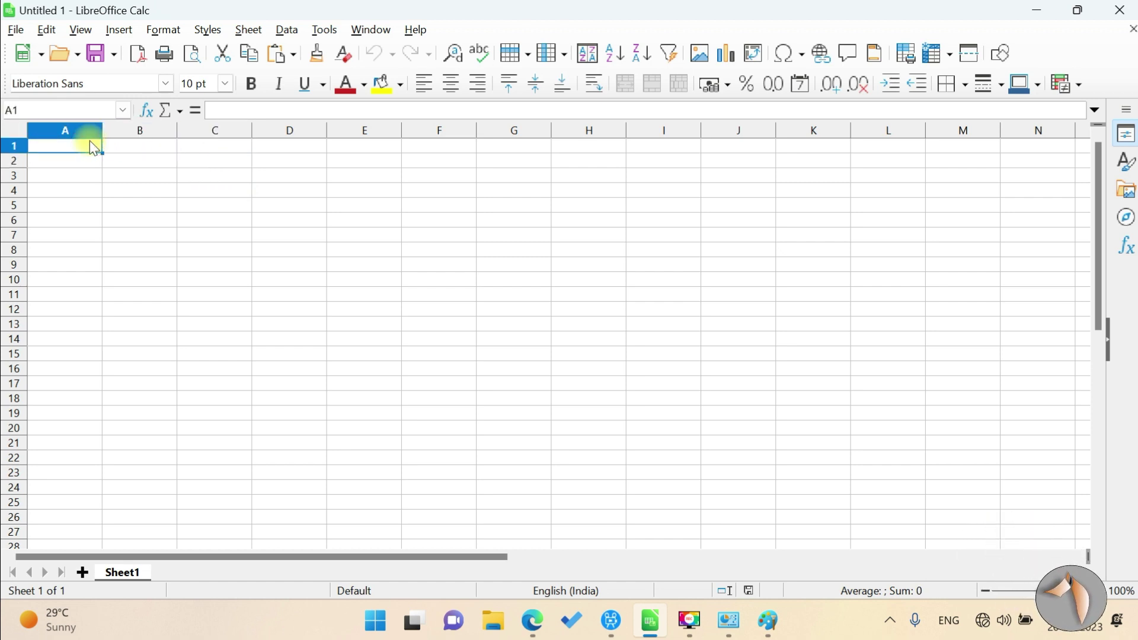
{"action": "key", "text": "Tab"}
{"action": "key", "text": "Tab"}
{"action": "key", "text": "Tab"}
{"action": "key", "text": "Tab"}
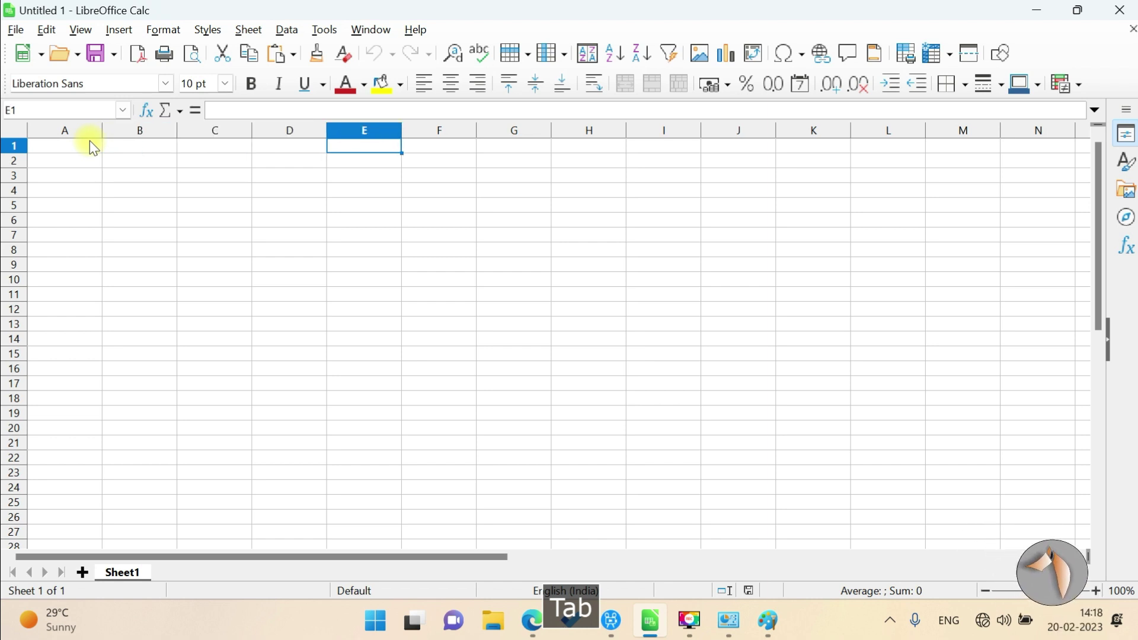
{"action": "key", "text": "Tab"}
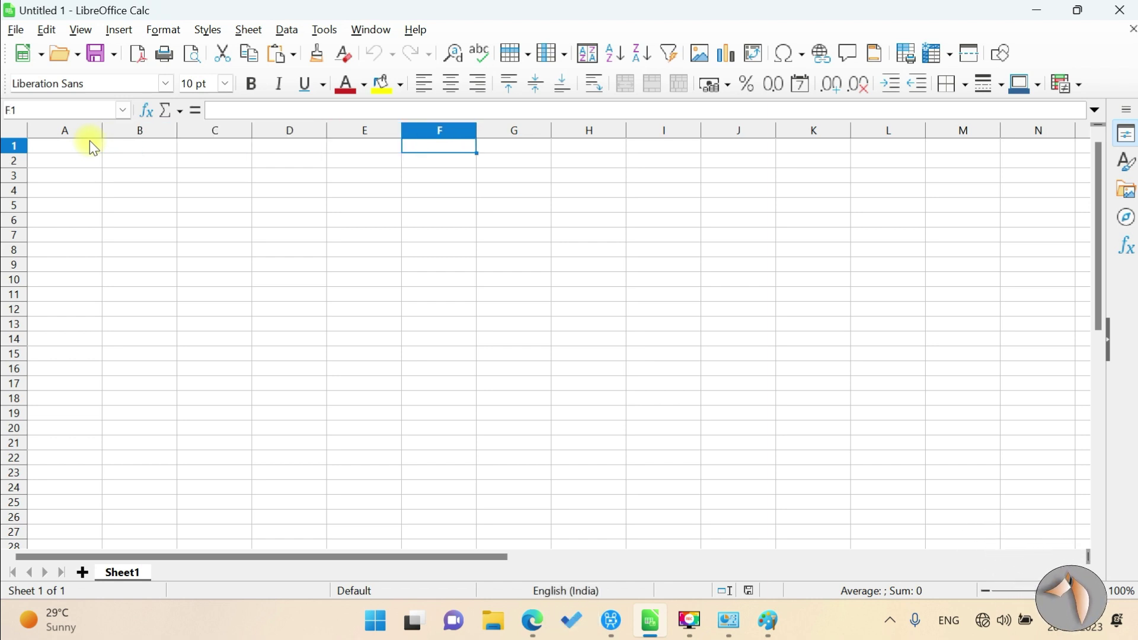
{"action": "key", "text": "Return"}
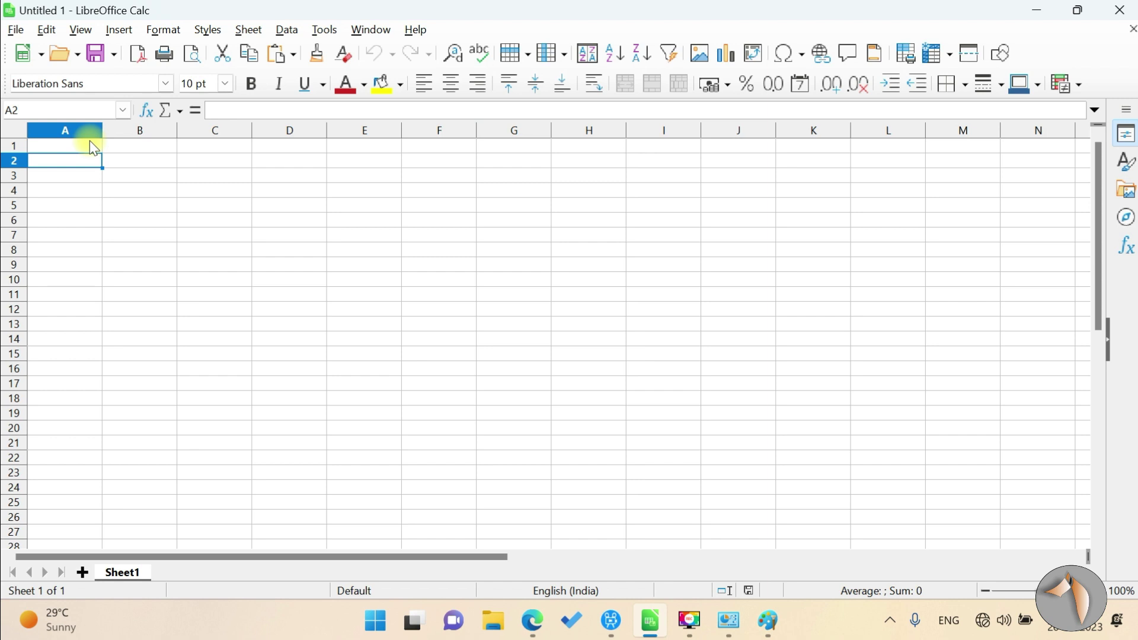
{"action": "key", "text": "Return"}
{"action": "key", "text": "Return"}
{"action": "key", "text": "Return"}
{"action": "key", "text": "Return"}
{"action": "key", "text": "Return"}
{"action": "key", "text": "Return"}
{"action": "key", "text": "Return"}
{"action": "key", "text": "Tab"}
{"action": "key", "text": "Tab"}
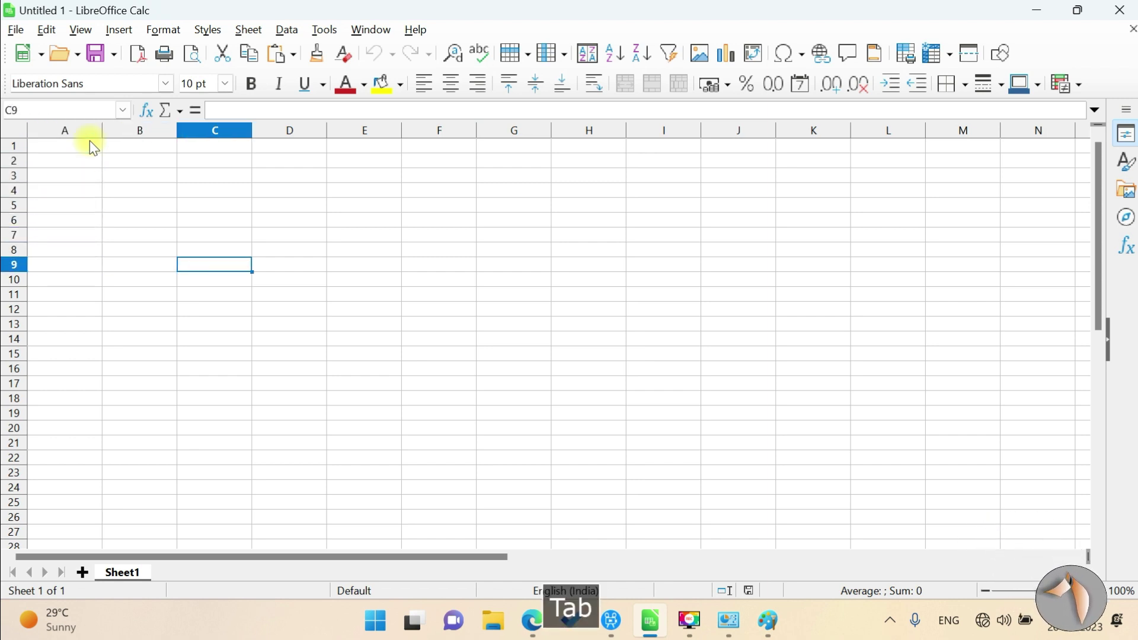
{"action": "key", "text": "Return"}
{"action": "key", "text": "Return"}
{"action": "key", "text": "Return"}
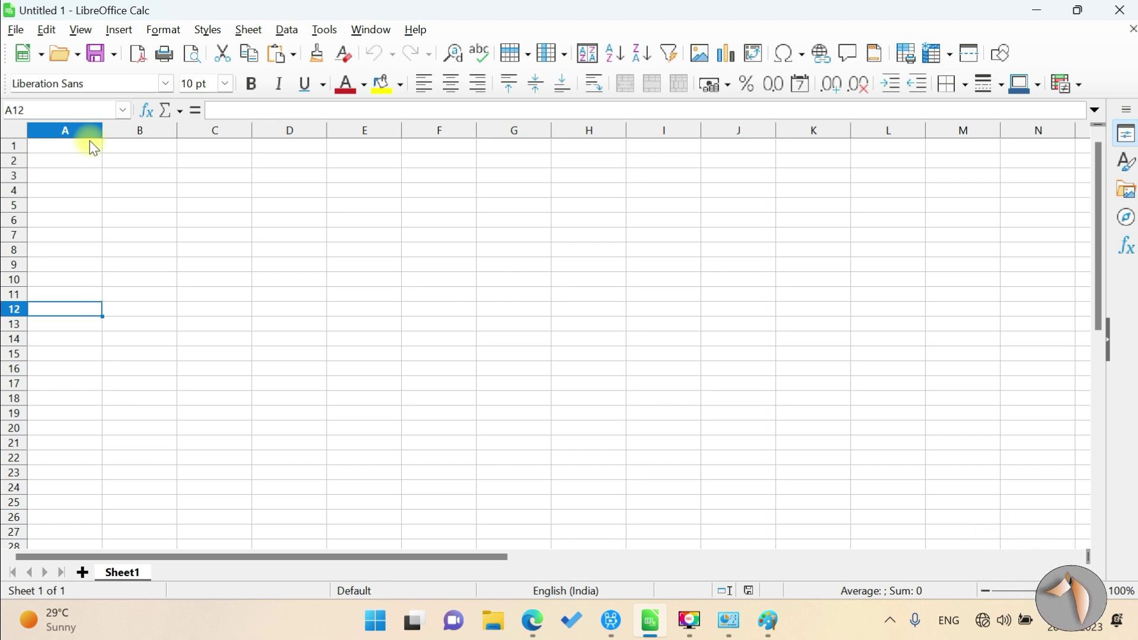
{"action": "key", "text": "Tab"}
{"action": "key", "text": "Tab"}
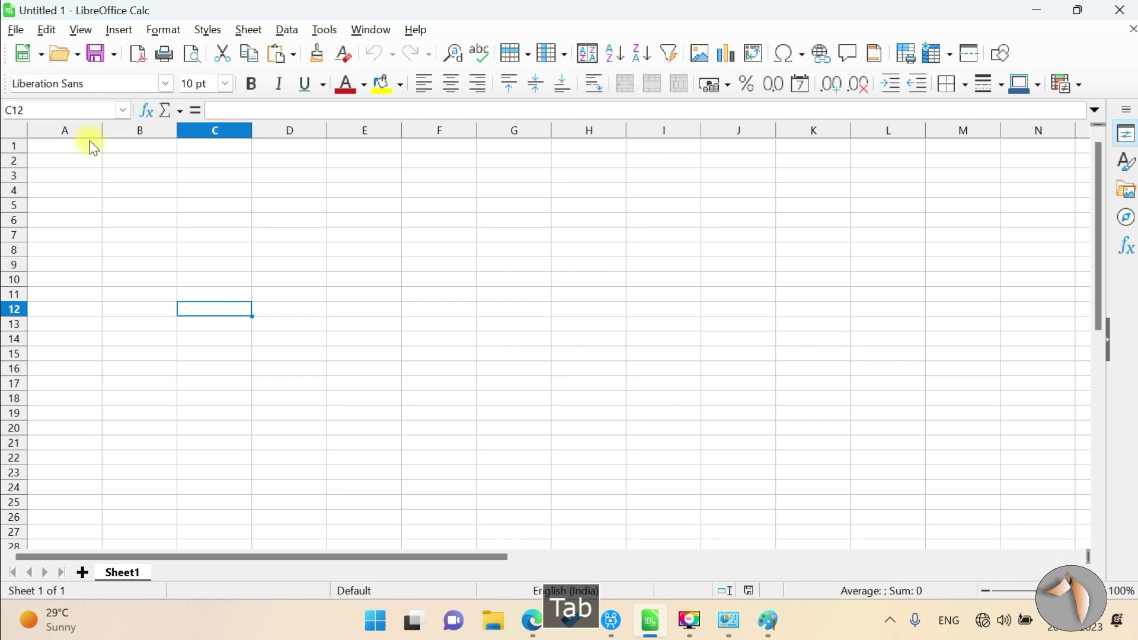
{"action": "key", "text": "shift+Tab"}
{"action": "key", "text": "shift+Tab"}
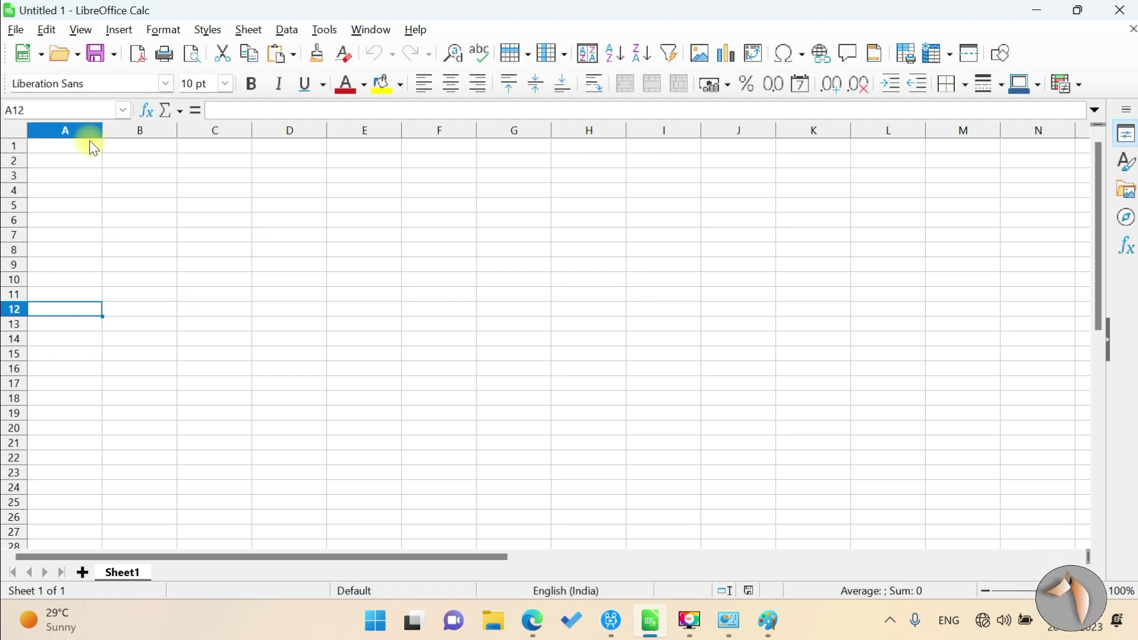
{"action": "key", "text": "Tab"}
{"action": "key", "text": "Tab"}
{"action": "key", "text": "Tab"}
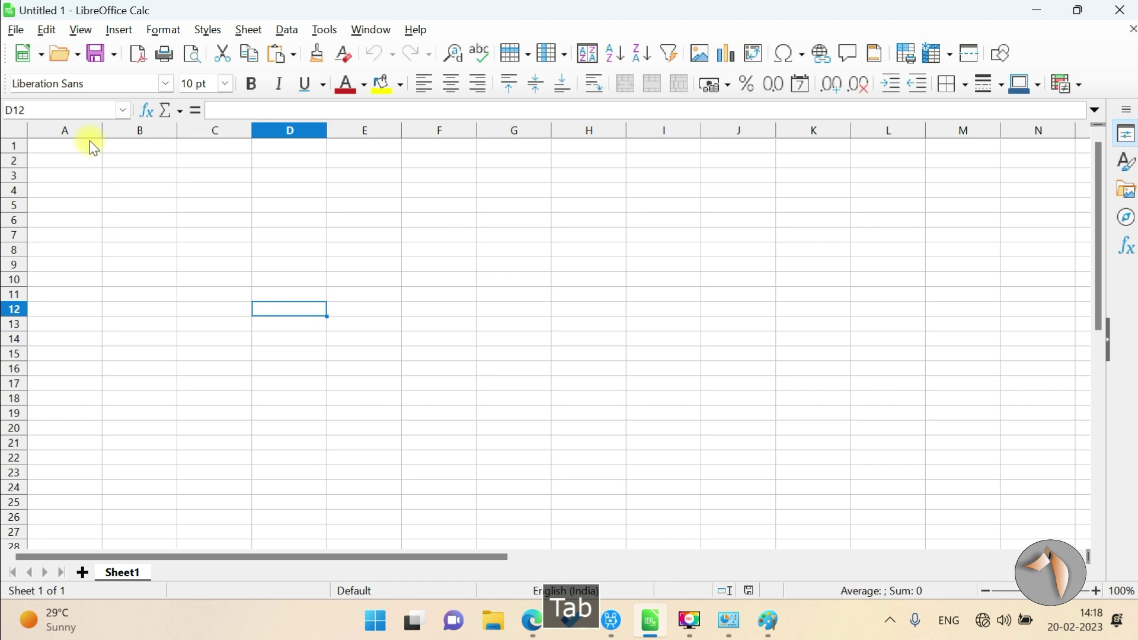
{"action": "key", "text": "Tab"}
{"action": "key", "text": "shift+Tab"}
{"action": "key", "text": "shift+Tab"}
{"action": "key", "text": "shift+Tab"}
{"action": "key", "text": "shift+Tab"}
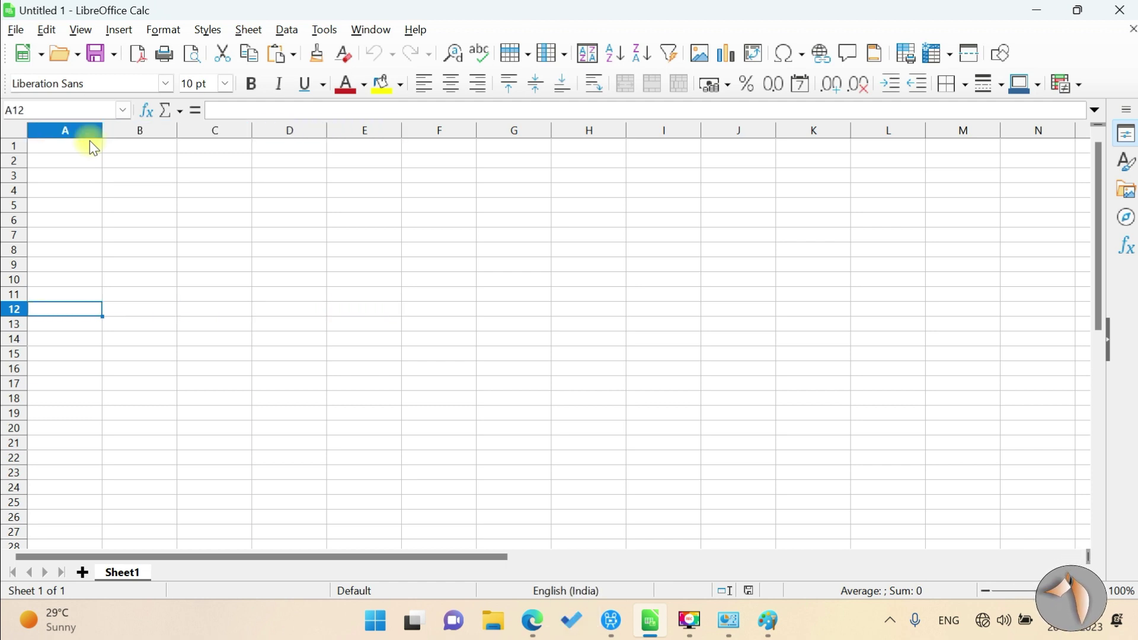
{"action": "key", "text": "Tab"}
{"action": "key", "text": "Tab"}
{"action": "key", "text": "Tab"}
{"action": "key", "text": "Tab"}
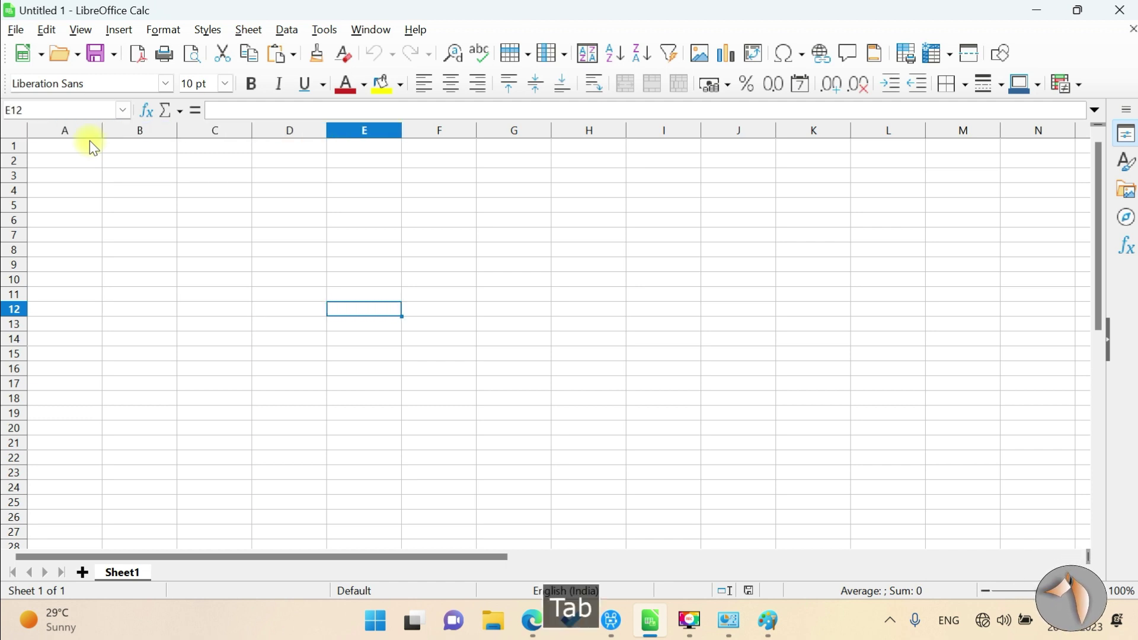
{"action": "key", "text": "Return"}
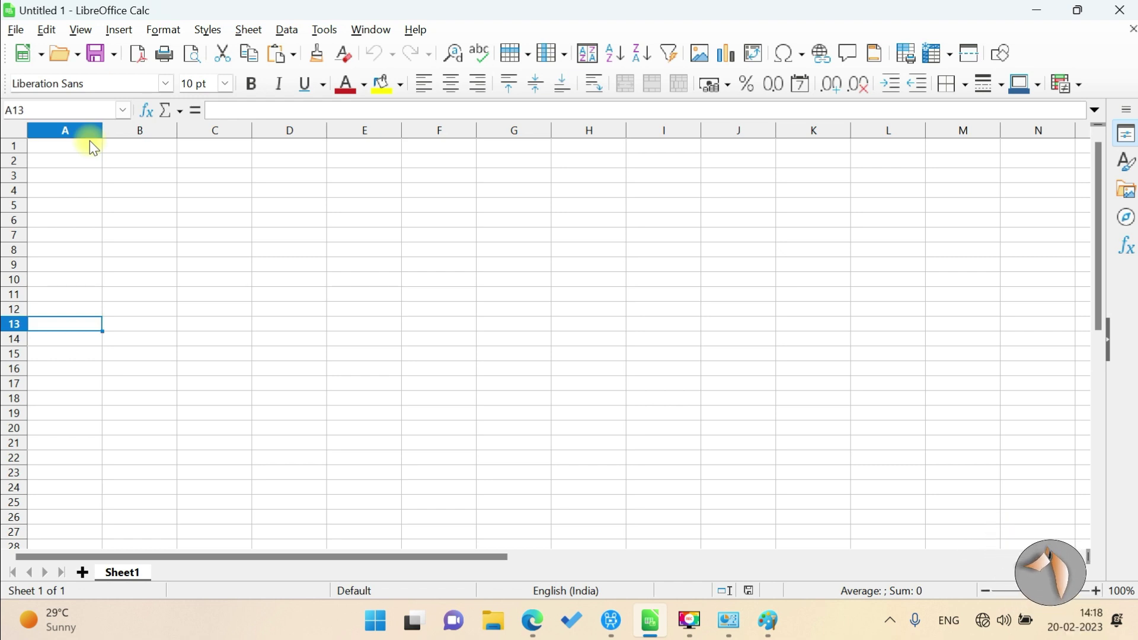
{"action": "key", "text": "Up"}
{"action": "key", "text": "Up"}
{"action": "key", "text": "Up"}
{"action": "key", "text": "Up"}
{"action": "key", "text": "Up"}
{"action": "key", "text": "Up"}
{"action": "key", "text": "Up"}
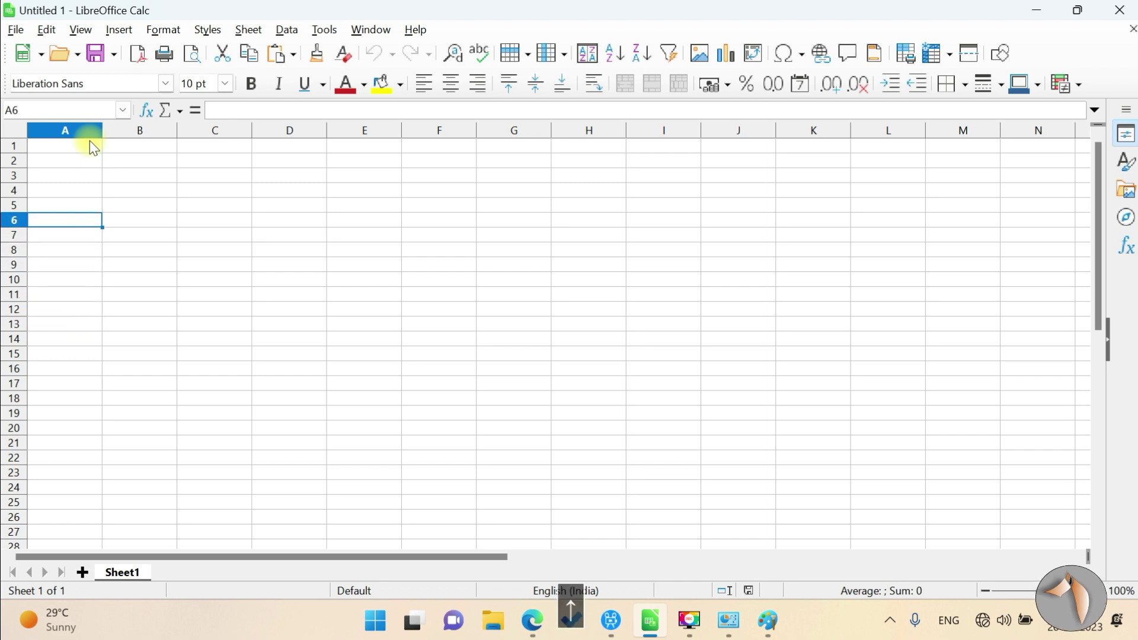
{"action": "key", "text": "Up"}
{"action": "key", "text": "Up"}
{"action": "key", "text": "Up"}
{"action": "key", "text": "Up"}
{"action": "key", "text": "Right"}
{"action": "key", "text": "Right"}
{"action": "key", "text": "Right"}
{"action": "key", "text": "Right"}
{"action": "key", "text": "Down"}
{"action": "key", "text": "Left"}
{"action": "key", "text": "Left"}
{"action": "key", "text": "Down"}
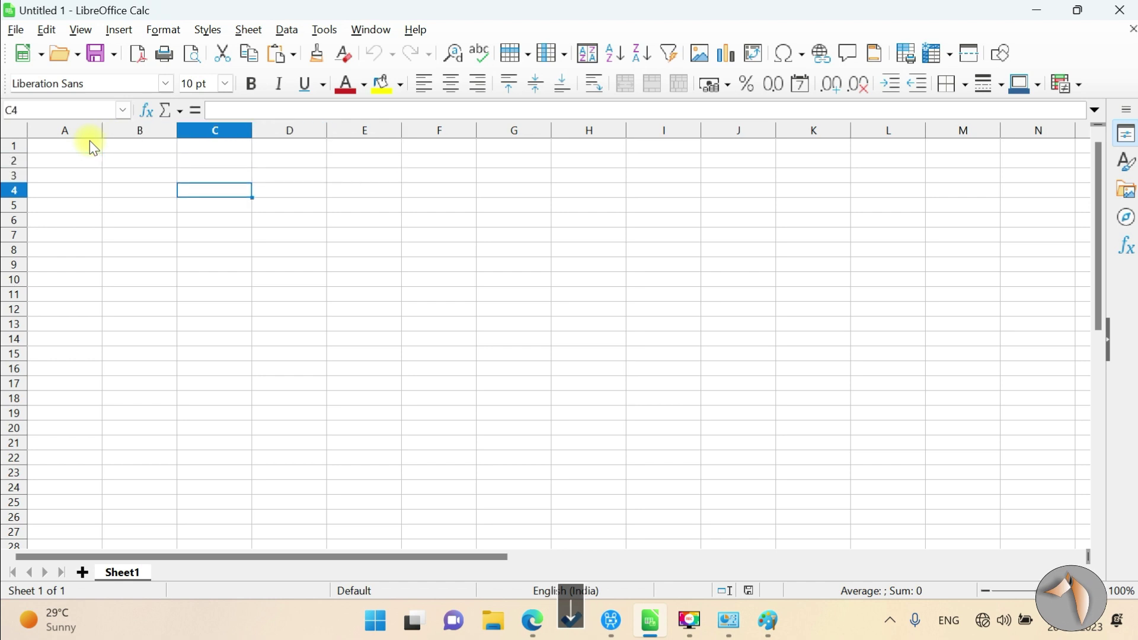
{"action": "key", "text": "Left"}
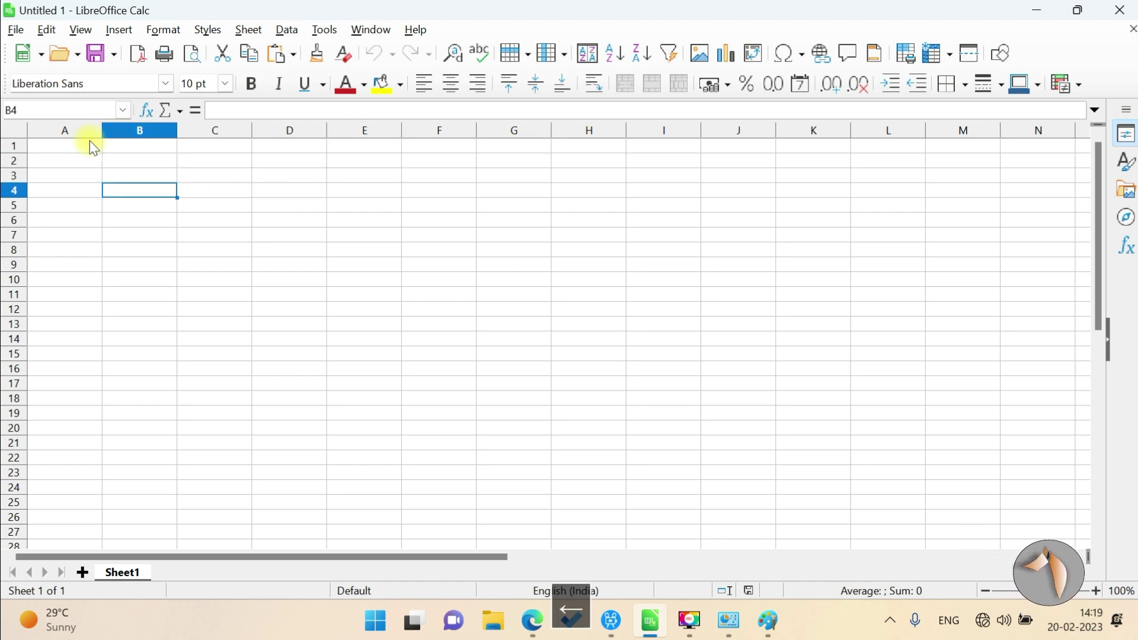
{"action": "key", "text": "Left"}
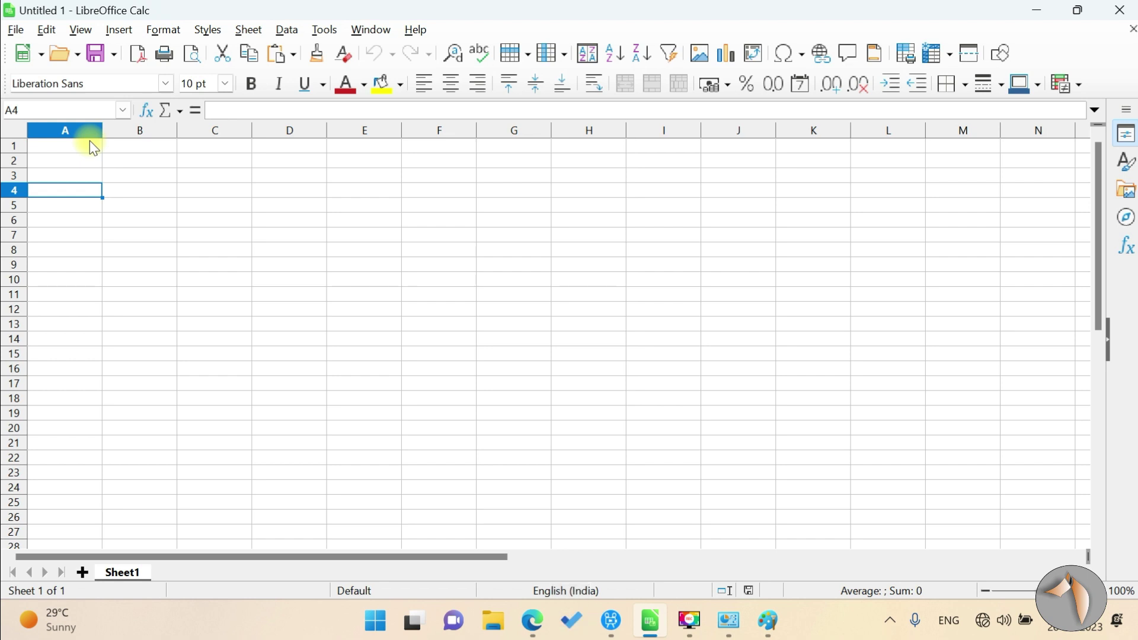
{"action": "key", "text": "F2"}
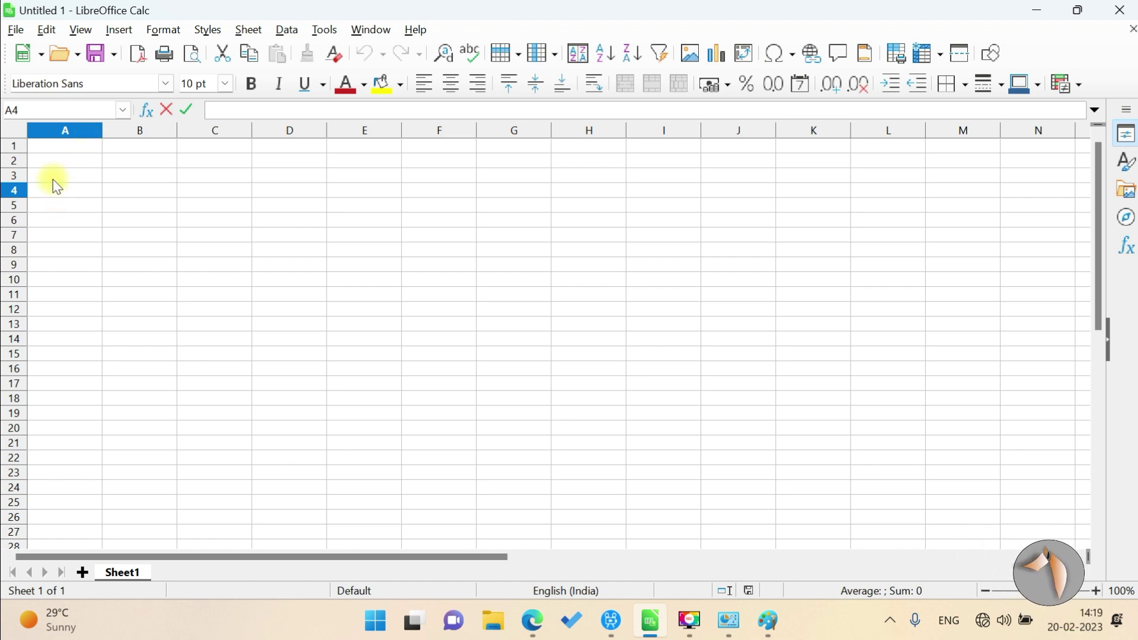
{"action": "left_click", "coordinate": [52, 173]}
Enter 10 in cell A1 and 20 in cell A2, then start A3 with '='
{"action": "left_click", "coordinate": [62, 148]}
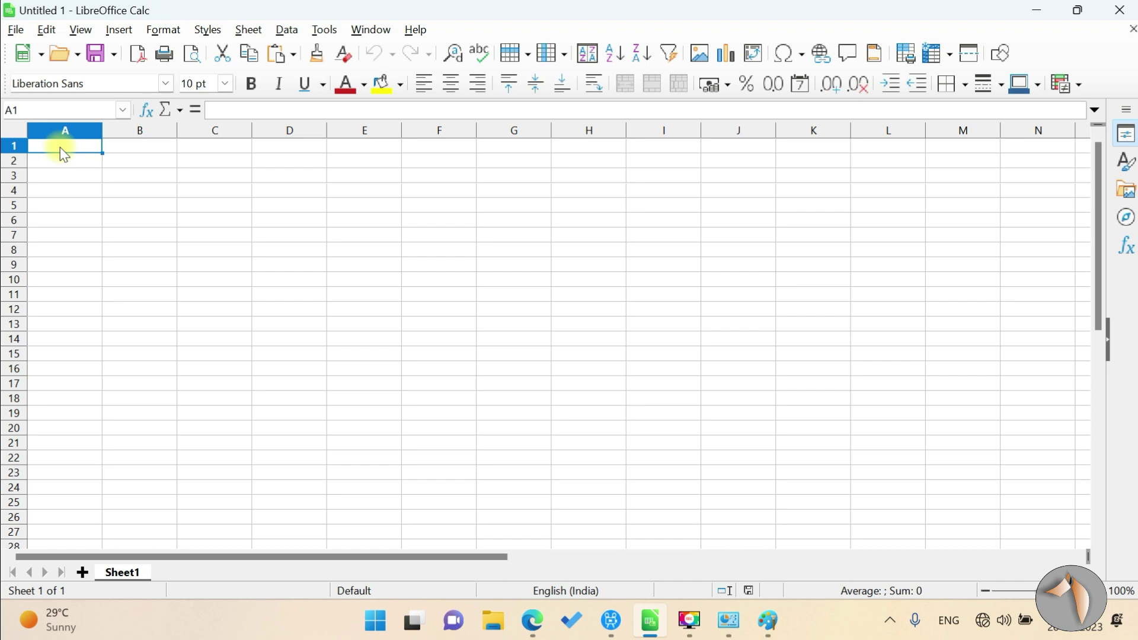
{"action": "key", "text": "F2"}
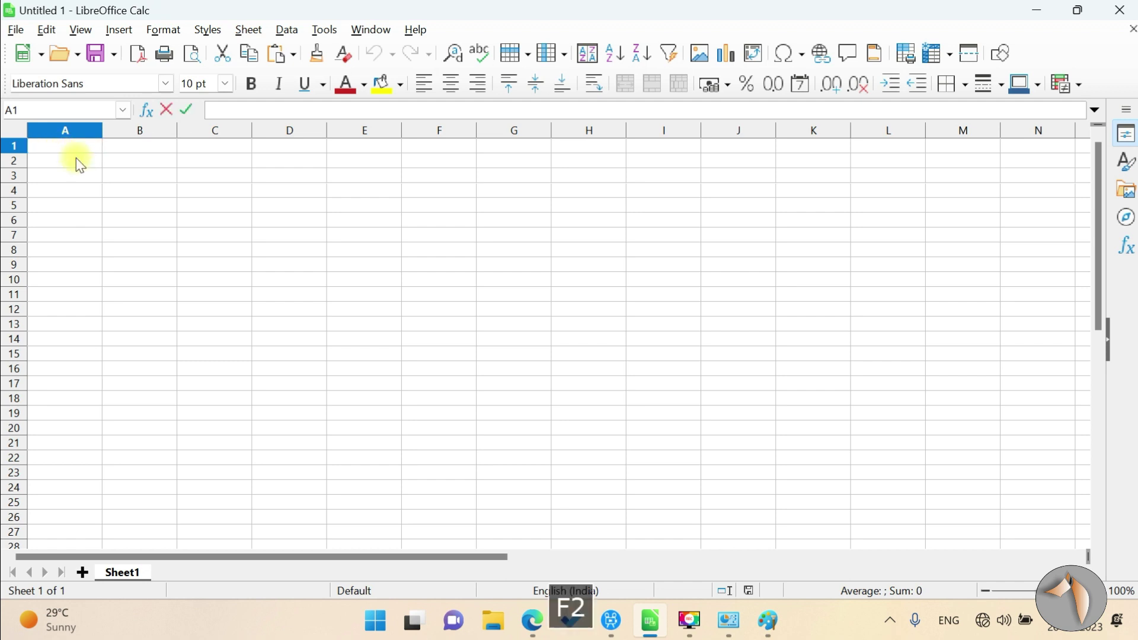
{"action": "key", "text": "Escape"}
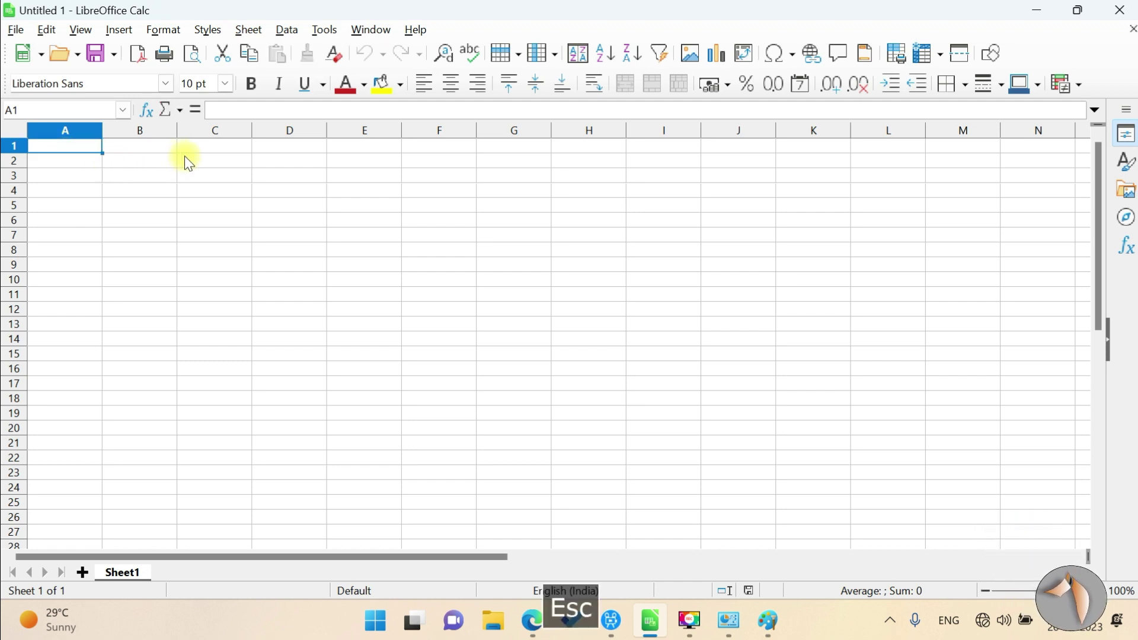
{"action": "left_click", "coordinate": [184, 155]}
{"action": "left_click", "coordinate": [93, 144]}
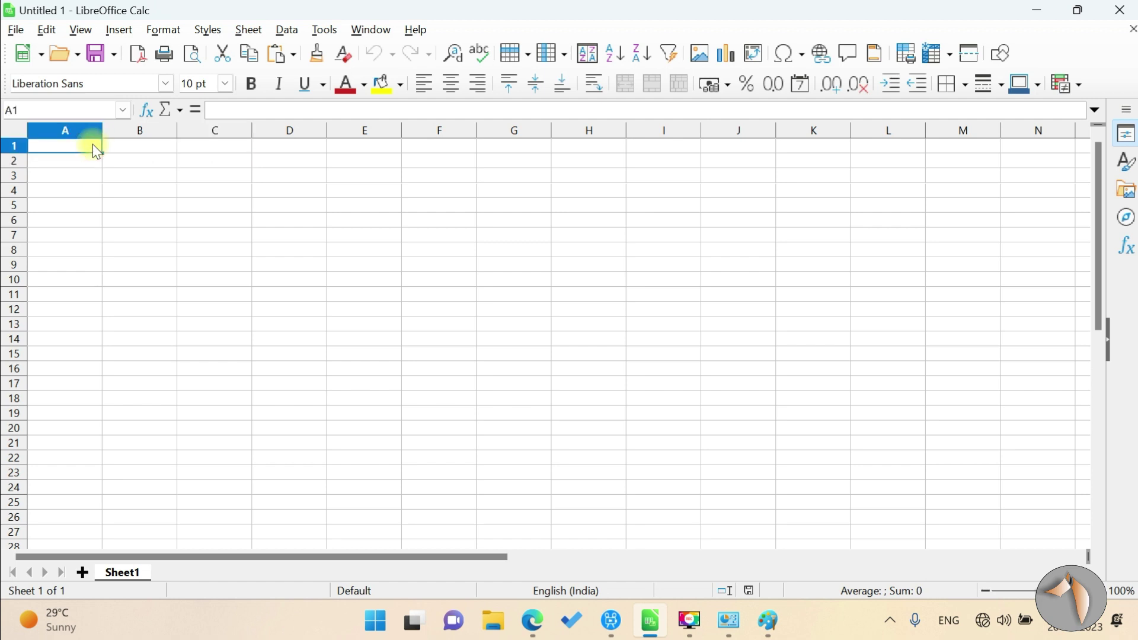
{"action": "type", "text": "10"}
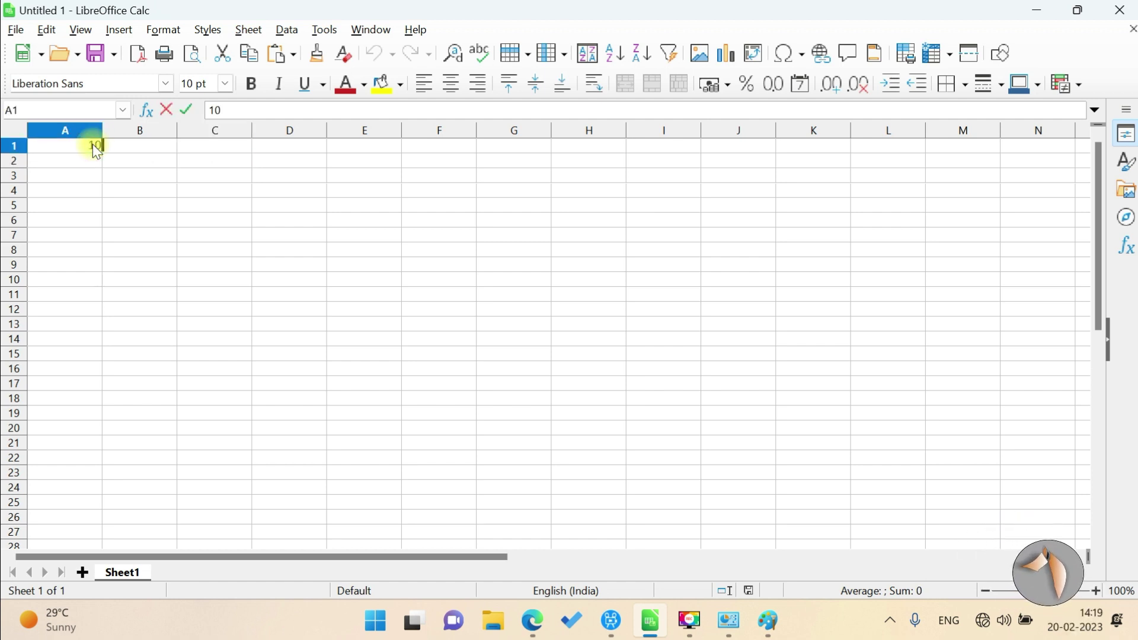
{"action": "key", "text": "Return"}
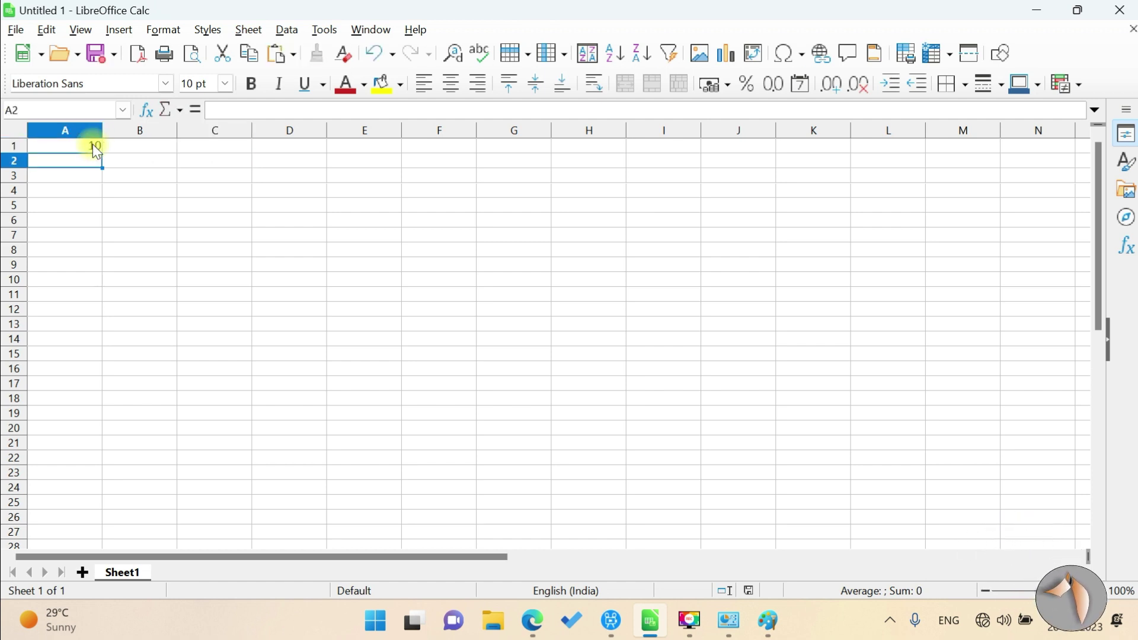
{"action": "type", "text": "20"}
{"action": "key", "text": "Return"}
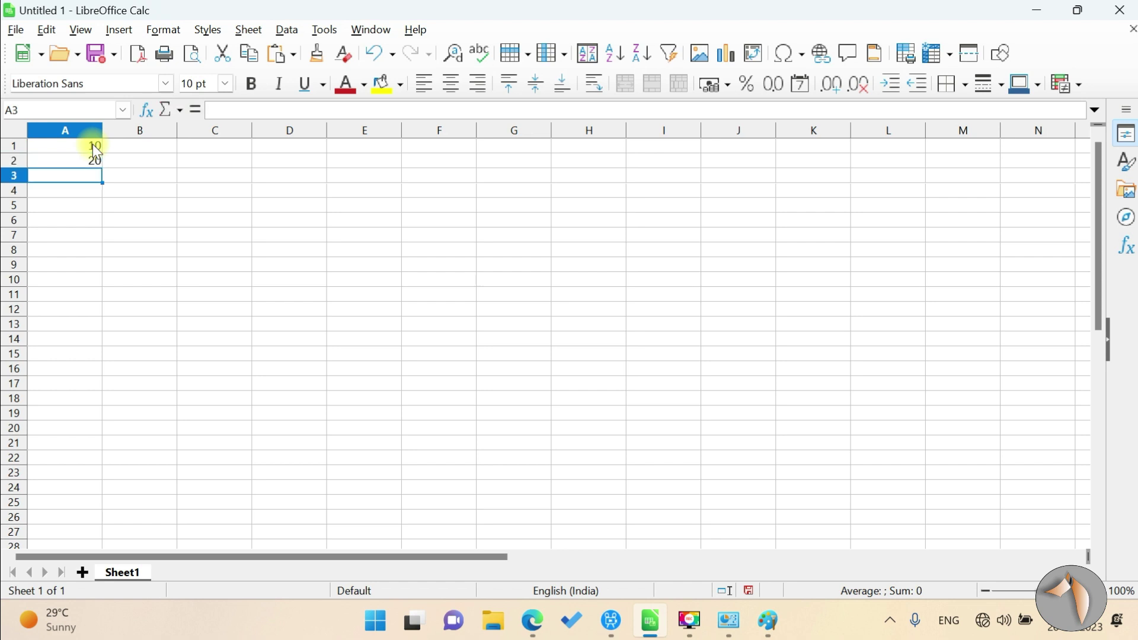
{"action": "type", "text": "="}
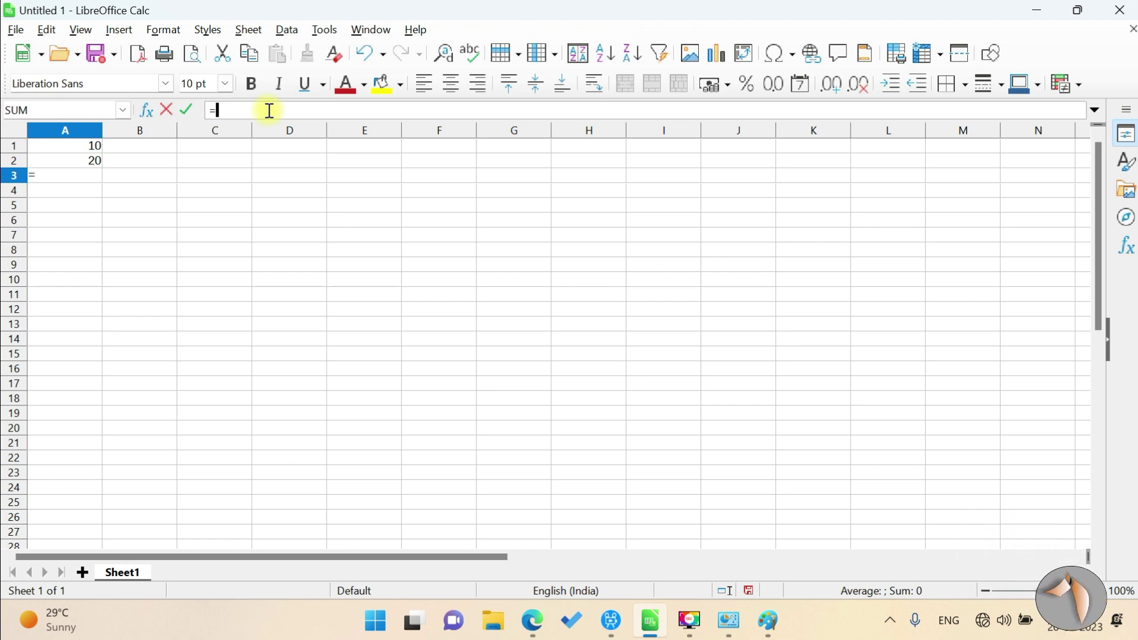
Type a1+a2 after the equals sign so A3 reads =a1+a2
{"action": "type", "text": "a1"}
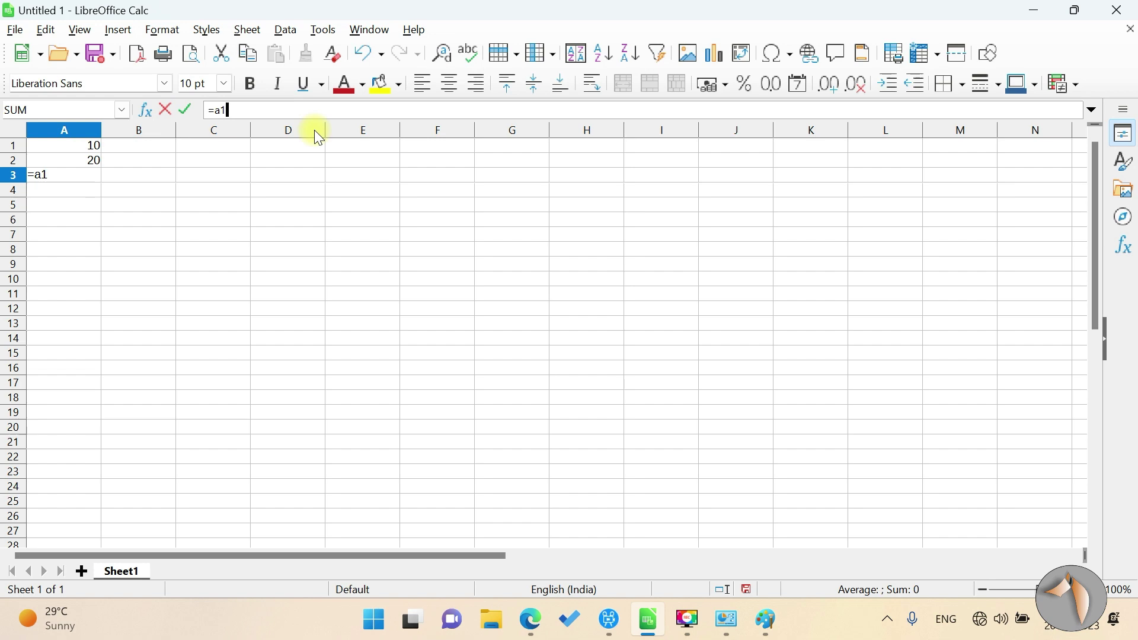
{"action": "type", "text": "+"}
{"action": "type", "text": "a2"}
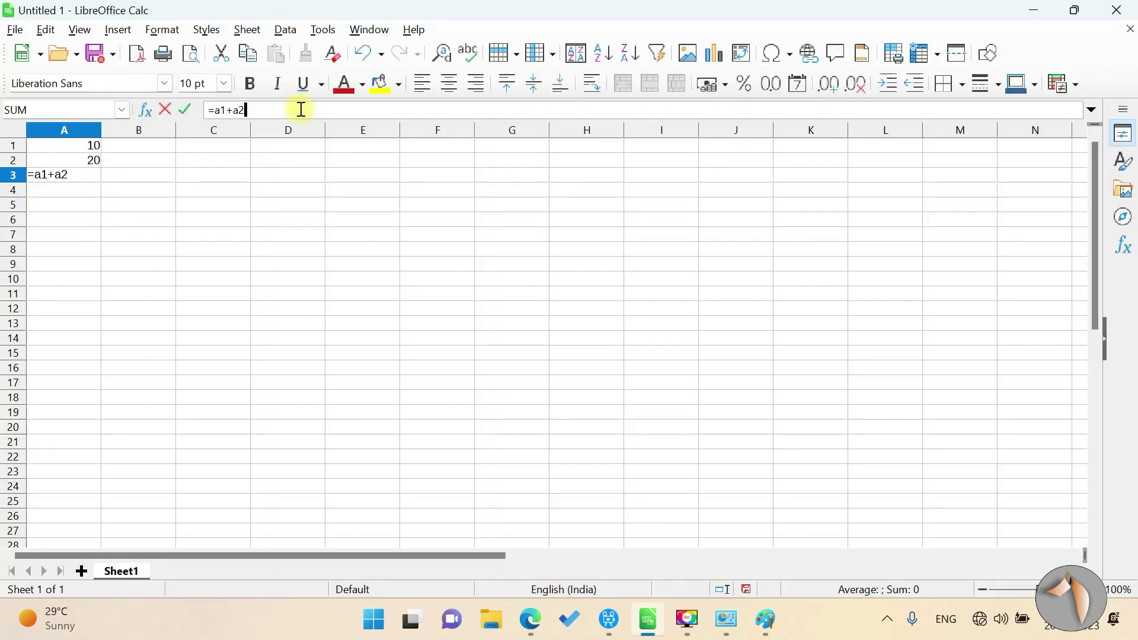
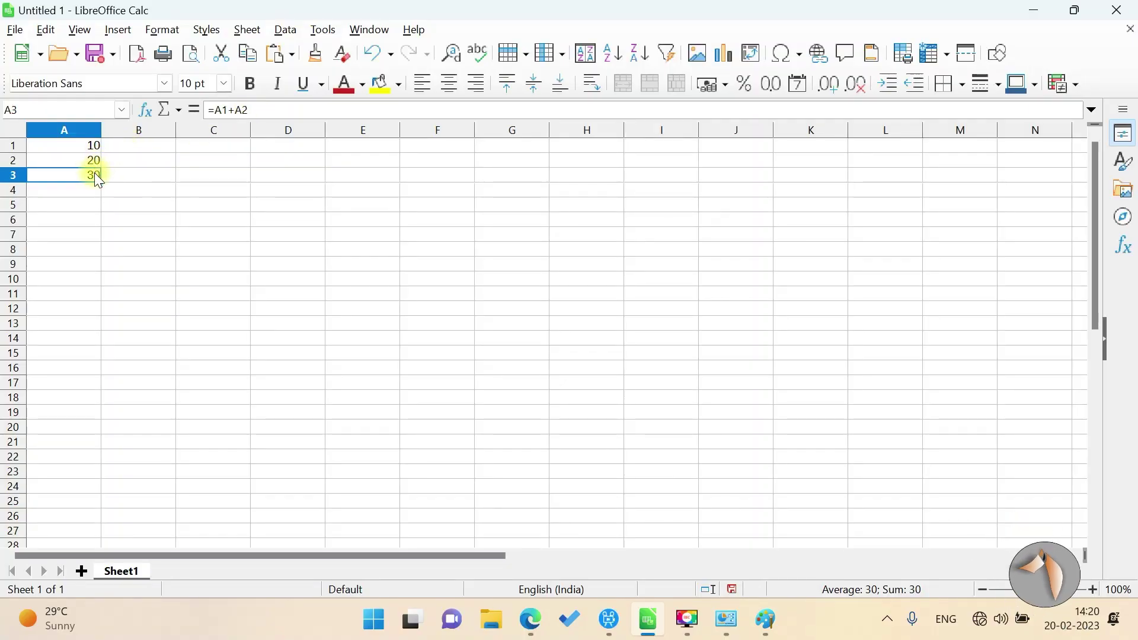
Enter 30 in A4 and the formula =A4+A3 in A5, giving 60
{"action": "key", "text": "Down"}
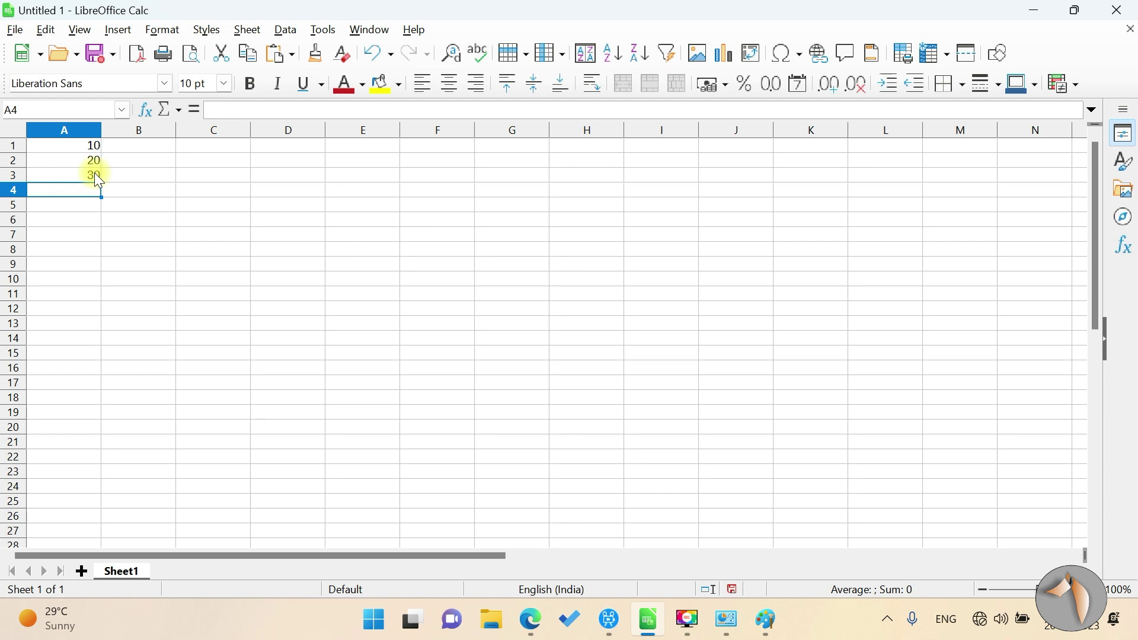
{"action": "type", "text": "3"}
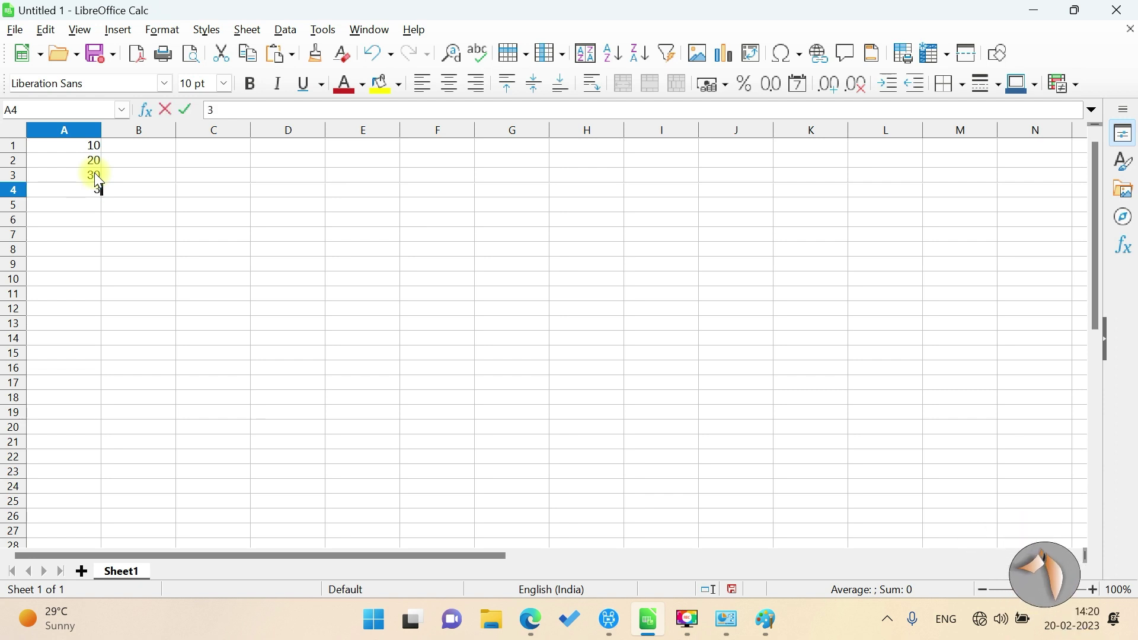
{"action": "type", "text": "0"}
{"action": "key", "text": "Return"}
{"action": "type", "text": "="}
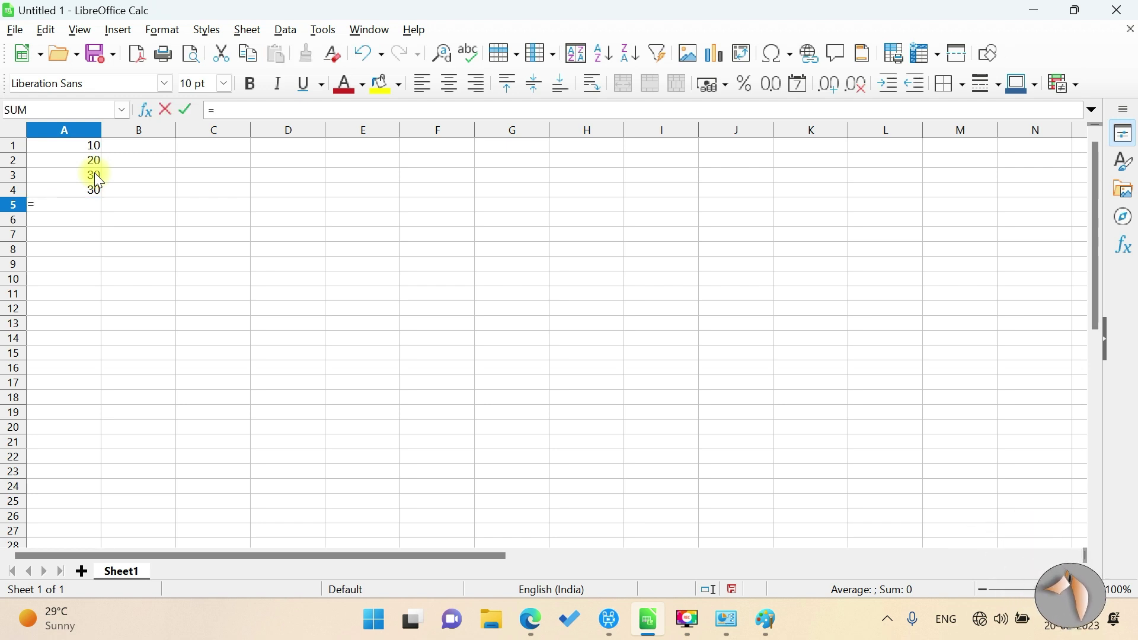
{"action": "type", "text": "a4+a3"}
{"action": "key", "text": "Return"}
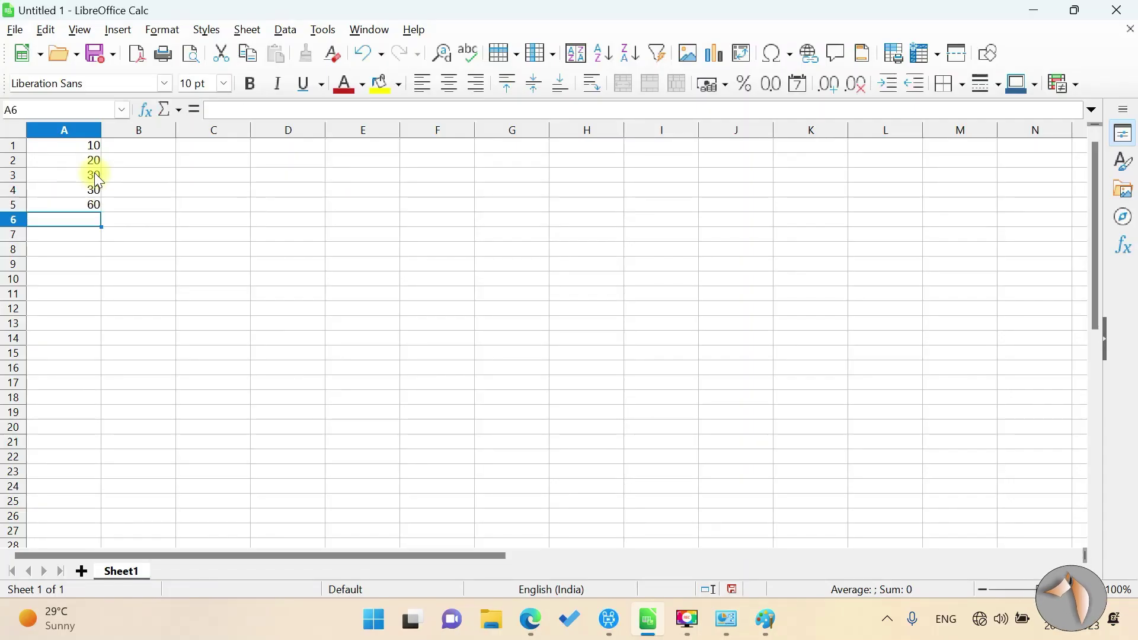
Select cells A3:A4
{"action": "key", "text": "Up"}
{"action": "key", "text": "Up"}
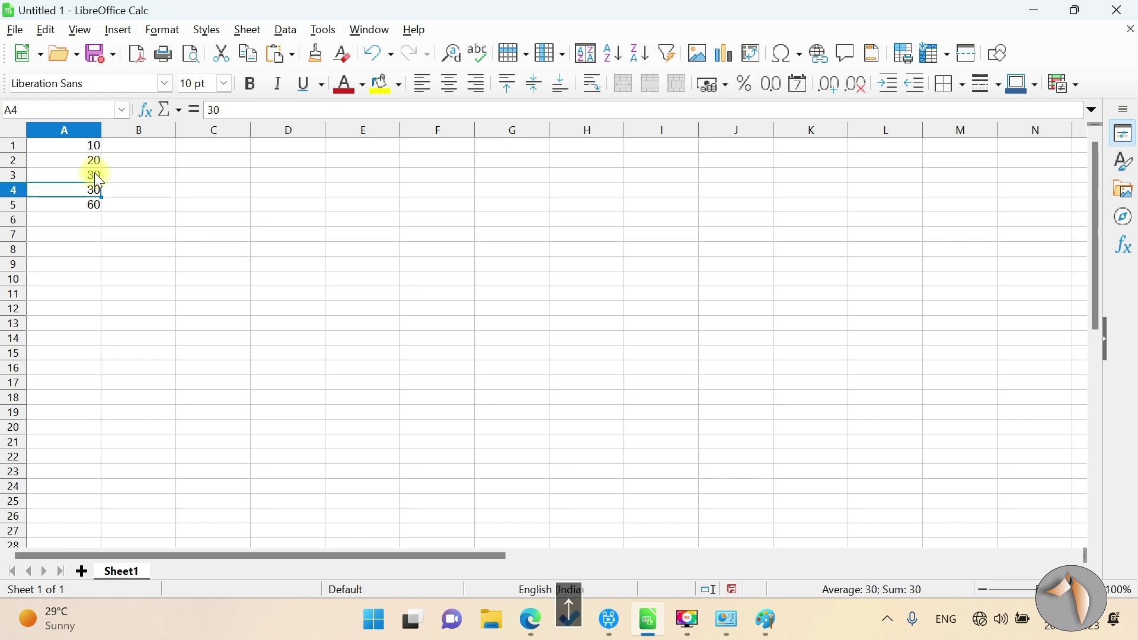
{"action": "key", "text": "Up"}
{"action": "key", "text": "shift+Down"}
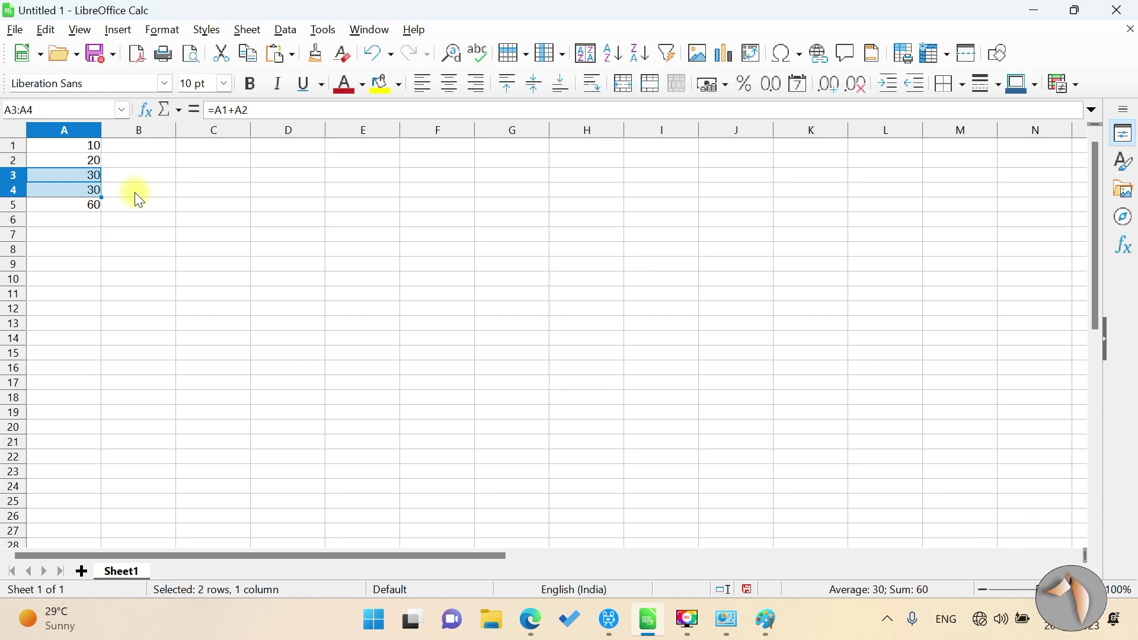
Delete the contents of cells A1:A5
{"action": "key", "text": "BackSpace"}
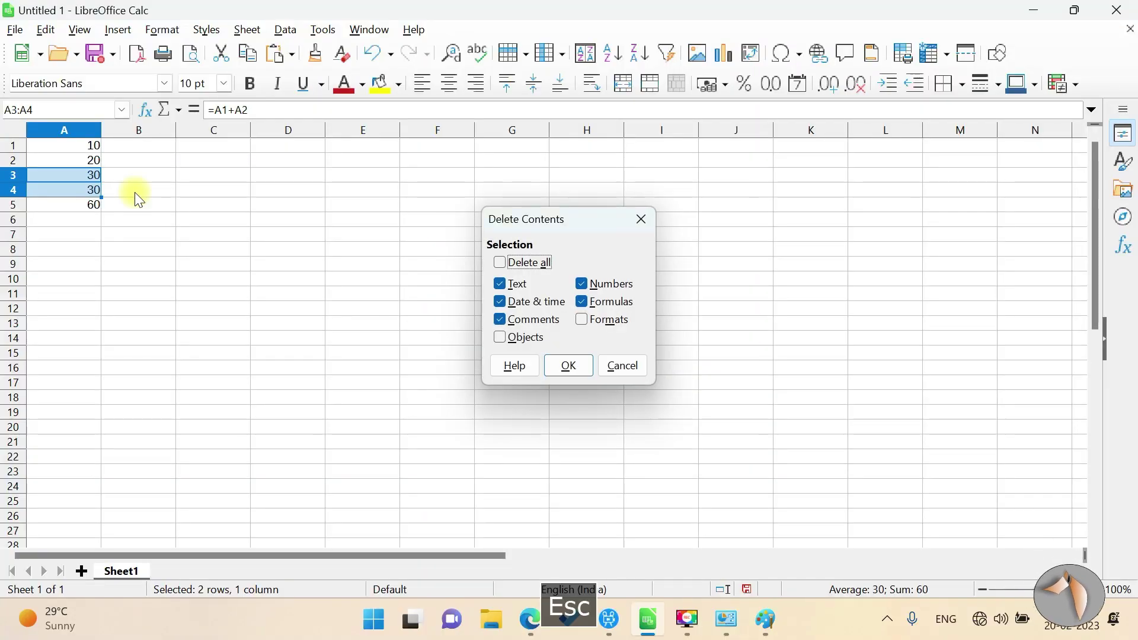
{"action": "key", "text": "Escape"}
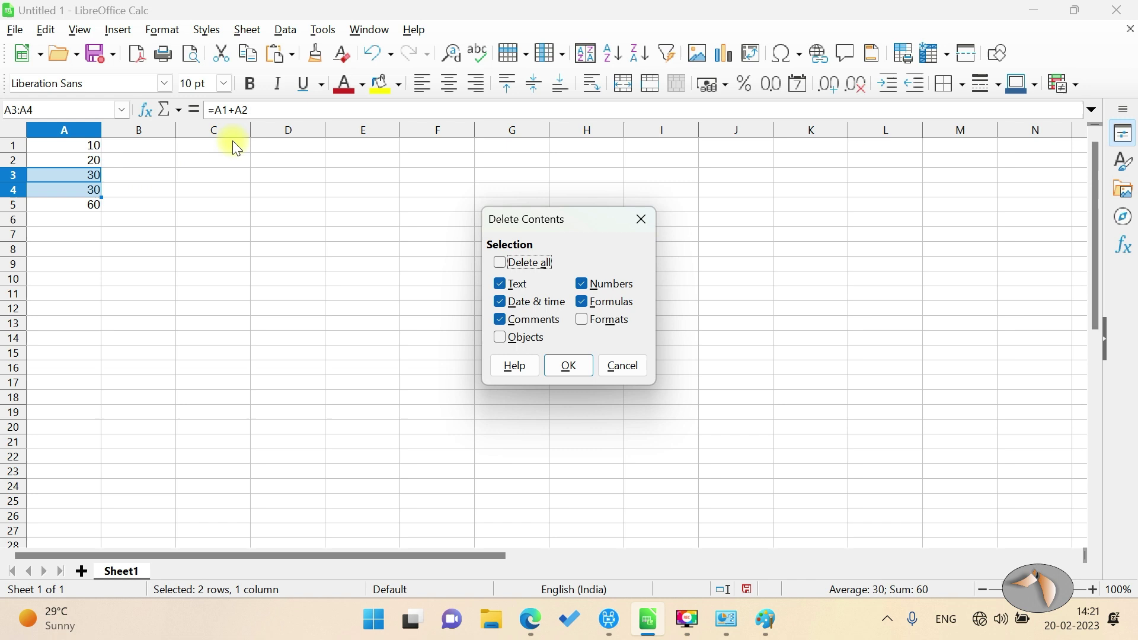
{"action": "left_click", "coordinate": [641, 223]}
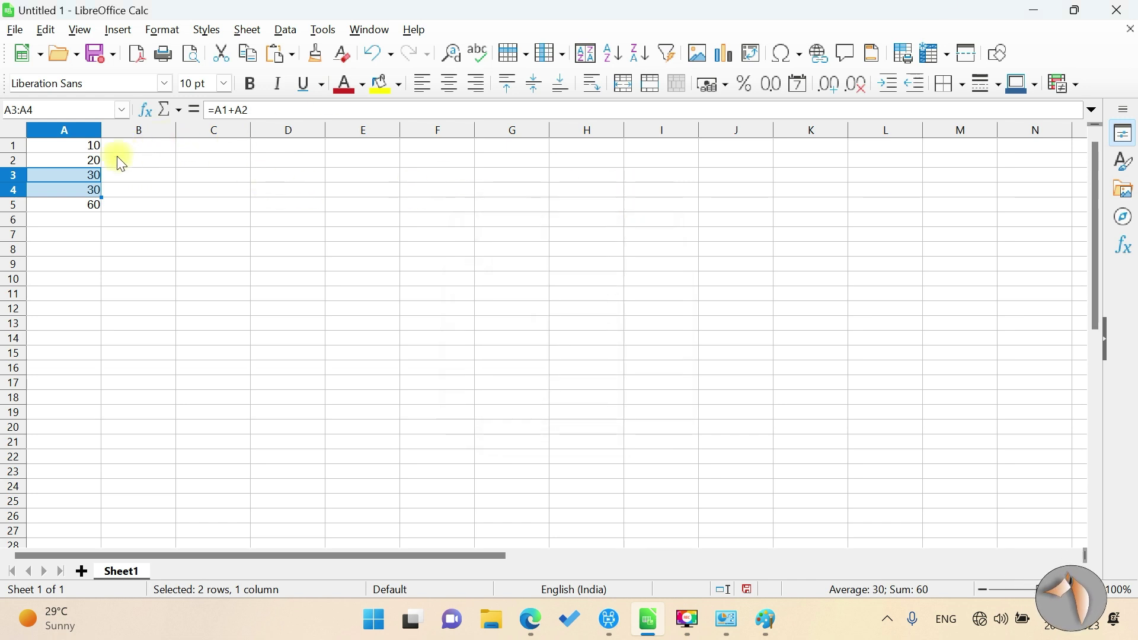
{"action": "left_click_drag", "start_coordinate": [80, 144], "coordinate": [95, 211]}
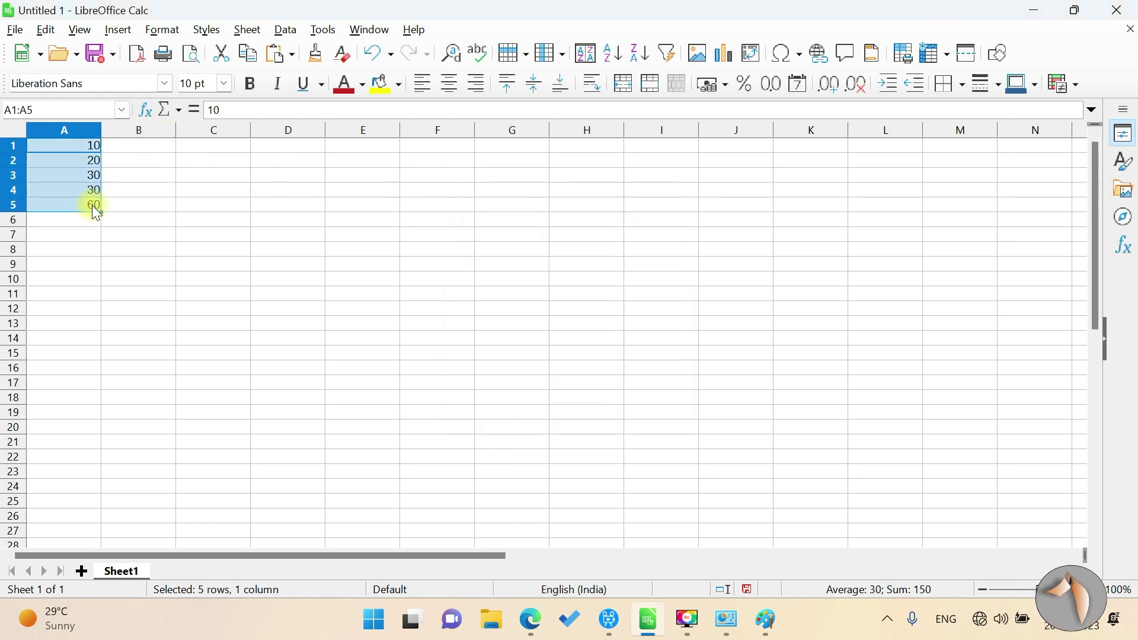
{"action": "key", "text": "Delete"}
{"action": "key", "text": "Escape"}
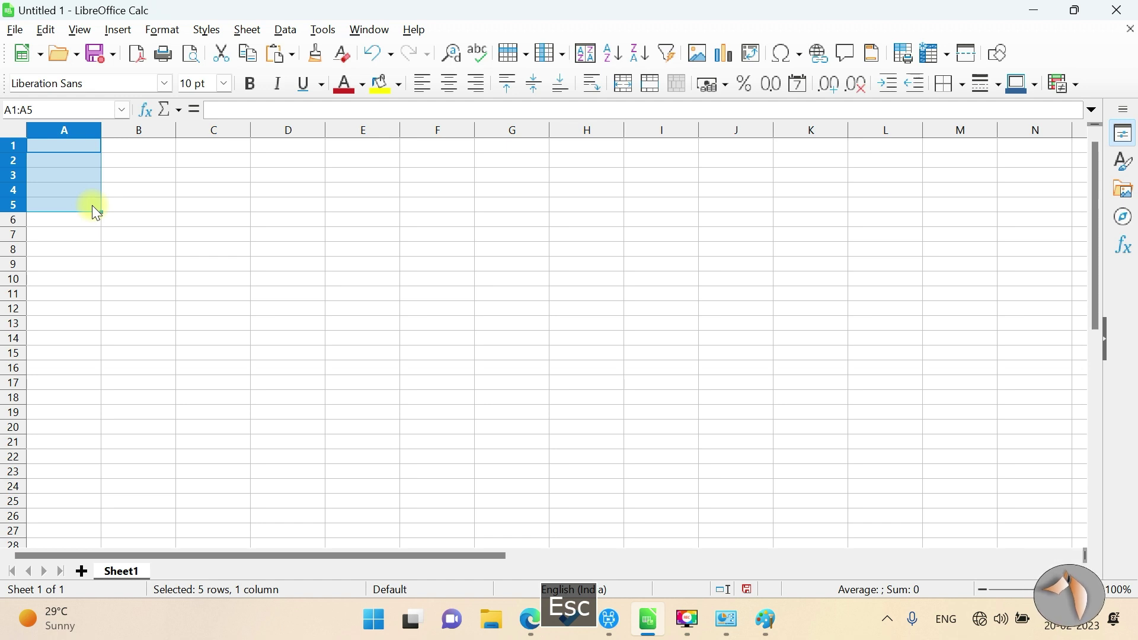
Move through cells in columns A and B to confirm they are empty
{"action": "key", "text": "Right"}
{"action": "key", "text": "Left"}
{"action": "key", "text": "Down"}
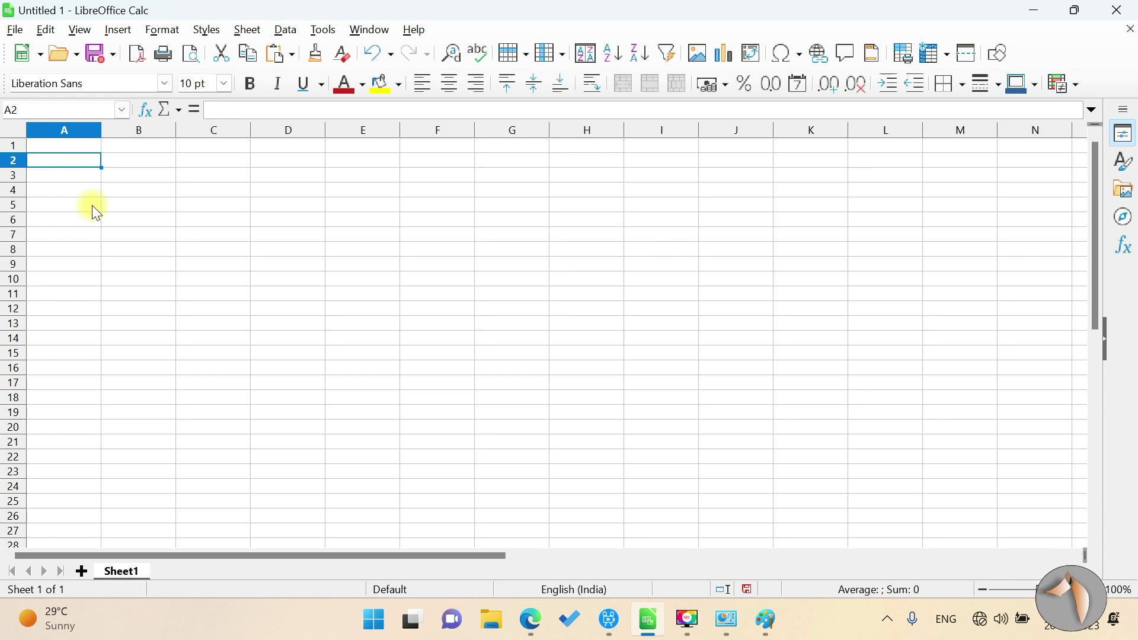
{"action": "key", "text": "Right"}
{"action": "key", "text": "Up"}
{"action": "key", "text": "Down"}
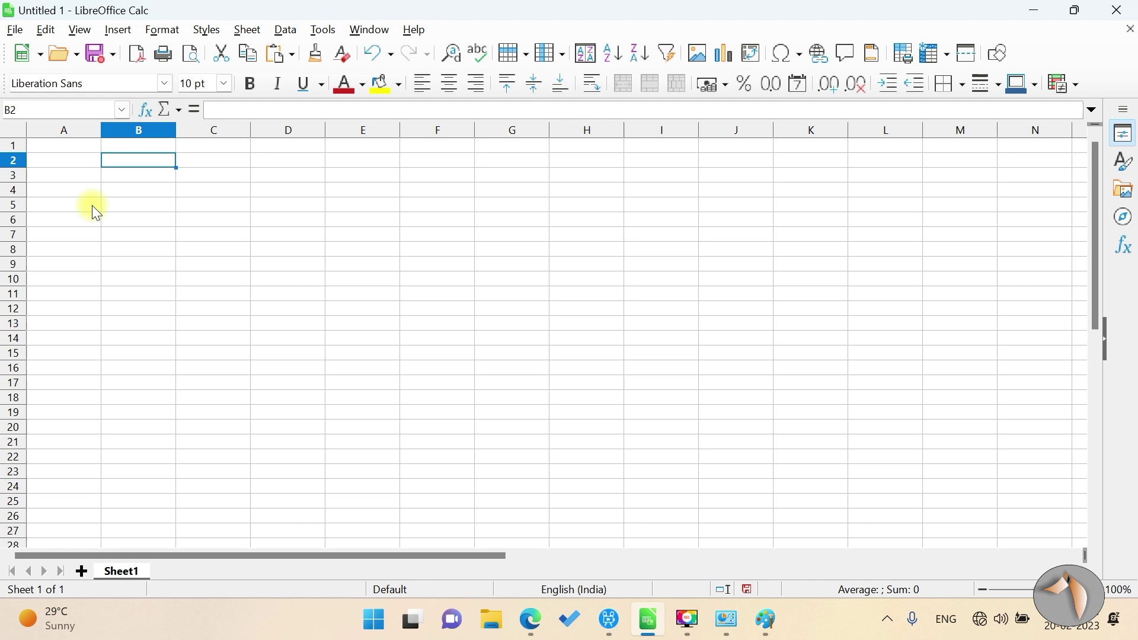
{"action": "key", "text": "Down"}
{"action": "key", "text": "Down"}
{"action": "key", "text": "Down"}
{"action": "key", "text": "Down"}
{"action": "key", "text": "Down"}
{"action": "key", "text": "Up"}
{"action": "key", "text": "Up"}
{"action": "key", "text": "Up"}
{"action": "key", "text": "Up"}
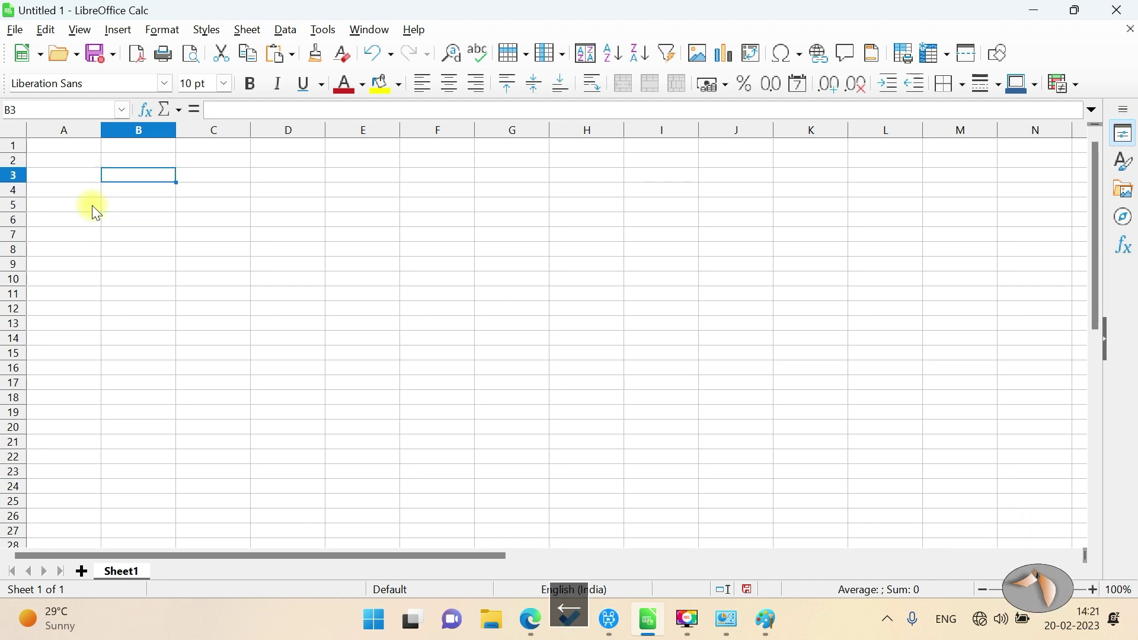
{"action": "key", "text": "Left"}
{"action": "key", "text": "Up"}
{"action": "key", "text": "Up"}
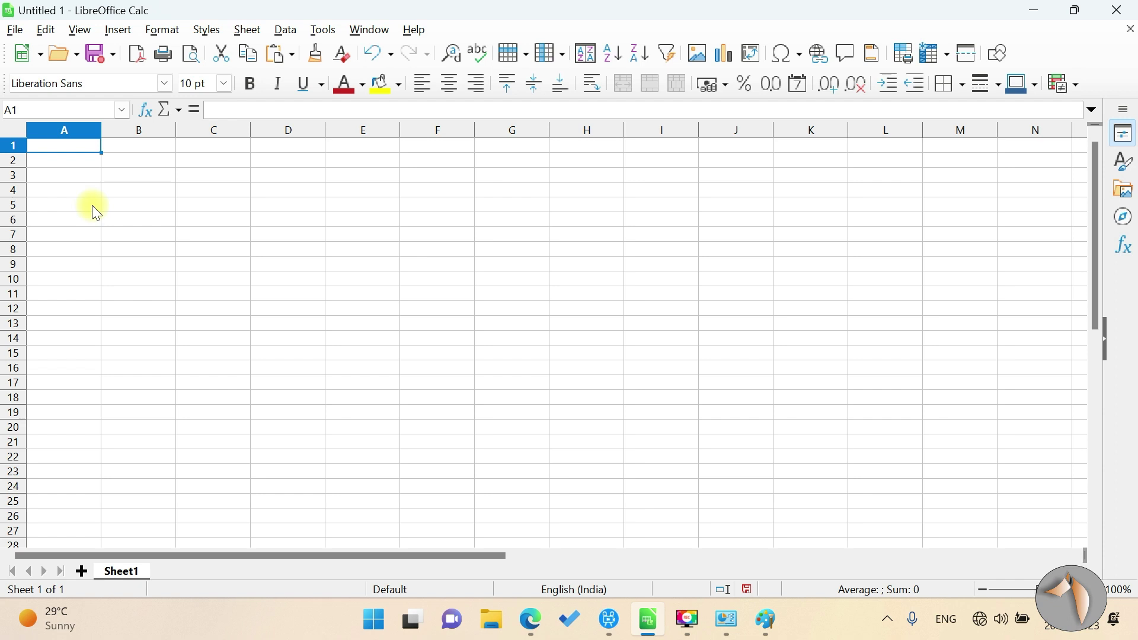
Remove the stray equals sign and enter 10, 20 and 30 in A1:A3
{"action": "type", "text": "="}
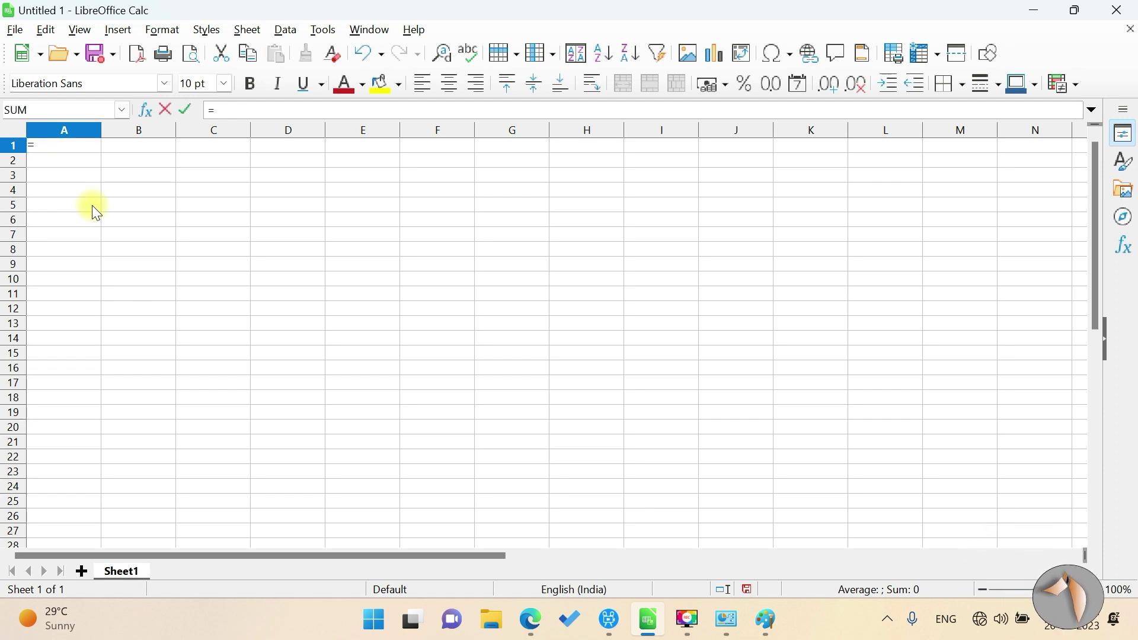
{"action": "key", "text": "BackSpace"}
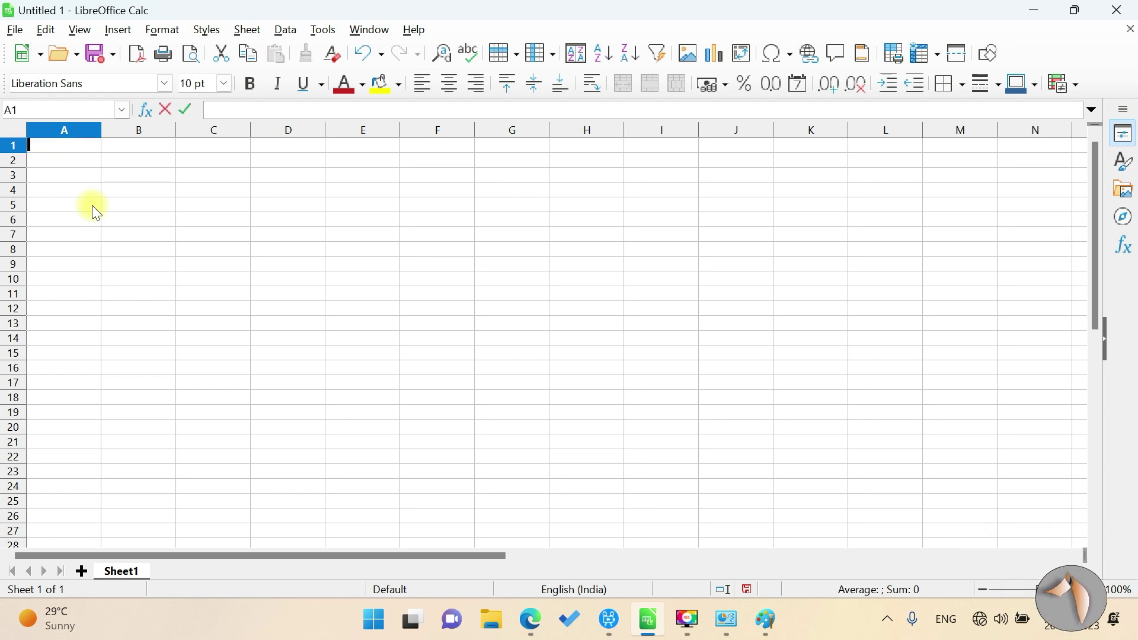
{"action": "type", "text": "="}
{"action": "key", "text": "BackSpace"}
{"action": "type", "text": "10"}
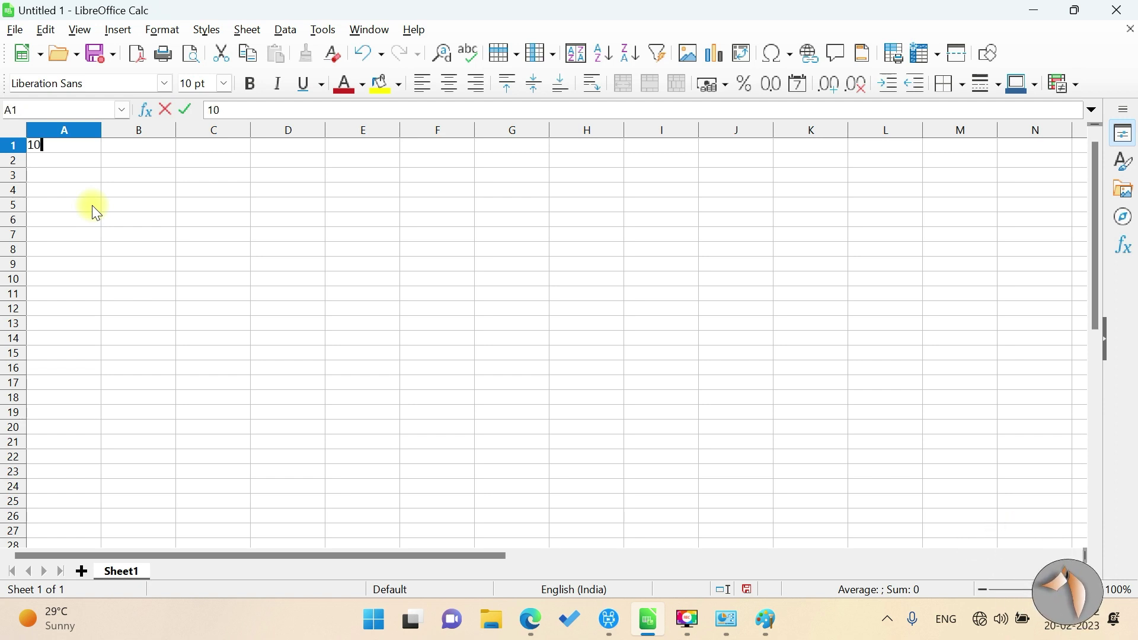
{"action": "key", "text": "Return"}
{"action": "type", "text": "20"}
{"action": "key", "text": "Return"}
{"action": "type", "text": "30"}
{"action": "key", "text": "Return"}
Enter 40 and 50 in A4:A5, then return to cell A1
{"action": "type", "text": "4"}
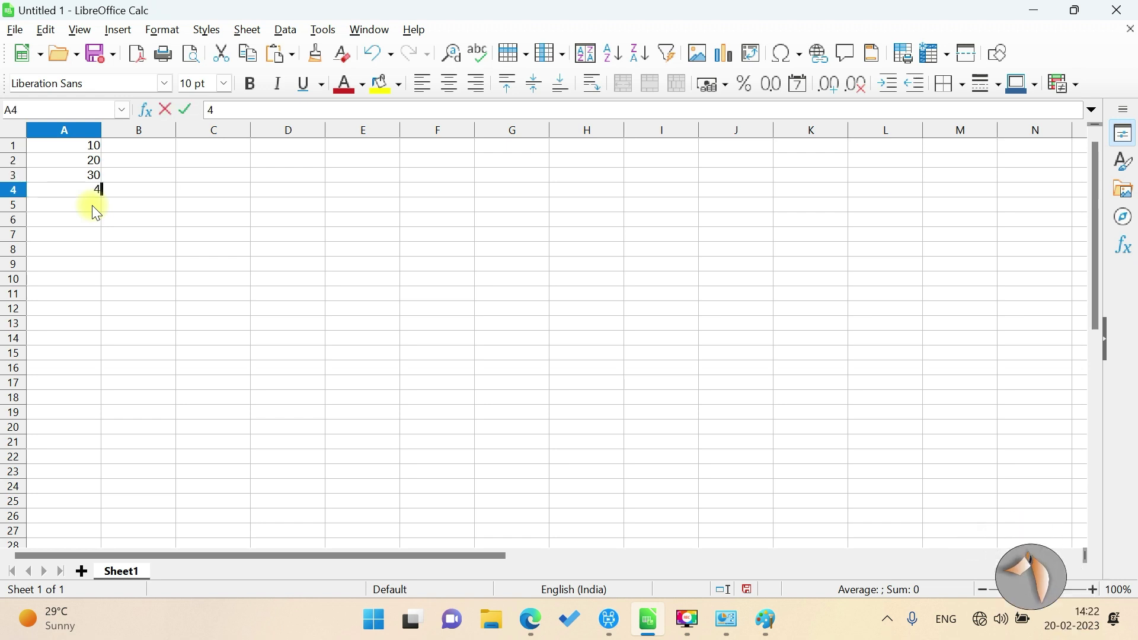
{"action": "type", "text": "0"}
{"action": "key", "text": "Return"}
{"action": "type", "text": "50"}
{"action": "key", "text": "Return"}
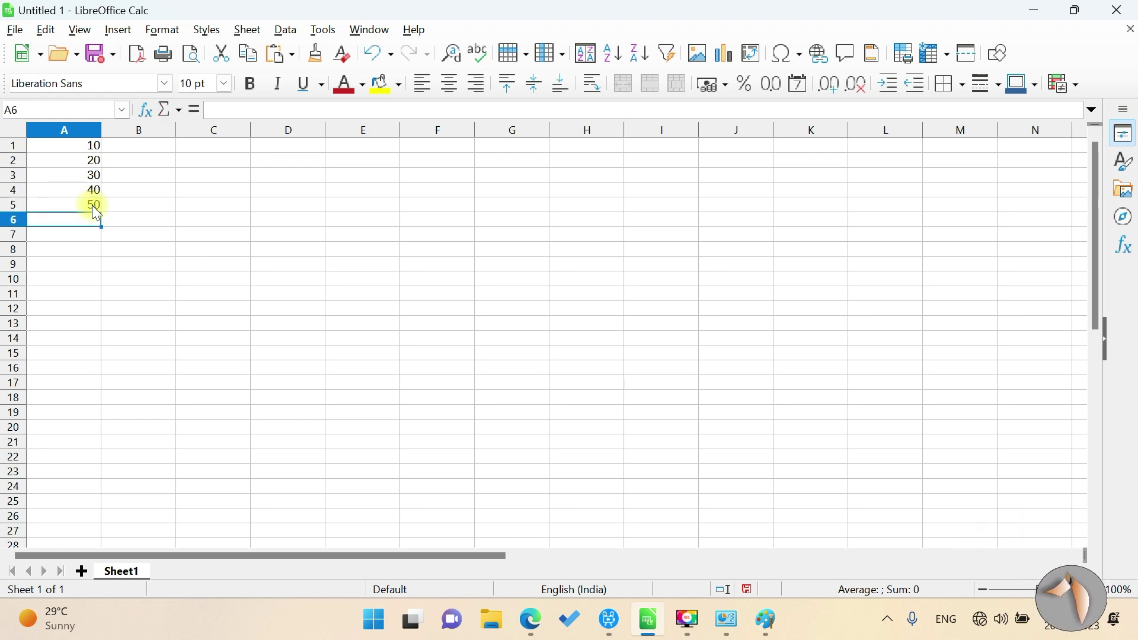
{"action": "key", "text": "Right"}
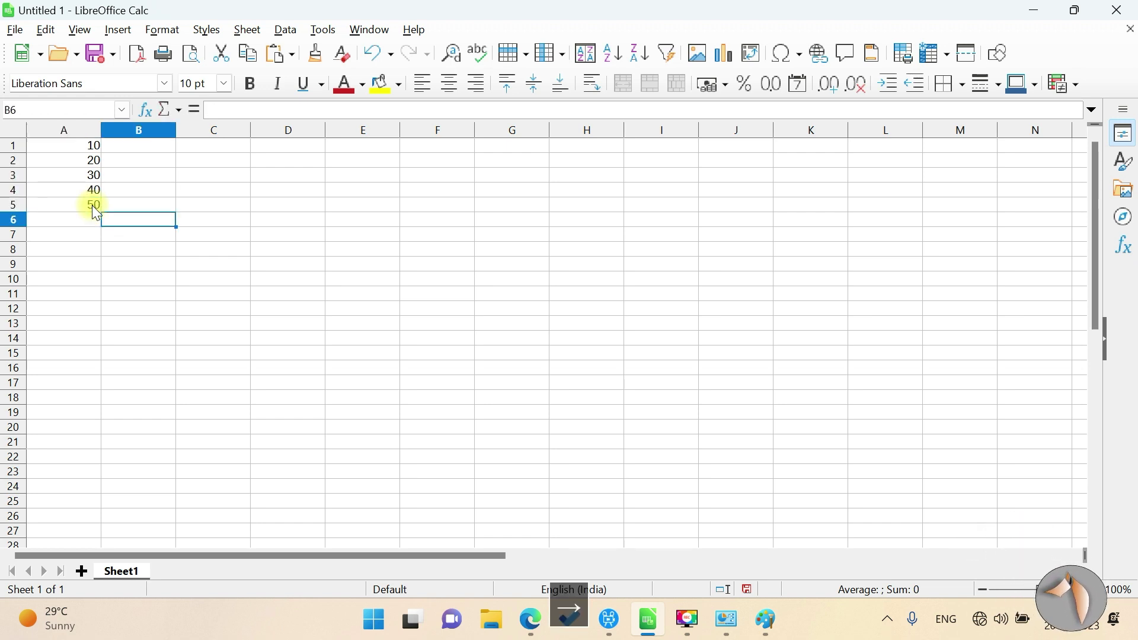
{"action": "key", "text": "Right"}
{"action": "key", "text": "Up"}
{"action": "key", "text": "Up"}
{"action": "key", "text": "Up"}
{"action": "key", "text": "Up"}
{"action": "key", "text": "Up"}
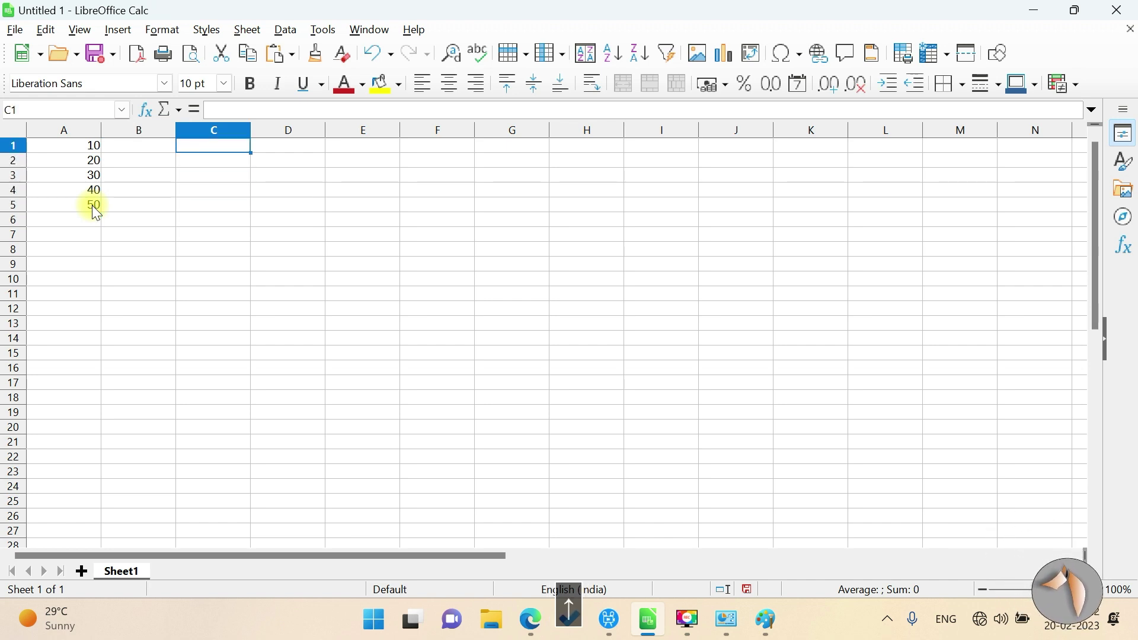
{"action": "key", "text": "Left"}
{"action": "key", "text": "Left"}
Select A1:A5 and fill the tens series down to 150 in A15
{"action": "key", "text": "shift+Down"}
{"action": "key", "text": "shift+Down"}
{"action": "key", "text": "shift+Down"}
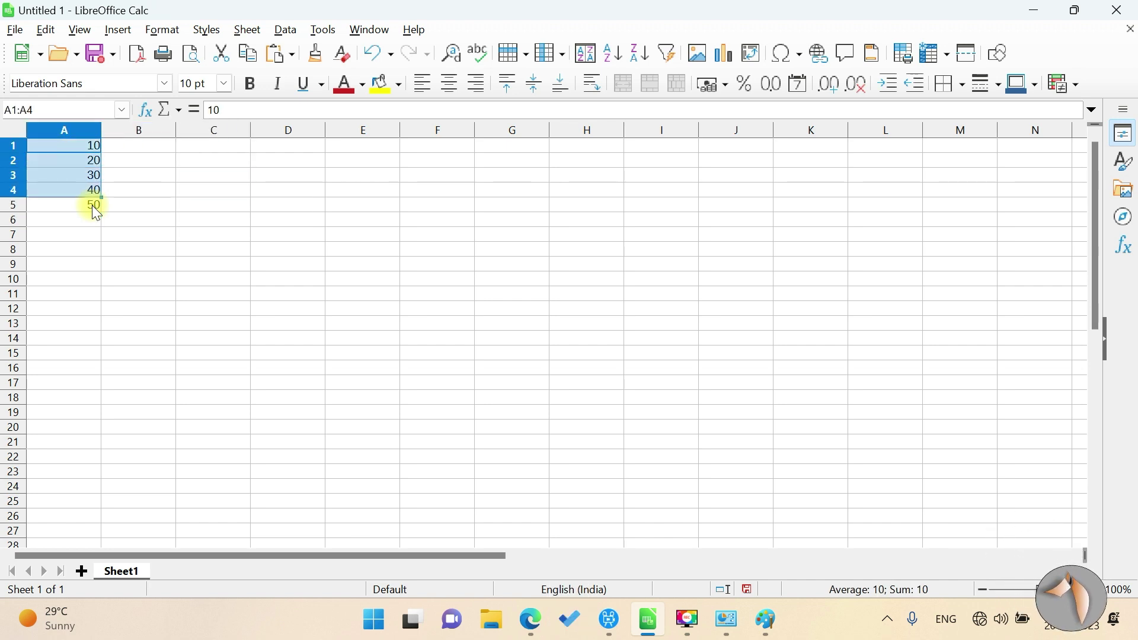
{"action": "key", "text": "shift+Down"}
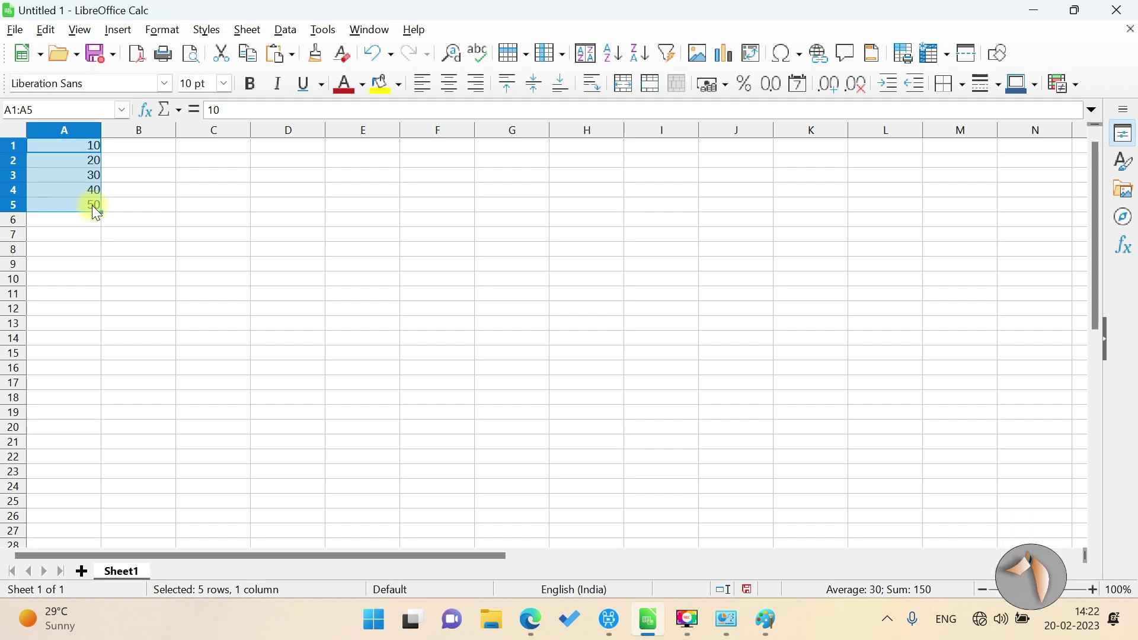
{"action": "left_click_drag", "start_coordinate": [101, 211], "coordinate": [112, 315]}
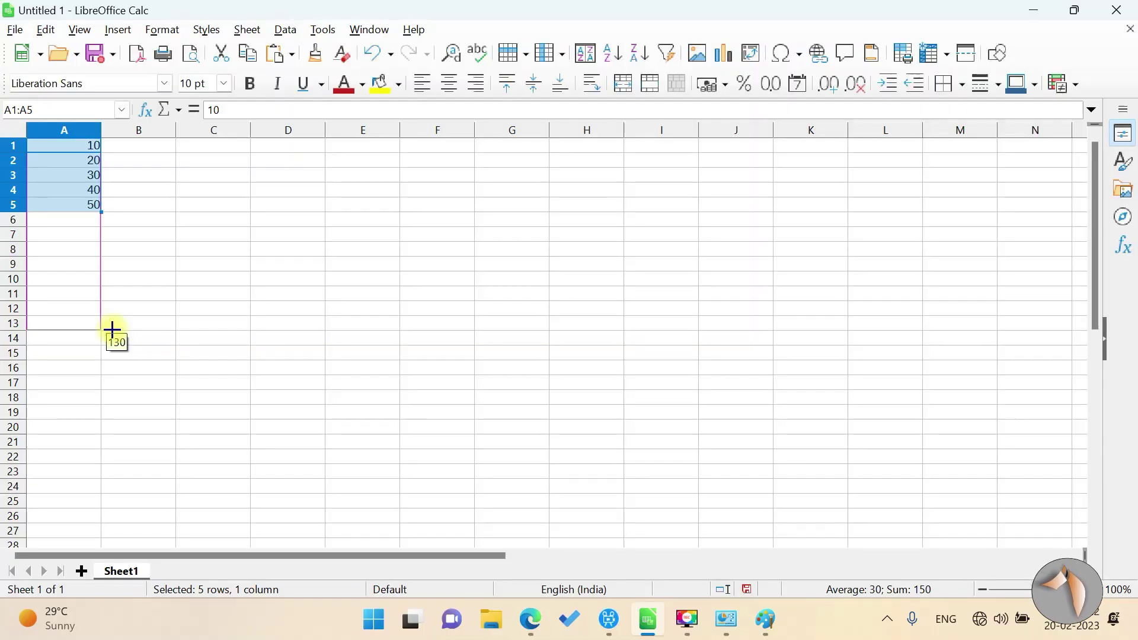
{"action": "left_click_drag", "start_coordinate": [113, 314], "coordinate": [112, 356]}
{"action": "left_click", "coordinate": [142, 249]}
Select cells A2:A10, then move to cell B1
{"action": "left_click", "coordinate": [70, 158]}
{"action": "left_click_drag", "start_coordinate": [70, 157], "coordinate": [76, 262]}
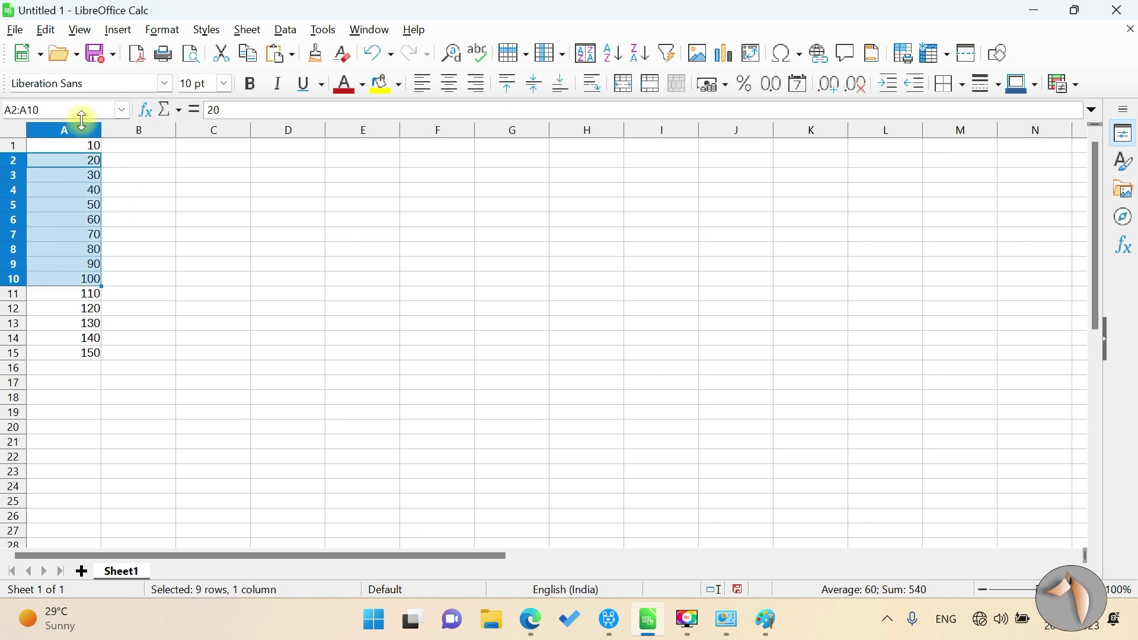
{"action": "left_click", "coordinate": [132, 150]}
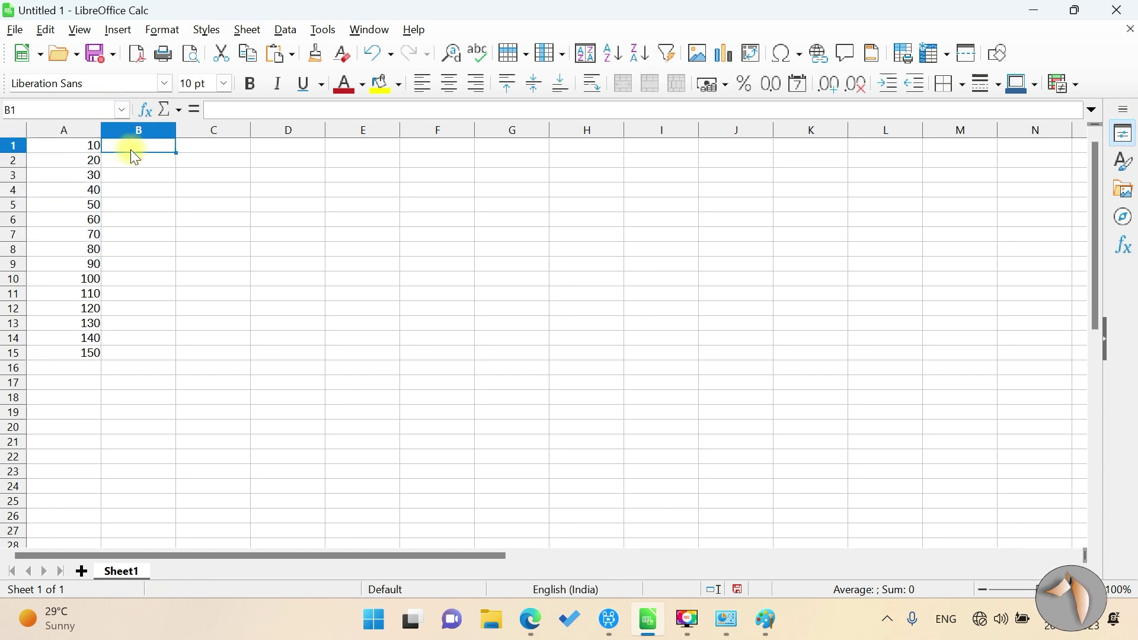
{"action": "type", "text": "1"}
Enter the numbers 1, 2, 3 and 4 in B1:B4
{"action": "key", "text": "Return"}
{"action": "type", "text": "2"}
{"action": "key", "text": "Return"}
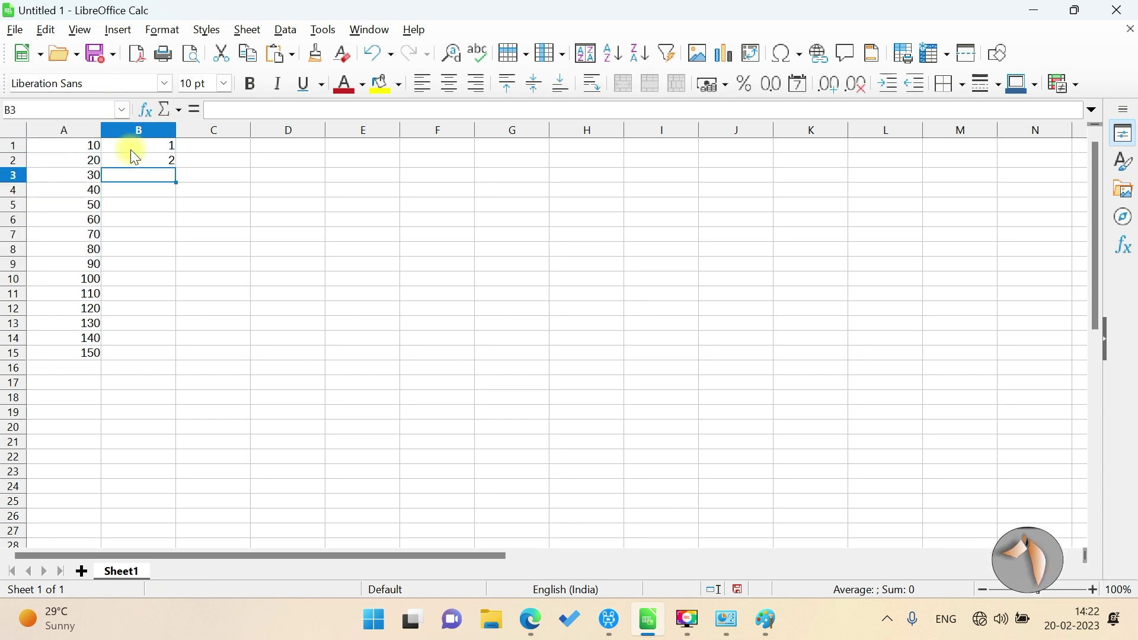
{"action": "type", "text": "3"}
{"action": "key", "text": "Return"}
{"action": "type", "text": "4"}
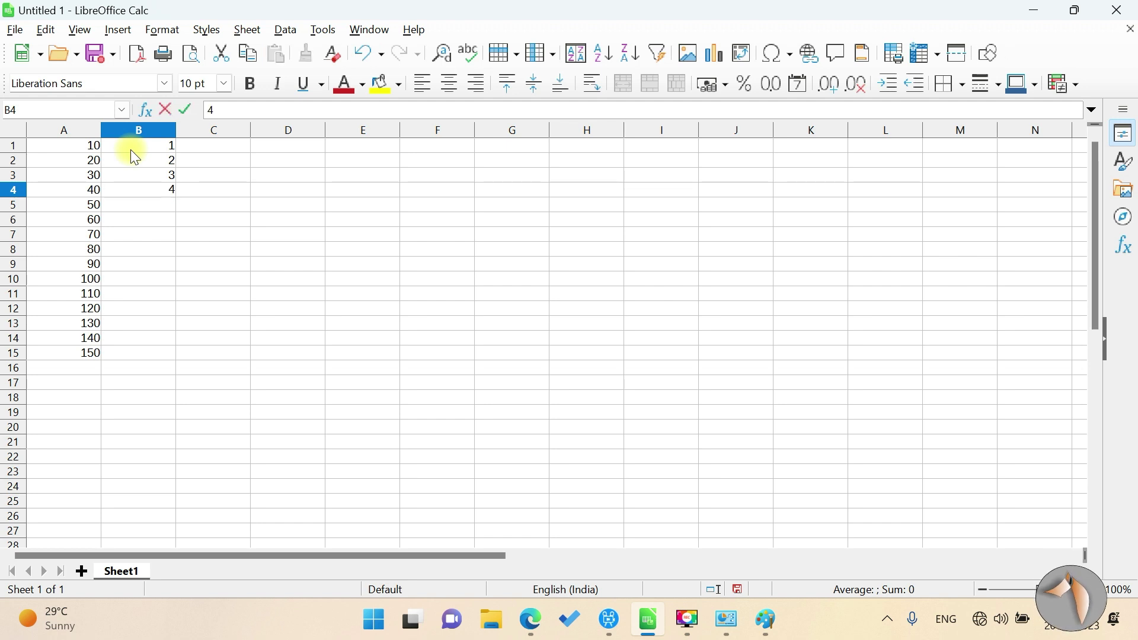
{"action": "key", "text": "Return"}
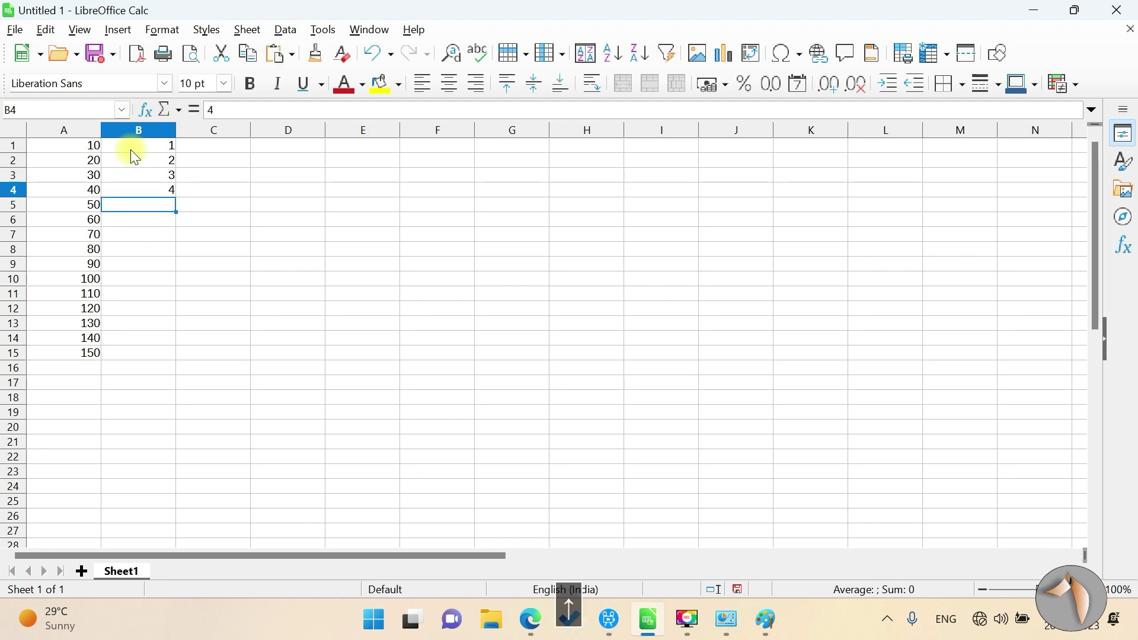
Select B1:B4 and drag the fill handle to continue the numbering down column B
{"action": "key", "text": "Up"}
{"action": "key", "text": "Up"}
{"action": "key", "text": "Up"}
{"action": "key", "text": "Up"}
{"action": "key", "text": "shift+Down"}
{"action": "key", "text": "shift+Down"}
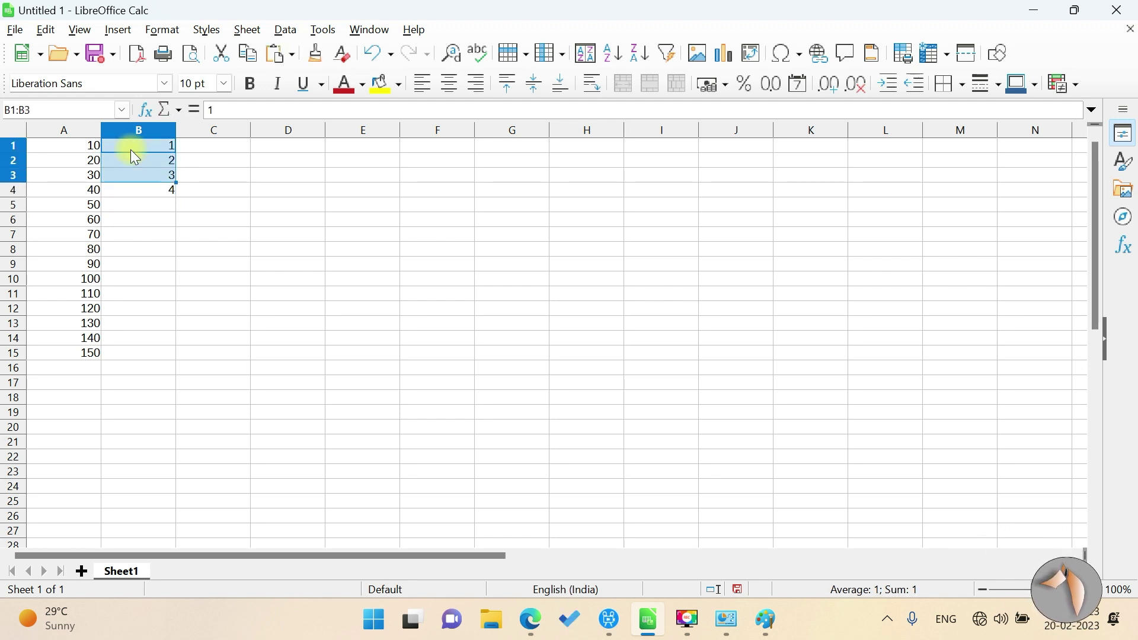
{"action": "key", "text": "shift+Down"}
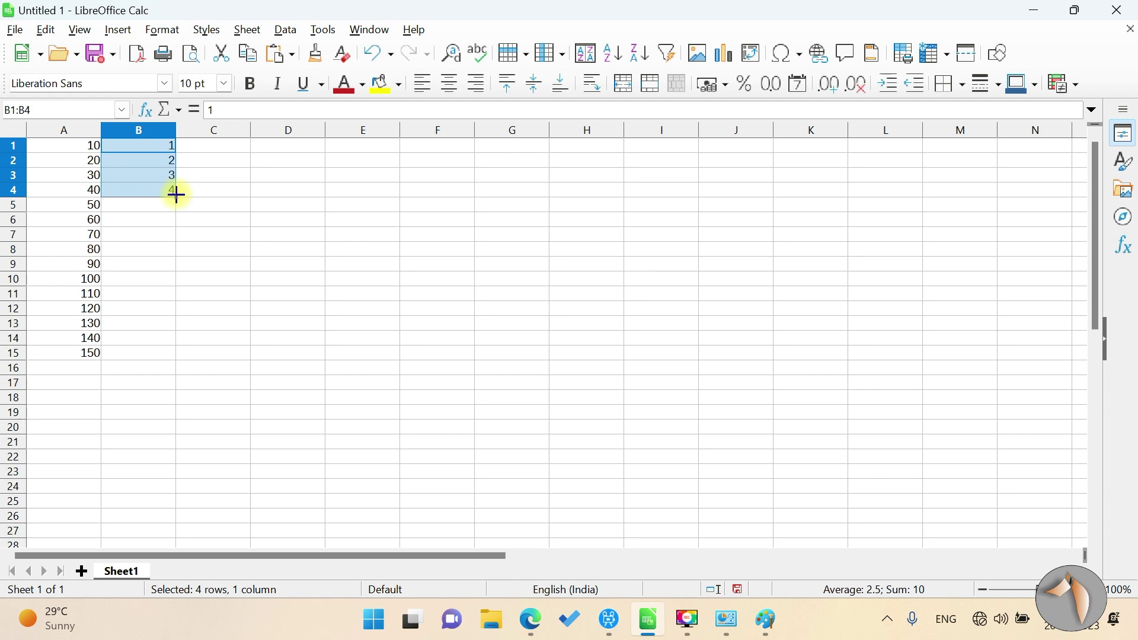
{"action": "left_click_drag", "start_coordinate": [176, 202], "coordinate": [176, 218]}
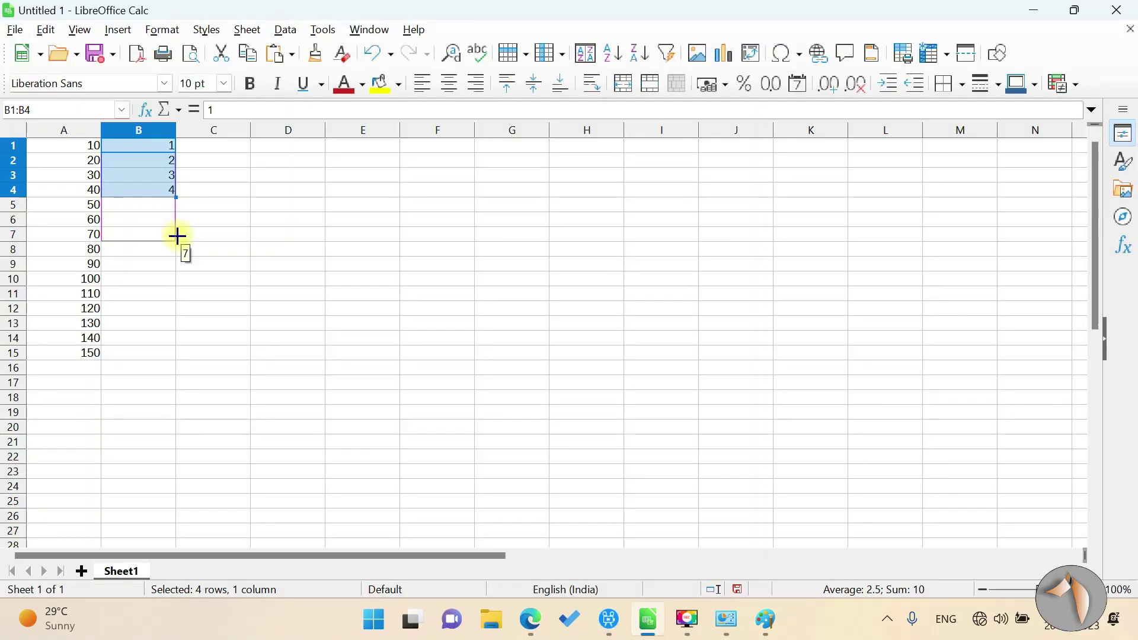
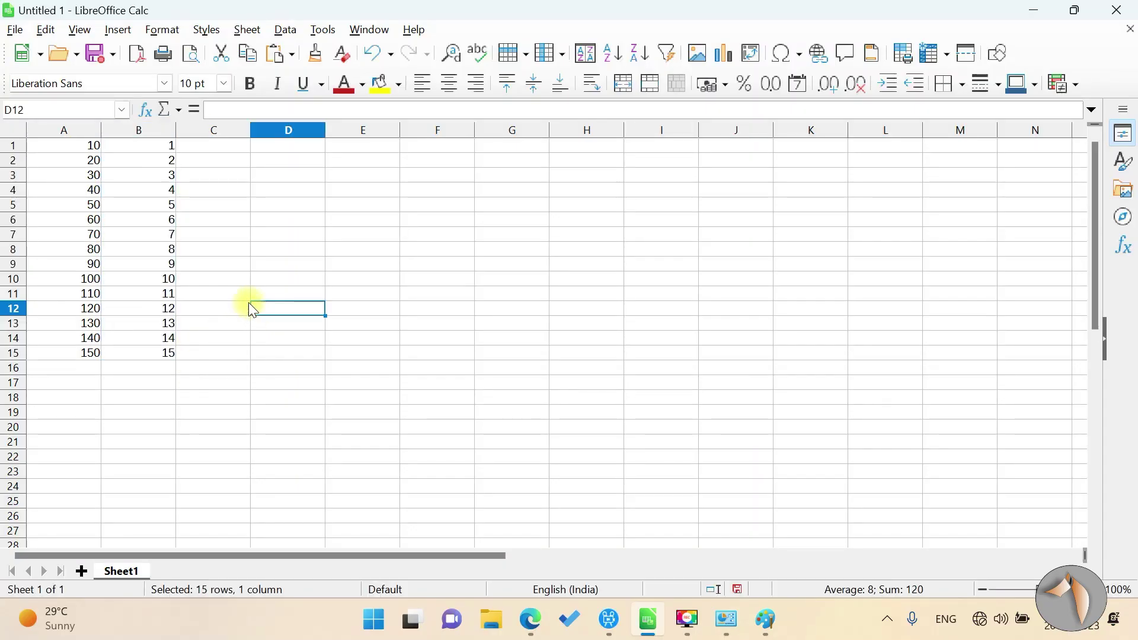
Enter 1 and 2 in C1:C2 and extend the counting series down to row 15
{"action": "left_click", "coordinate": [228, 148]}
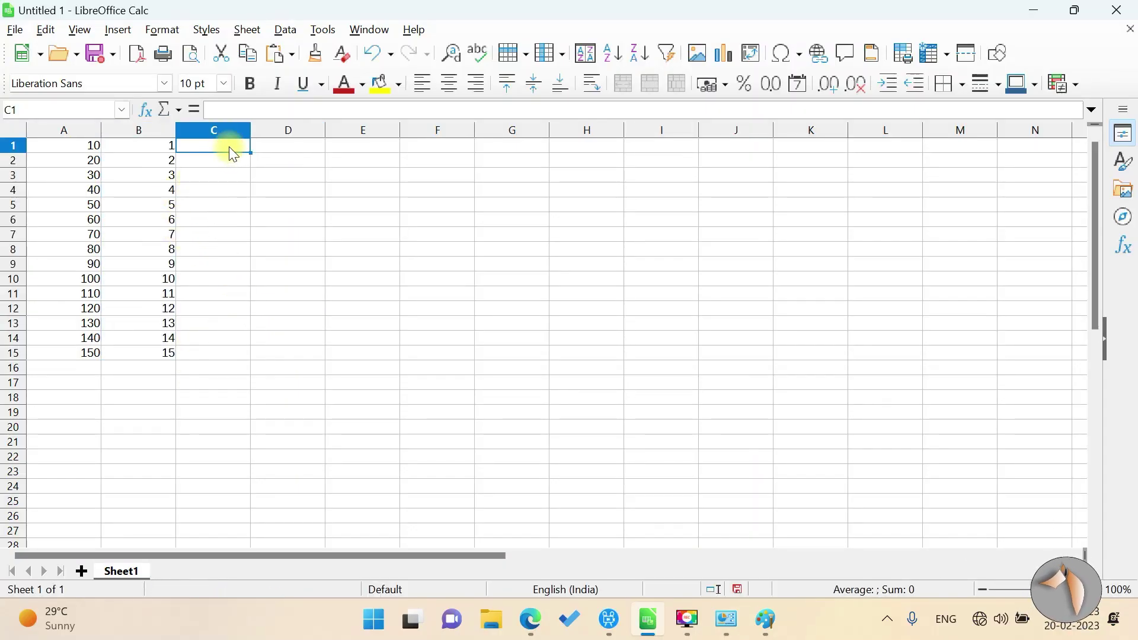
{"action": "type", "text": "1"}
{"action": "key", "text": "Return"}
{"action": "type", "text": "2"}
{"action": "key", "text": "Return"}
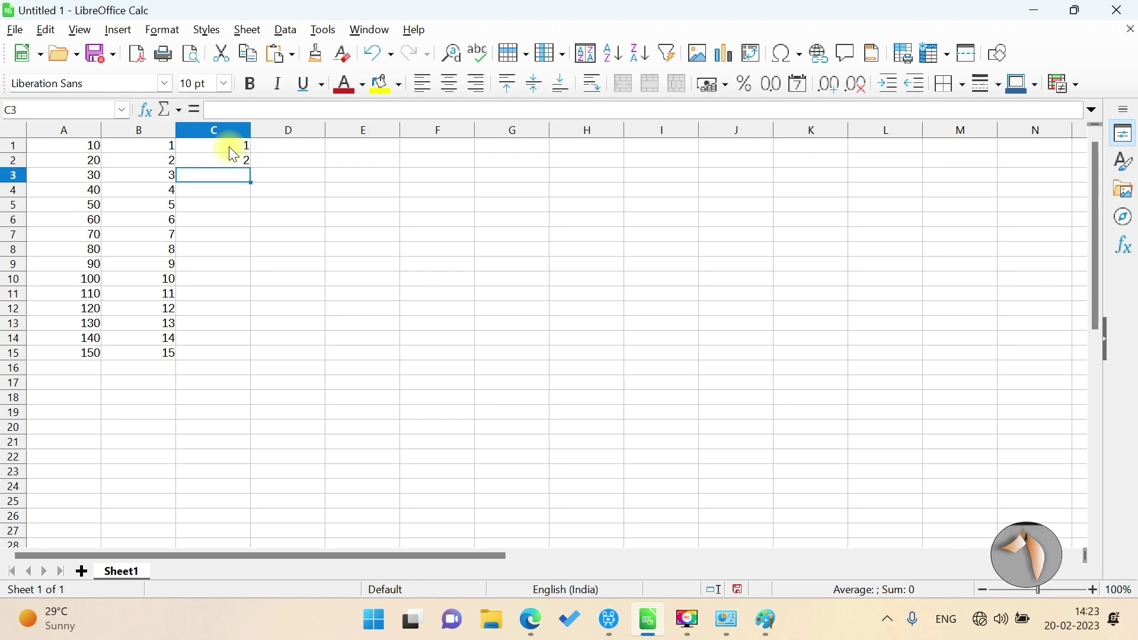
{"action": "key", "text": "Up"}
{"action": "key", "text": "Up"}
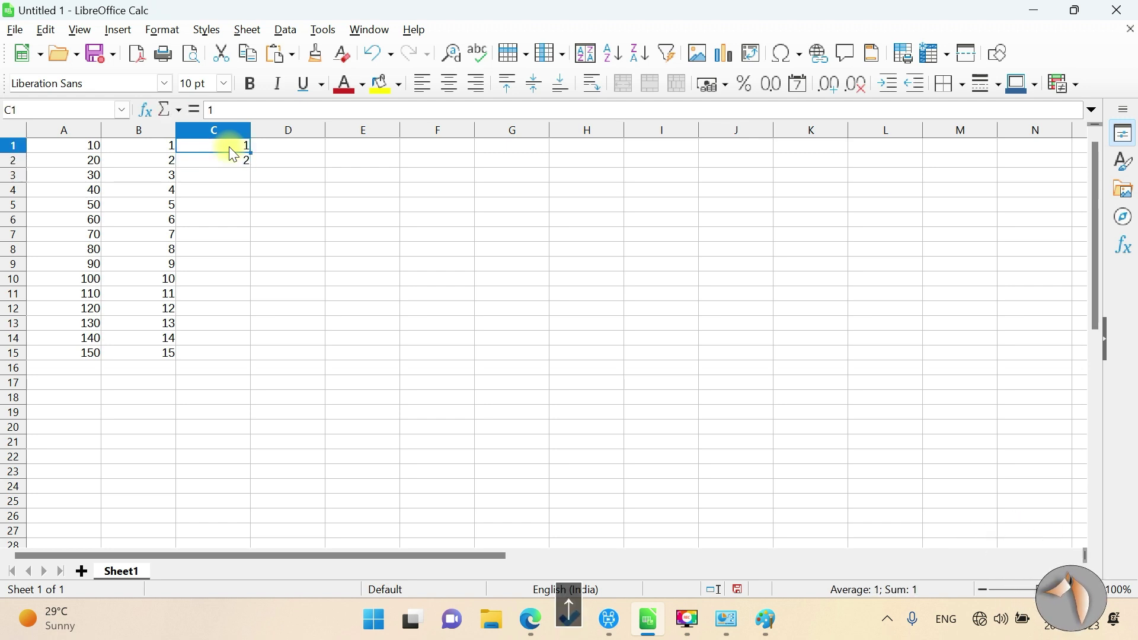
{"action": "key", "text": "shift+Down"}
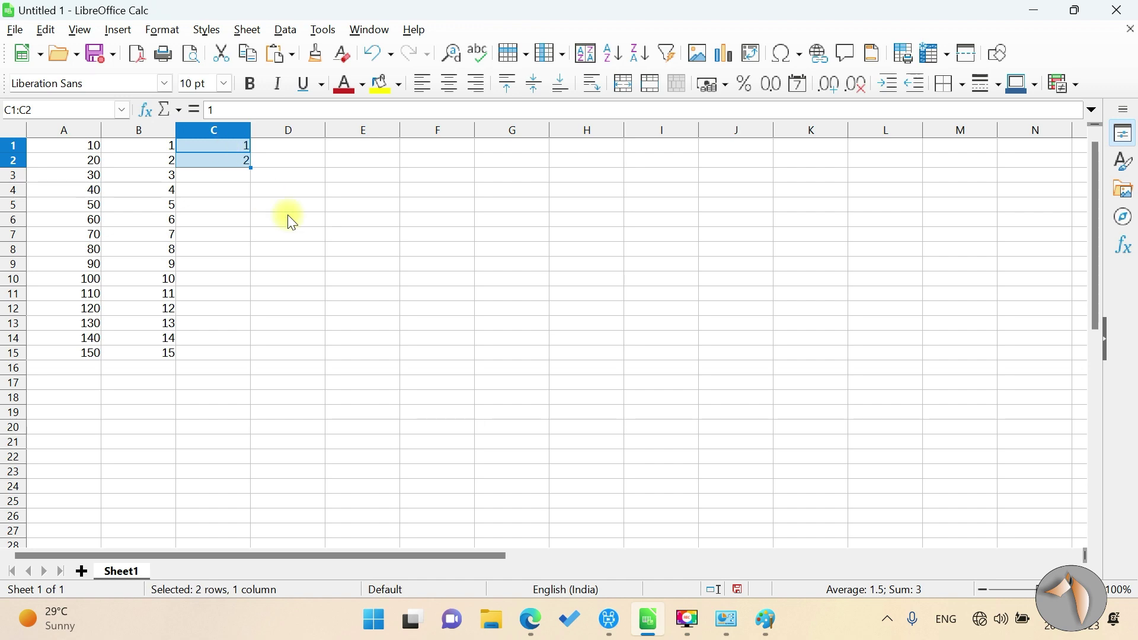
{"action": "left_click_drag", "start_coordinate": [250, 168], "coordinate": [257, 358]}
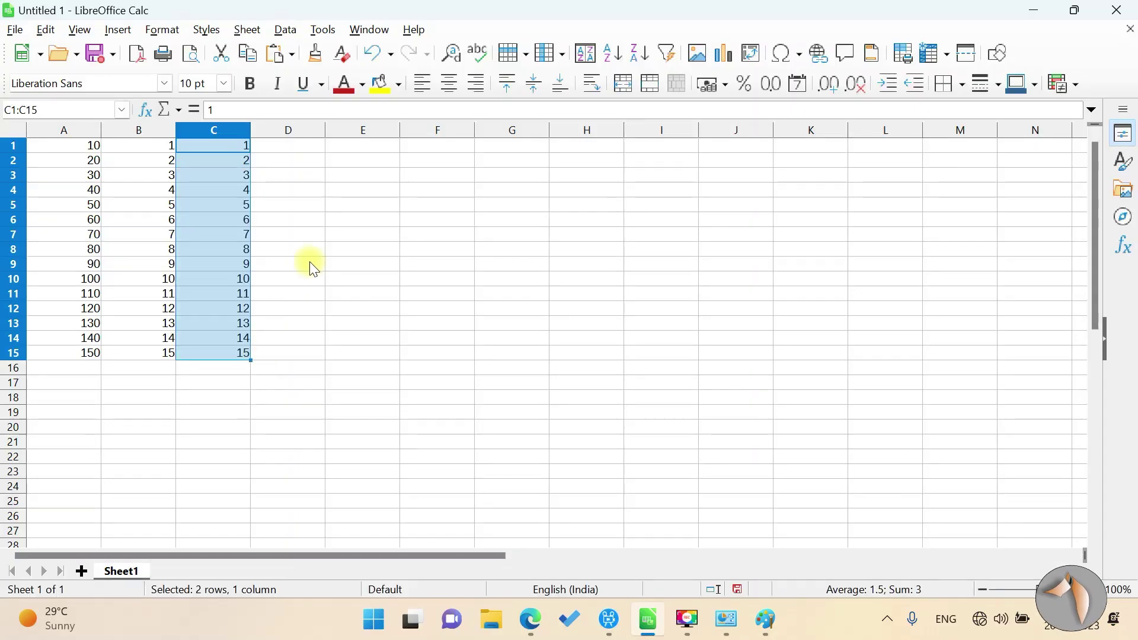
Enter 1 in D1 and copy it down through D15 with Ctrl+D
{"action": "left_click", "coordinate": [285, 161]}
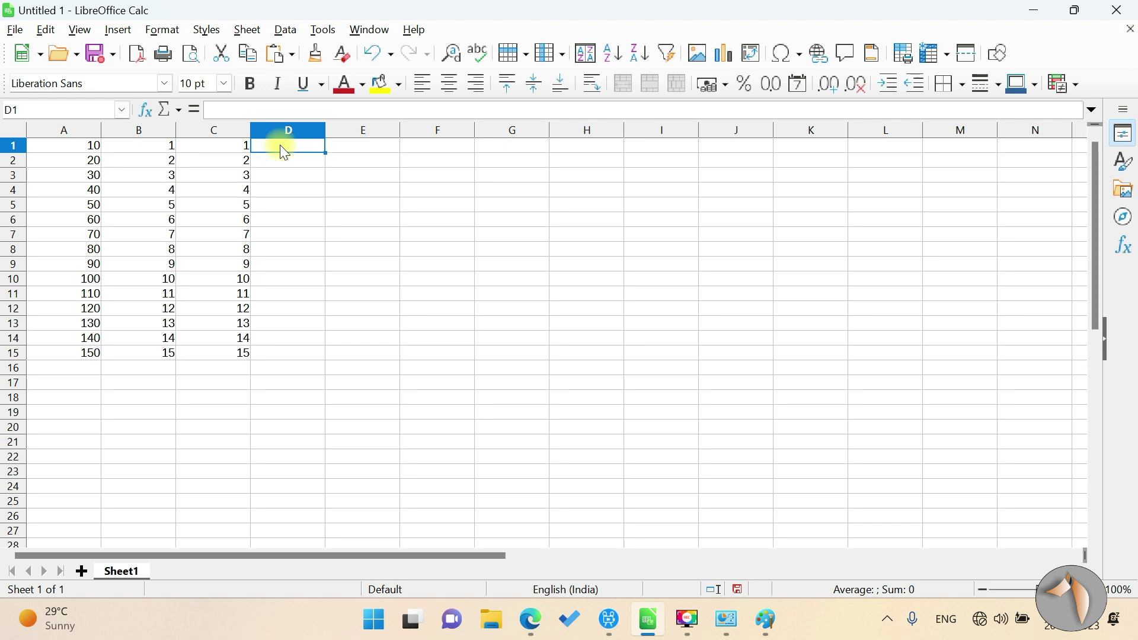
{"action": "type", "text": "1"}
{"action": "key", "text": "Return"}
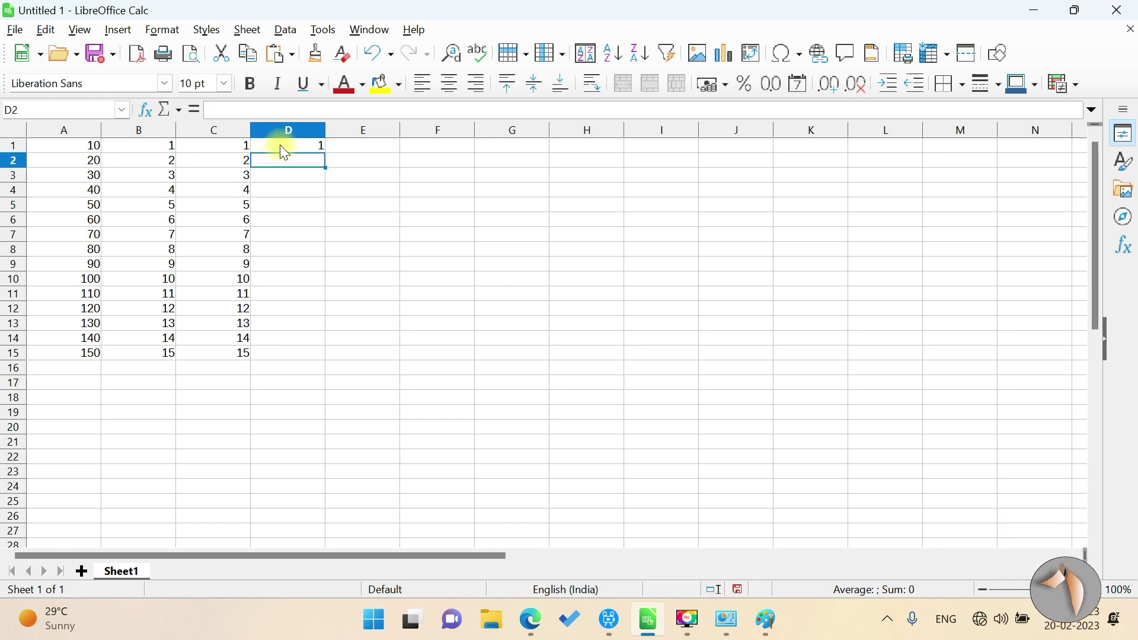
{"action": "key", "text": "Up"}
{"action": "key", "text": "shift+Down"}
{"action": "key", "text": "shift+Down"}
{"action": "key", "text": "shift+Down"}
{"action": "key", "text": "shift+Down"}
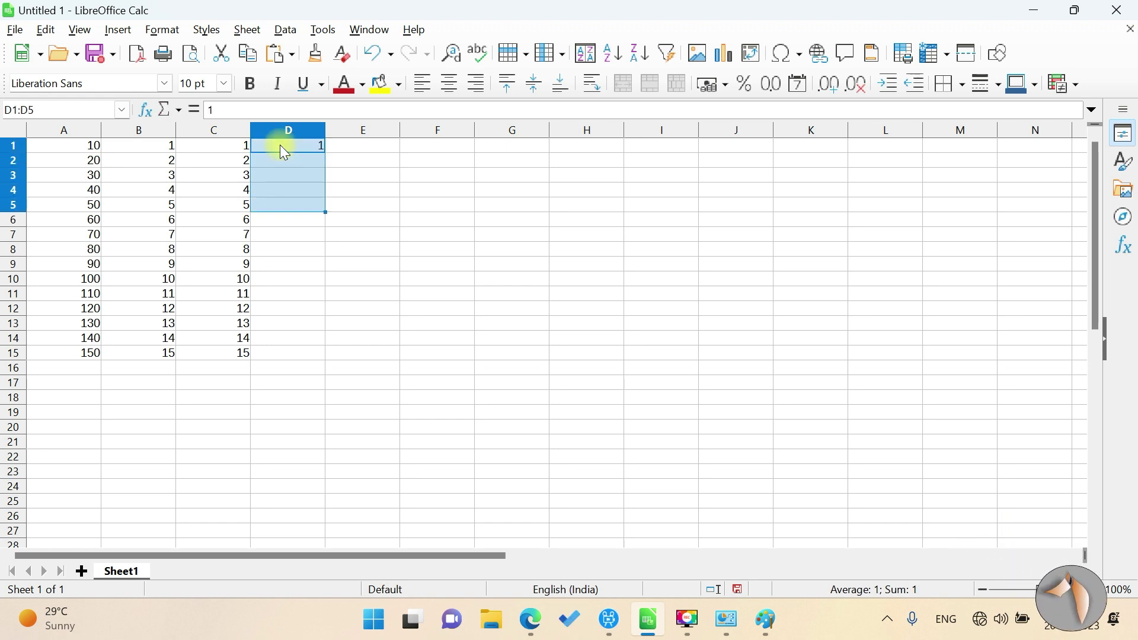
{"action": "key", "text": "shift+Down"}
{"action": "key", "text": "shift+Down"}
{"action": "key", "text": "shift+Down"}
{"action": "key", "text": "shift+Down"}
{"action": "key", "text": "shift+Down"}
{"action": "key", "text": "shift+Down"}
{"action": "key", "text": "shift+Down"}
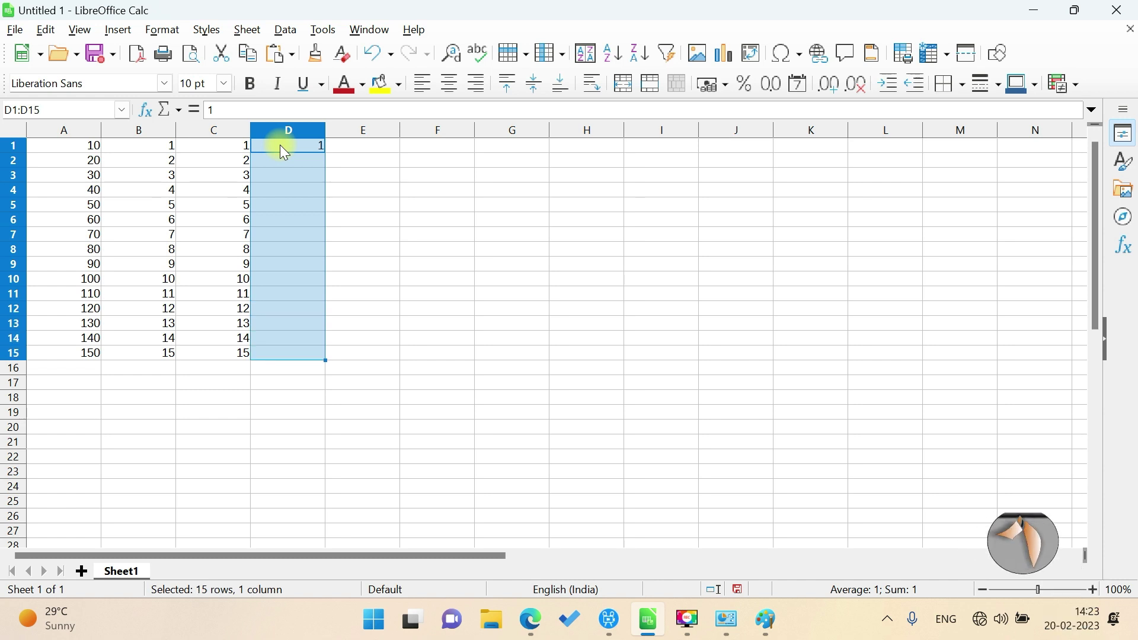
{"action": "key", "text": "ctrl+d"}
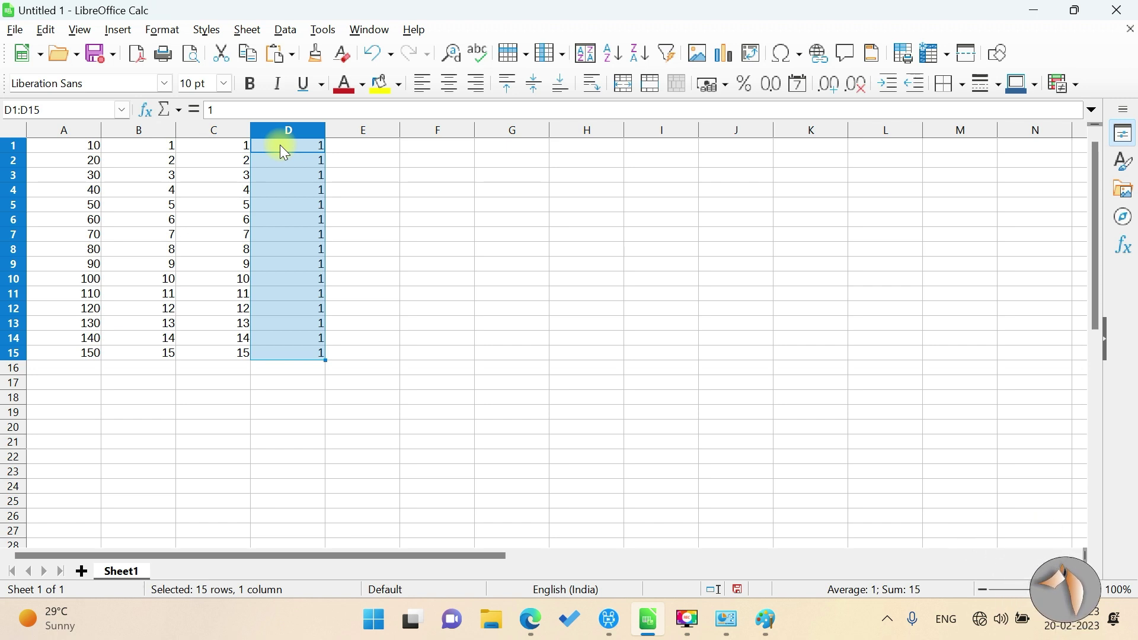
{"action": "key", "text": "Escape"}
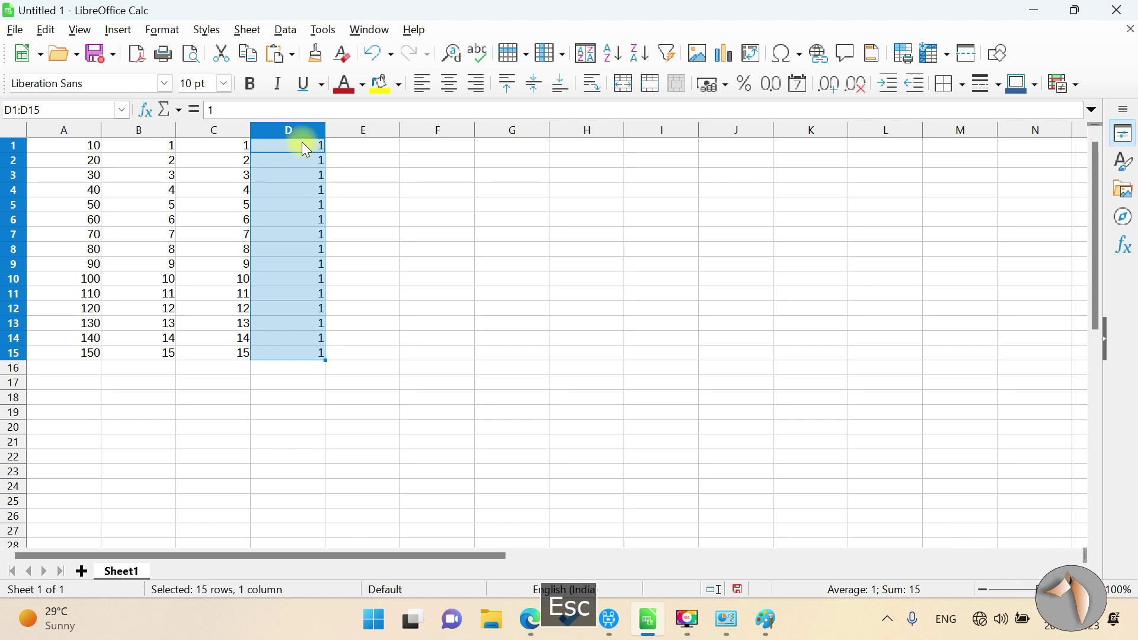
Extend D1 into E1 and fill columns D and E down to row 15 as counting series
{"action": "left_click", "coordinate": [328, 146]}
{"action": "left_click", "coordinate": [301, 149]}
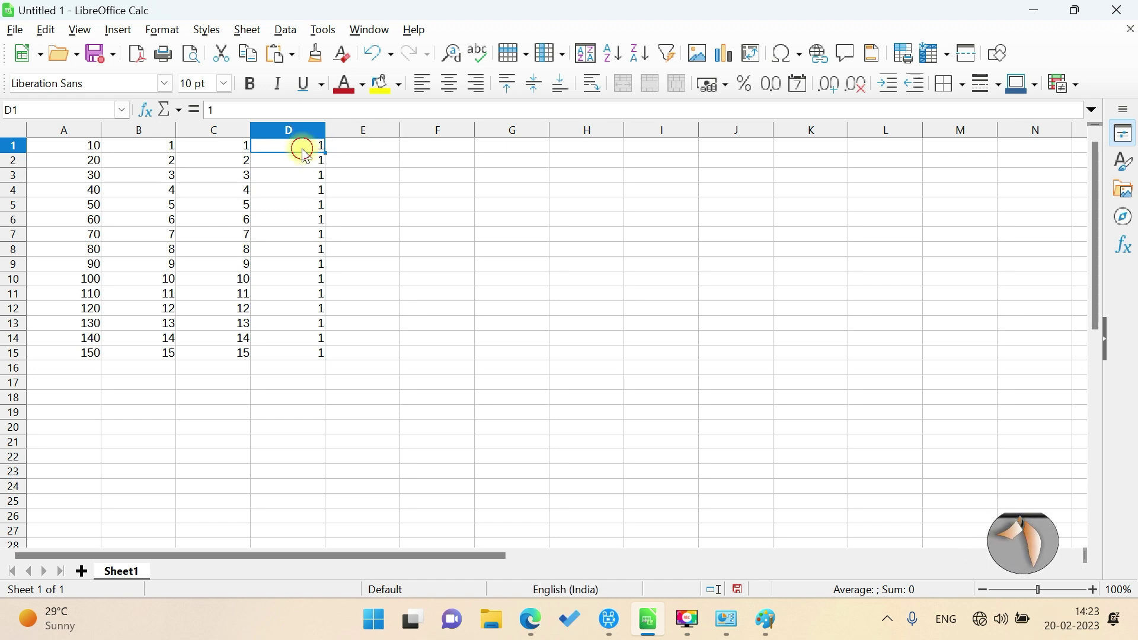
{"action": "left_click_drag", "start_coordinate": [341, 161], "coordinate": [386, 164]}
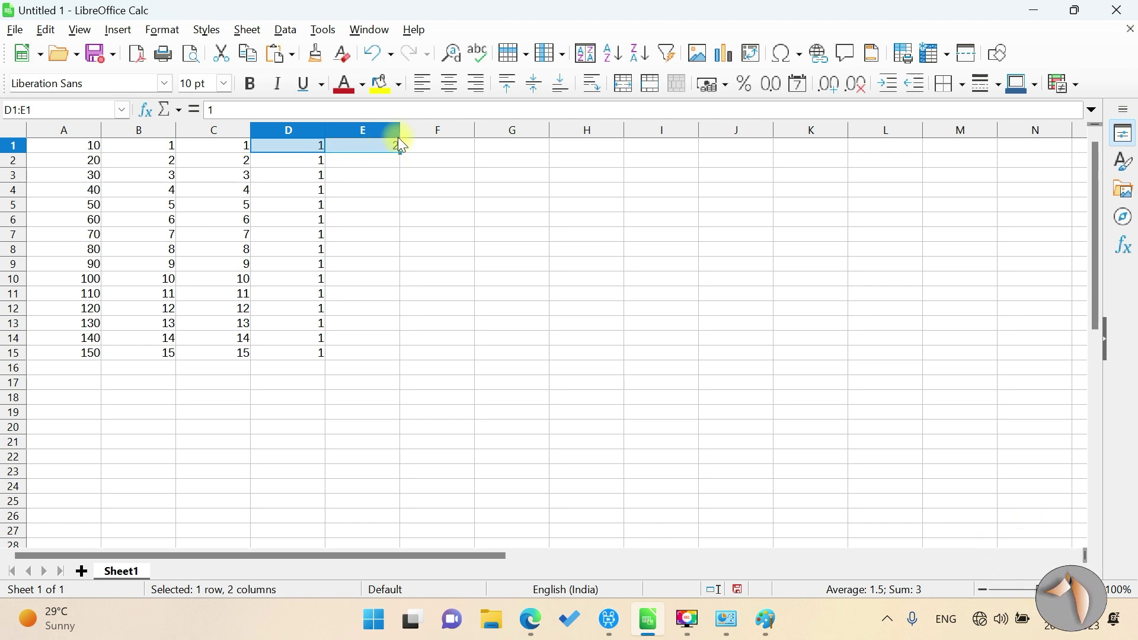
{"action": "left_click_drag", "start_coordinate": [398, 155], "coordinate": [397, 270]}
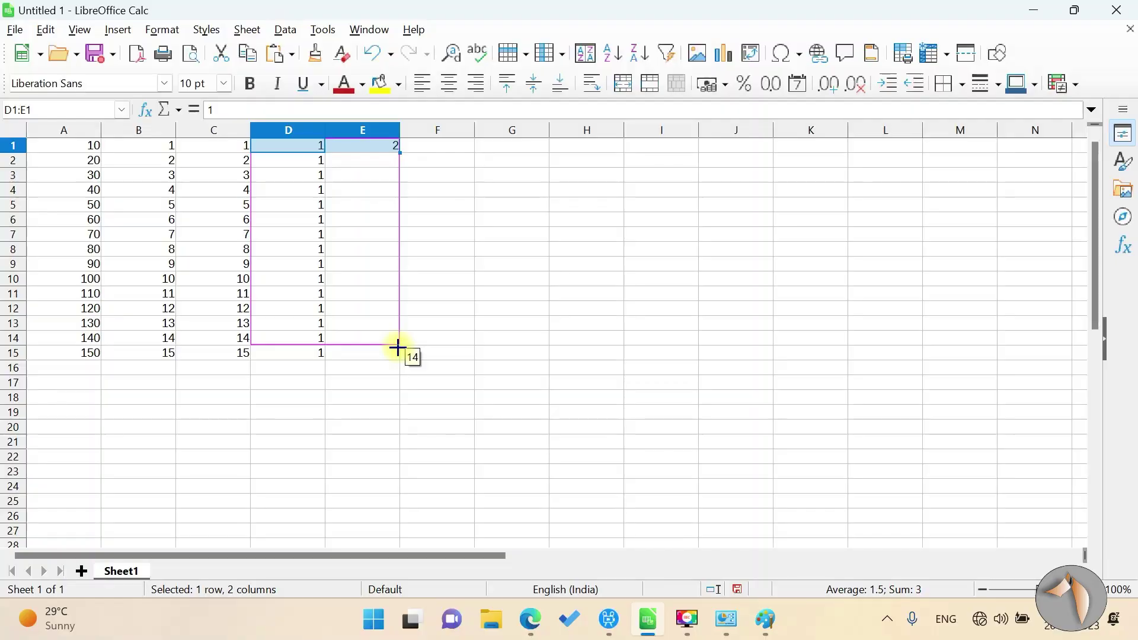
{"action": "left_click_drag", "start_coordinate": [397, 270], "coordinate": [398, 360]}
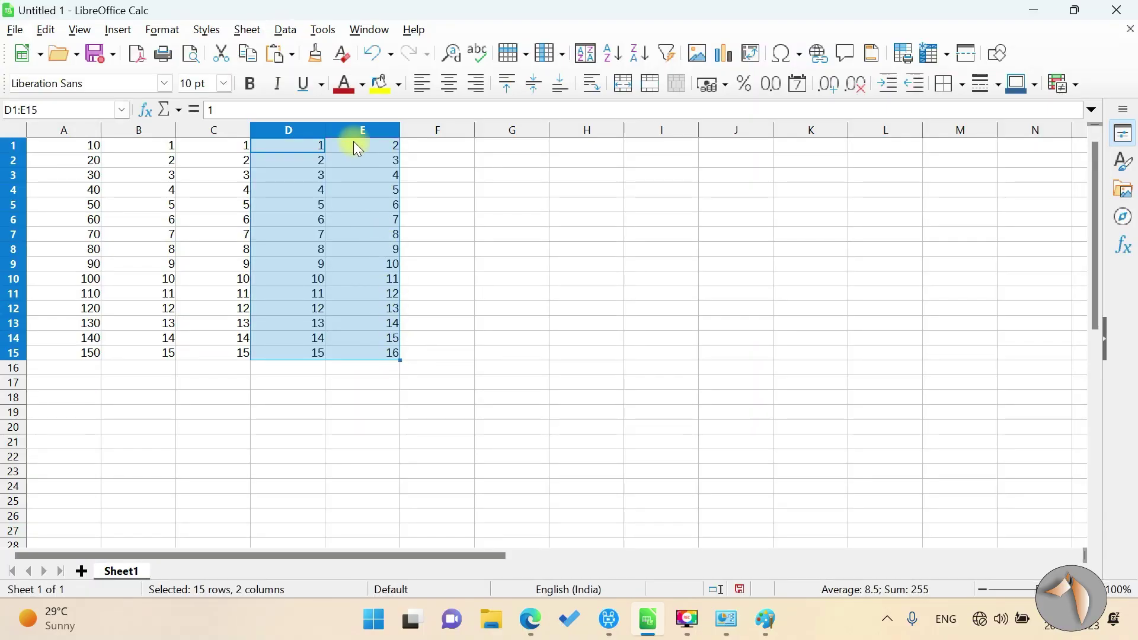
Continue E1's value into F1 as 3, then fill F1:F7 with 3–9
{"action": "left_click", "coordinate": [372, 143]}
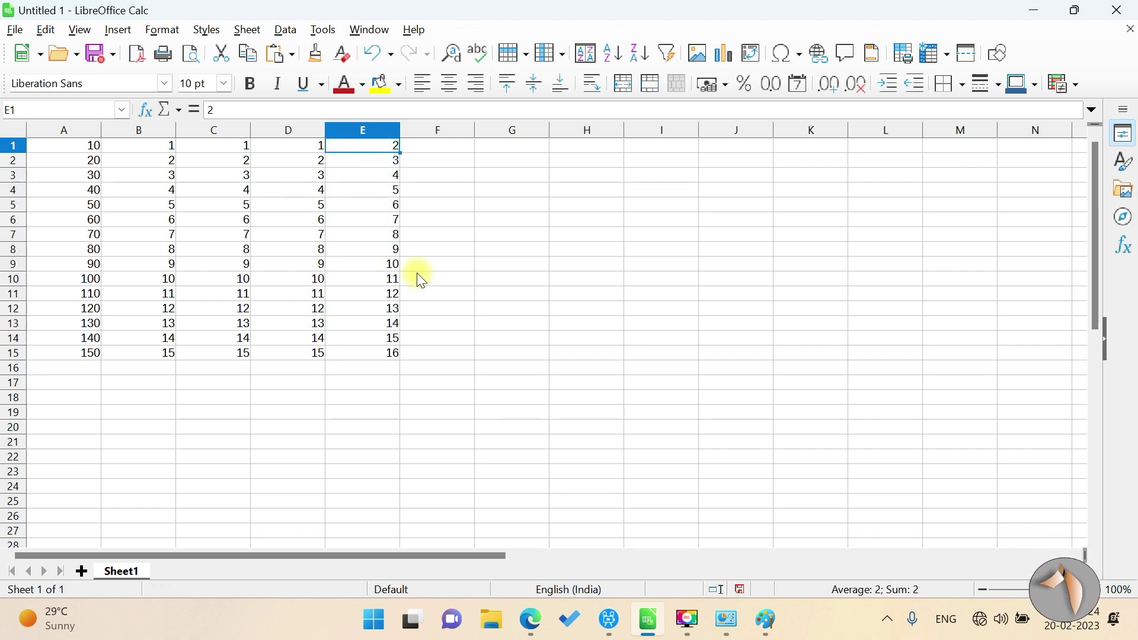
{"action": "left_click_drag", "start_coordinate": [403, 152], "coordinate": [466, 155]}
{"action": "left_click", "coordinate": [464, 165]}
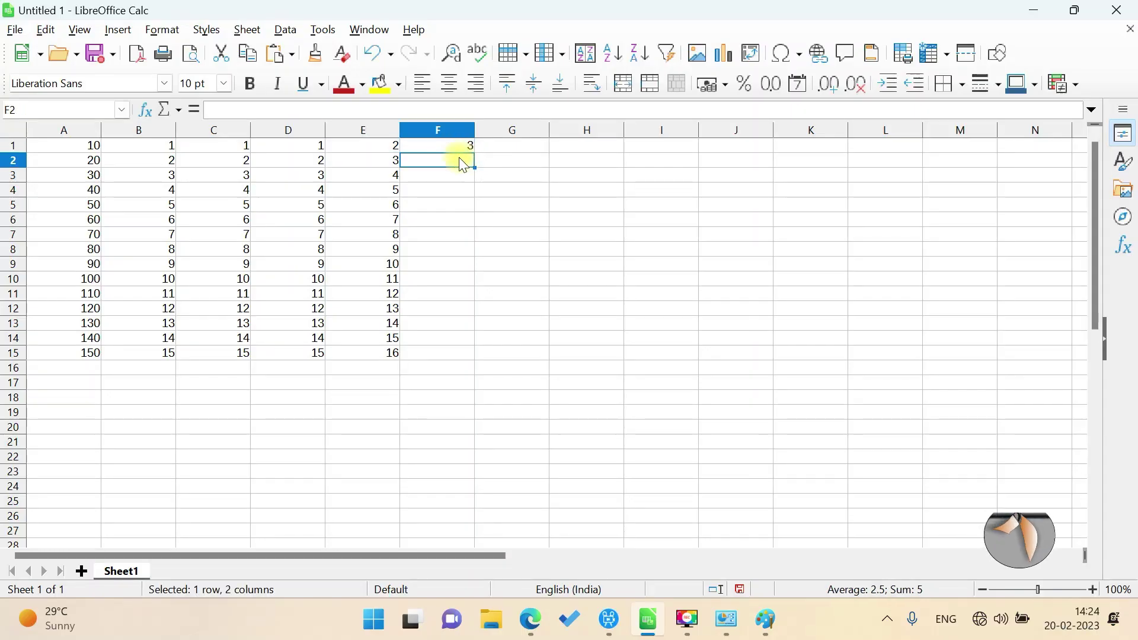
{"action": "left_click", "coordinate": [471, 146]}
{"action": "left_click_drag", "start_coordinate": [474, 152], "coordinate": [470, 249]}
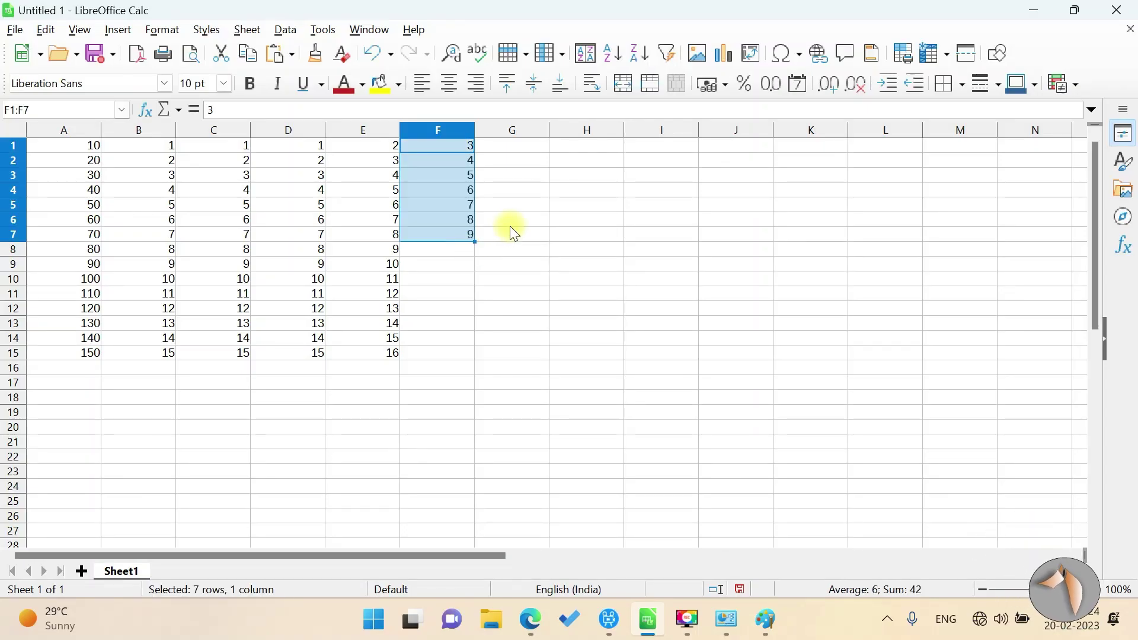
{"action": "key", "text": "Escape"}
{"action": "left_click", "coordinate": [542, 160]}
Delete all contents from F1:F7
{"action": "left_click", "coordinate": [461, 145]}
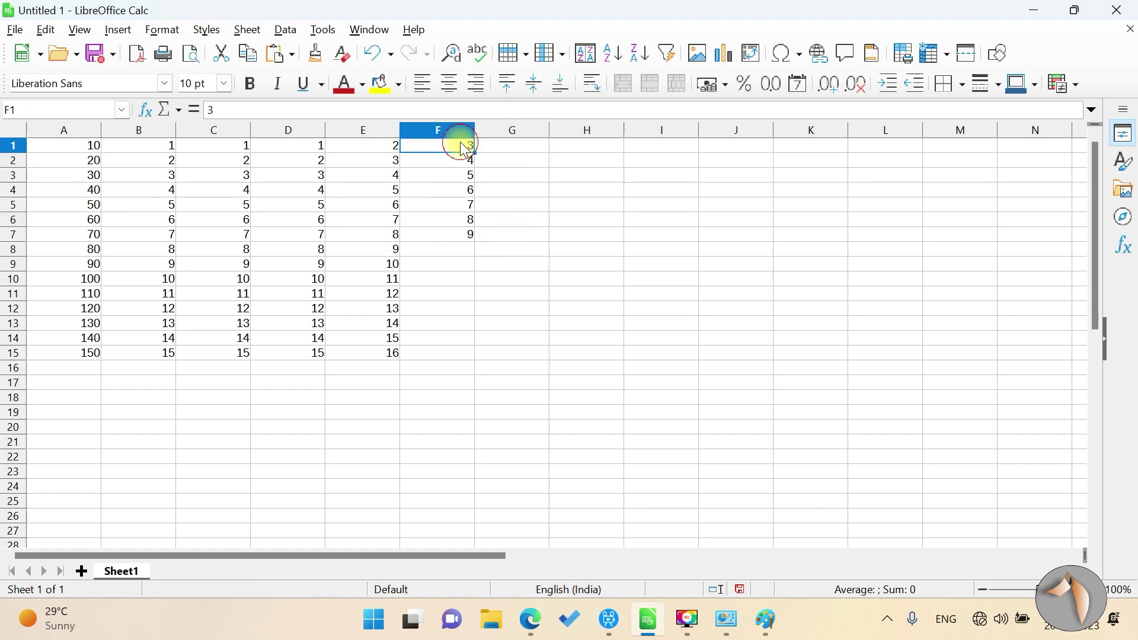
{"action": "key", "text": "shift+Down"}
{"action": "key", "text": "shift+Down"}
{"action": "key", "text": "shift+Down"}
{"action": "key", "text": "shift+Down"}
{"action": "key", "text": "shift+Down"}
{"action": "key", "text": "shift+Down"}
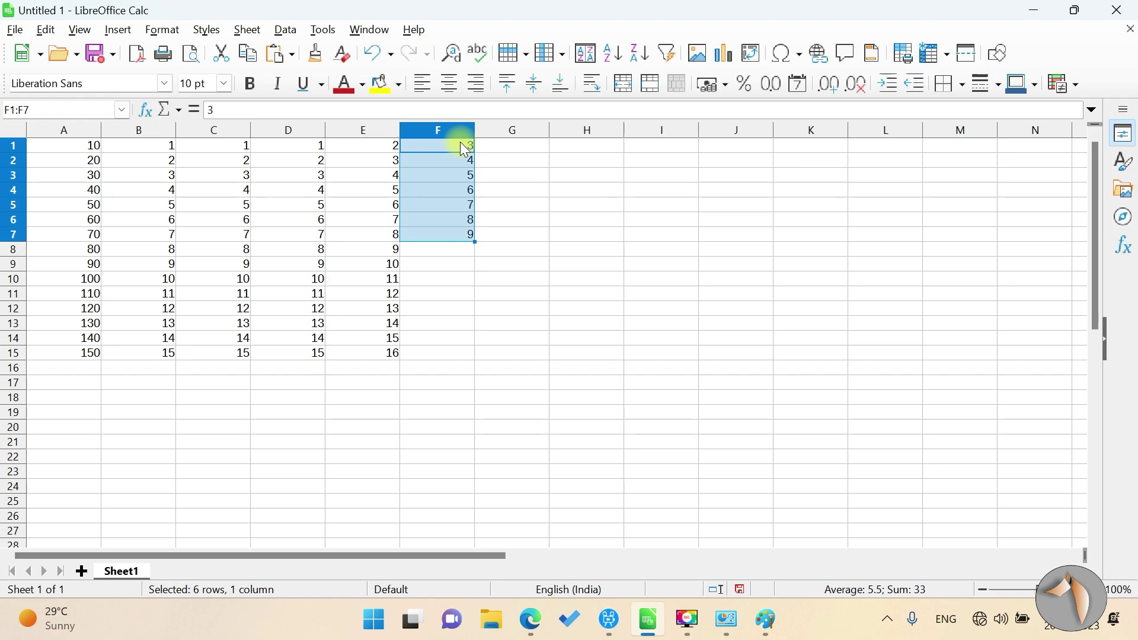
{"action": "key", "text": "BackSpace"}
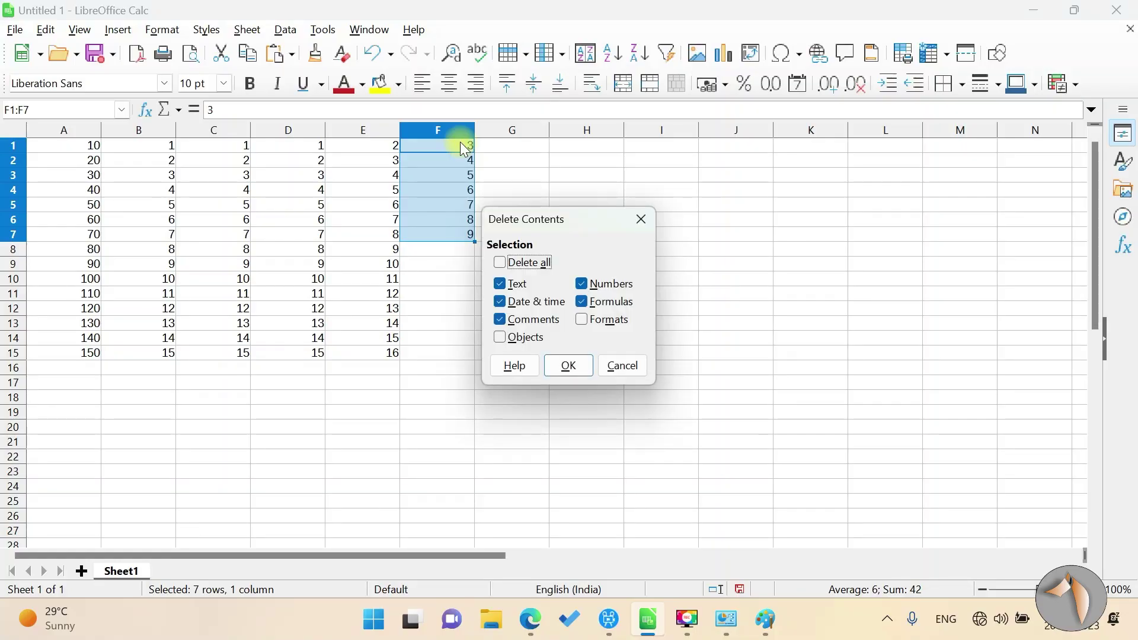
{"action": "key", "text": "space"}
{"action": "key", "text": "Return"}
{"action": "key", "text": "Escape"}
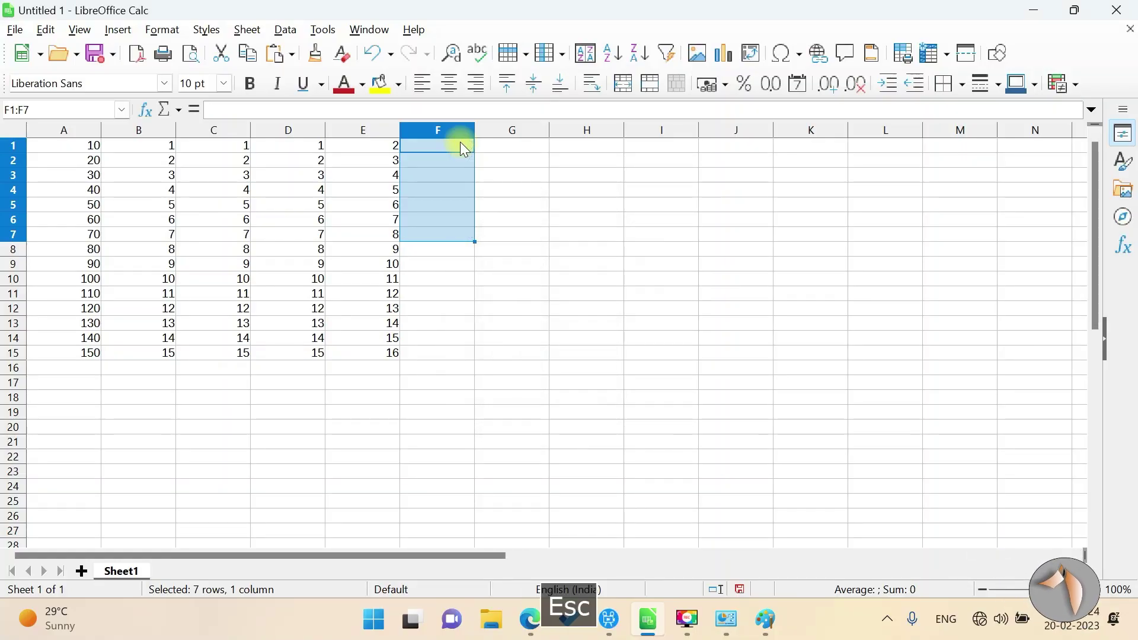
Enter 4 in F1 and extend it down column F as a number series
{"action": "key", "text": "Right"}
{"action": "key", "text": "Left"}
{"action": "type", "text": "4"}
{"action": "key", "text": "Return"}
{"action": "key", "text": "Up"}
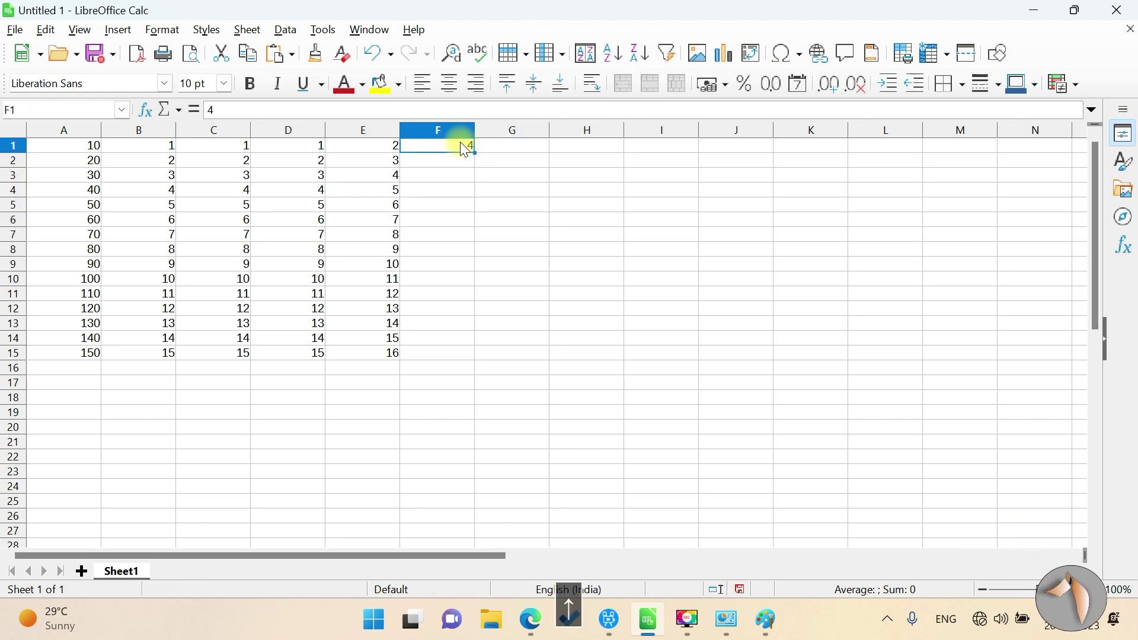
{"action": "left_click_drag", "start_coordinate": [474, 152], "coordinate": [479, 357]}
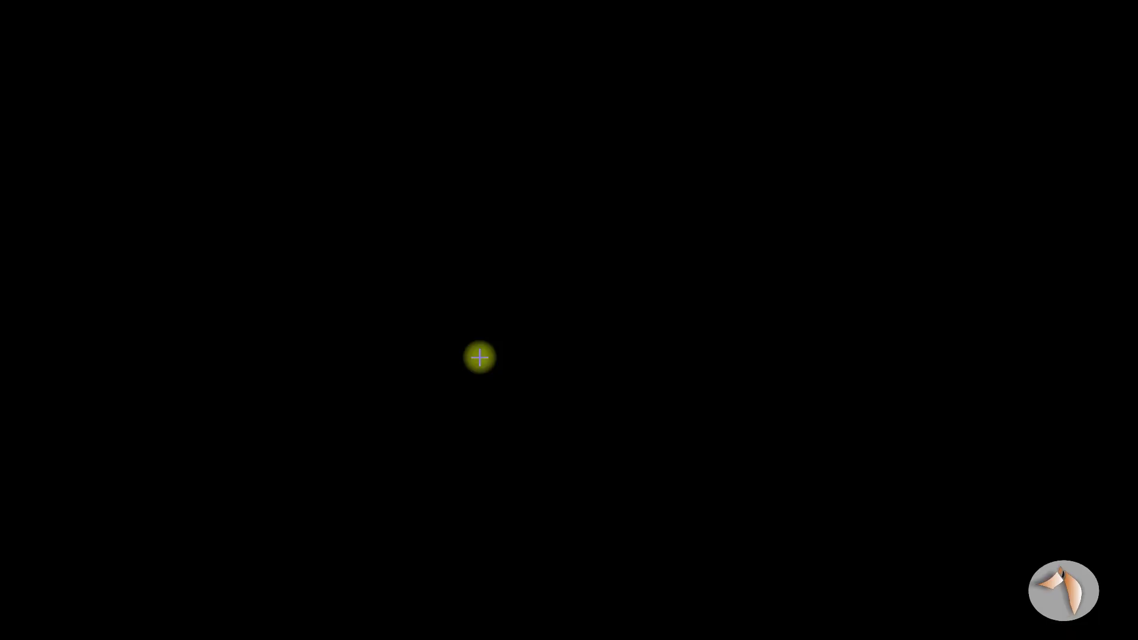
{"action": "key", "text": "Escape"}
{"action": "left_click", "coordinate": [529, 173]}
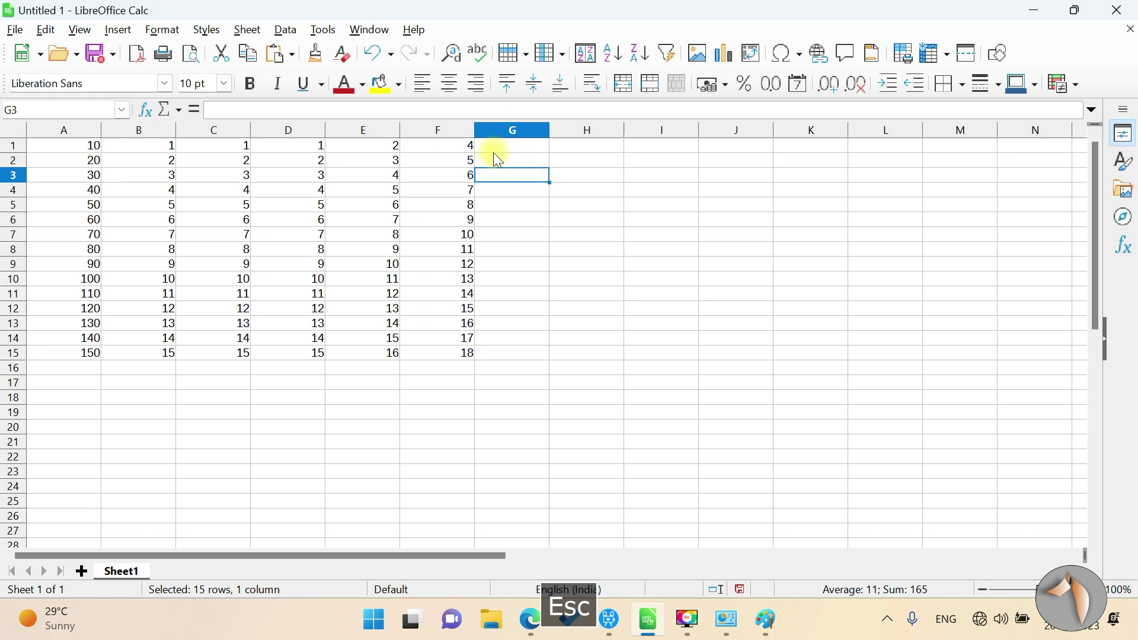
Clear the number series from F1:F15
{"action": "left_click", "coordinate": [467, 151]}
{"action": "key", "text": "shift+Down"}
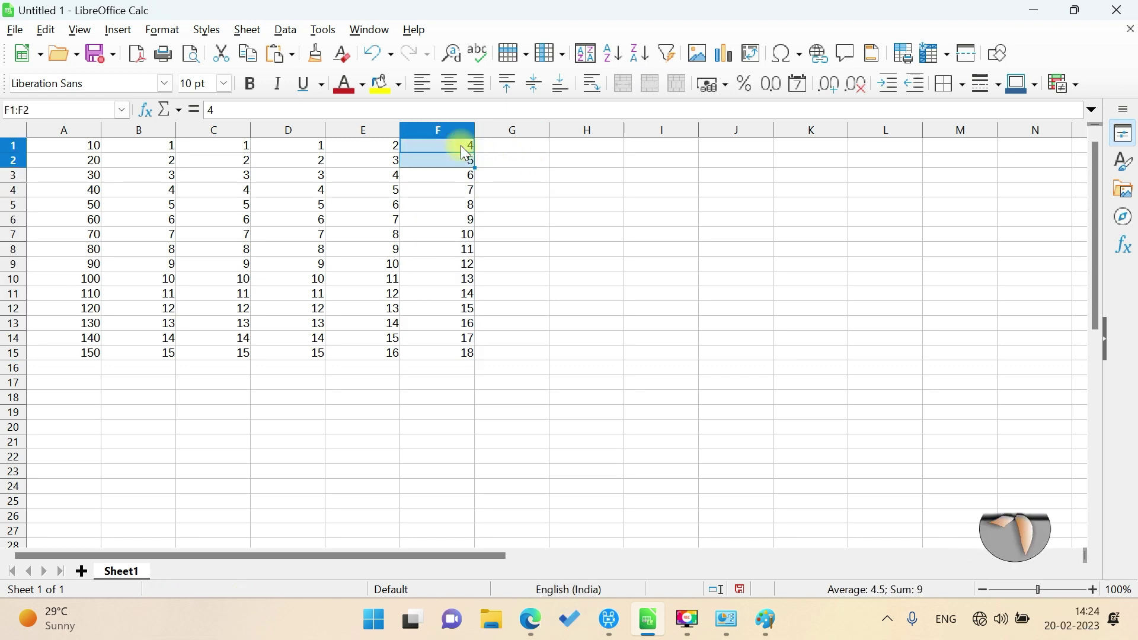
{"action": "key", "text": "shift+Down"}
{"action": "key", "text": "shift+Down"}
{"action": "key", "text": "shift+Down"}
{"action": "key", "text": "shift+Down"}
{"action": "key", "text": "shift+Down"}
{"action": "key", "text": "shift+Down"}
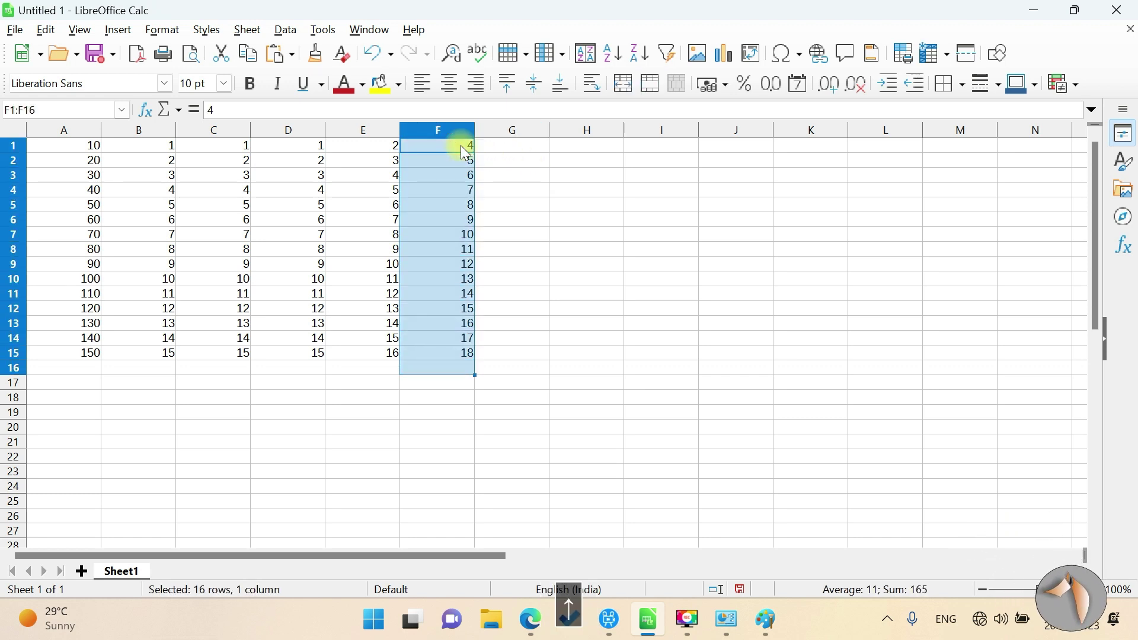
{"action": "key", "text": "shift+Up"}
{"action": "key", "text": "BackSpace"}
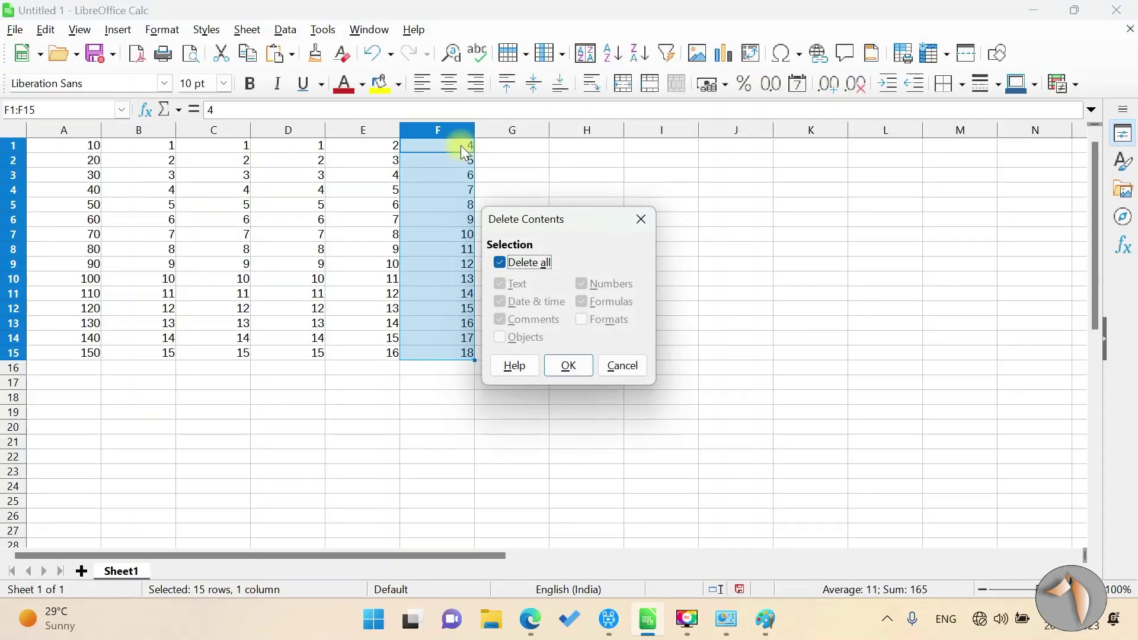
{"action": "key", "text": "Return"}
{"action": "key", "text": "Escape"}
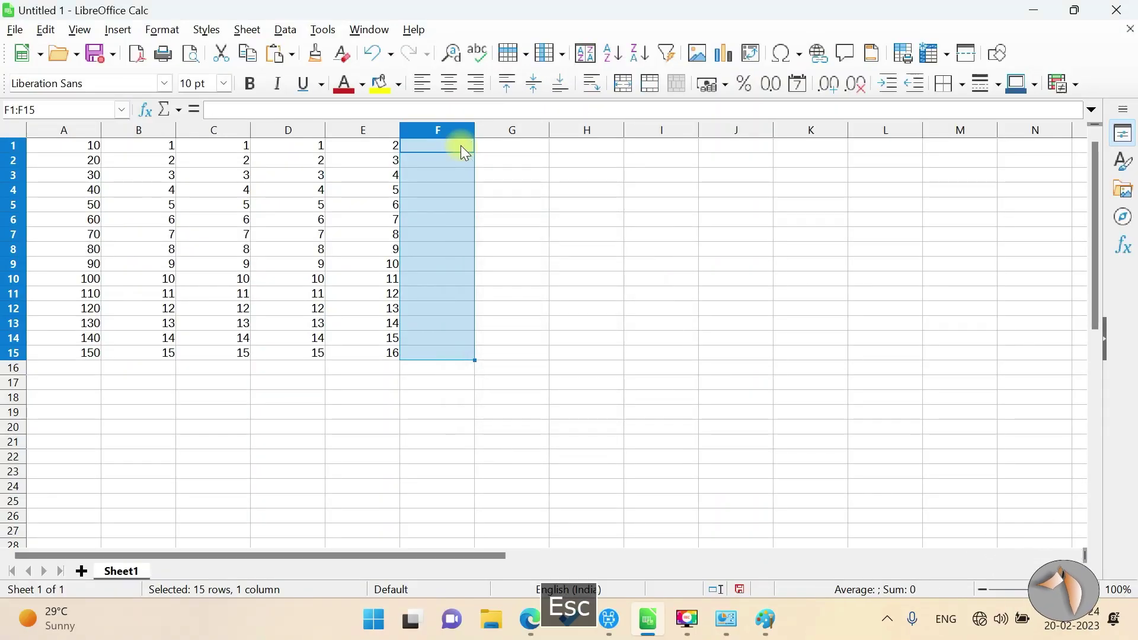
{"action": "left_click", "coordinate": [506, 189]}
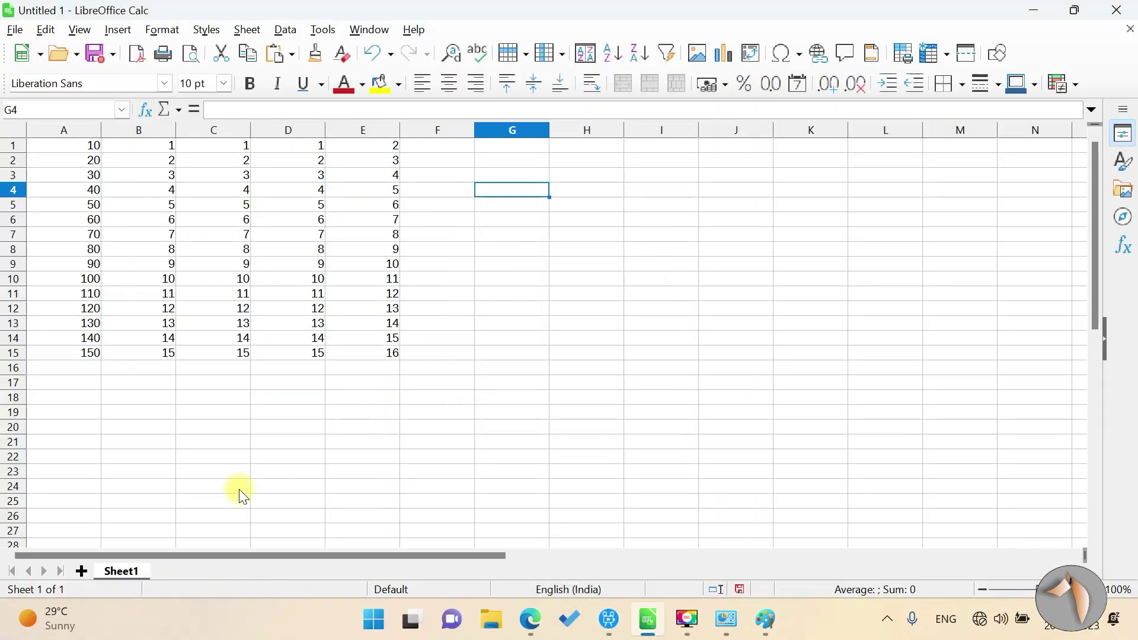
Auto-fill 4 through 8 into B22:B26, then clear those cells again
{"action": "left_click", "coordinate": [121, 457]}
{"action": "type", "text": "4"}
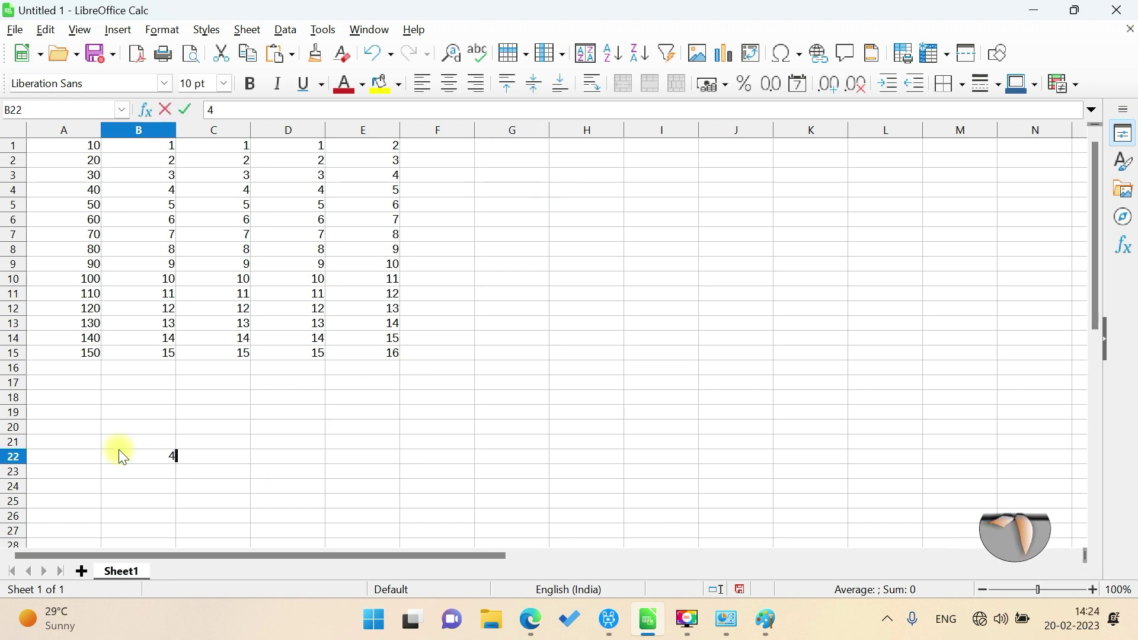
{"action": "key", "text": "Return"}
{"action": "key", "text": "Up"}
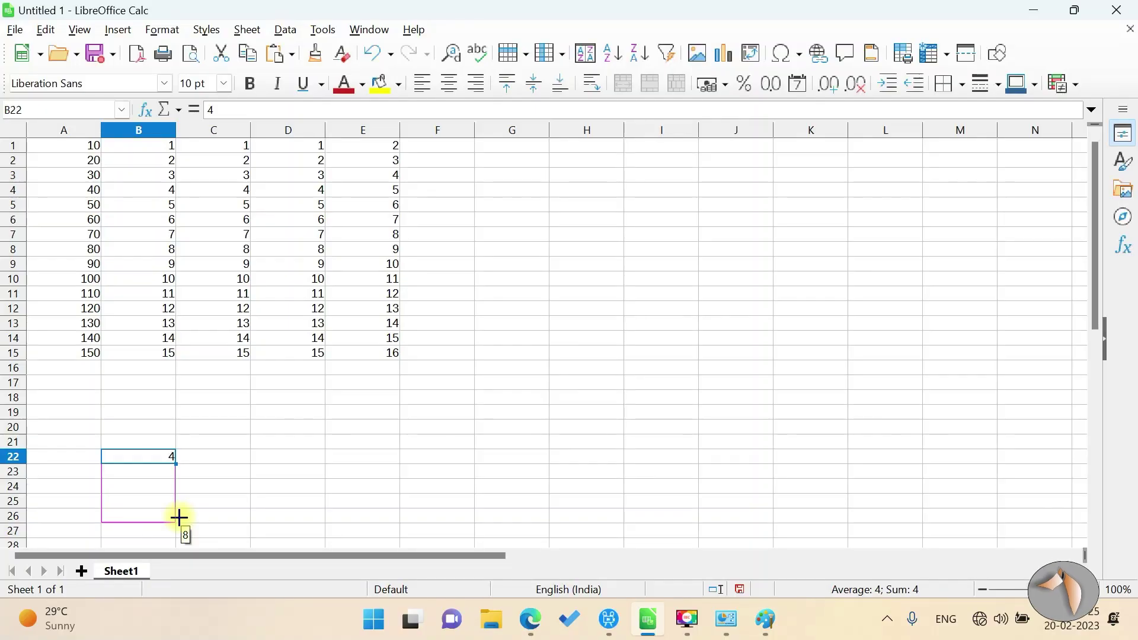
{"action": "left_click_drag", "start_coordinate": [176, 464], "coordinate": [178, 518]}
{"action": "key", "text": "BackSpace"}
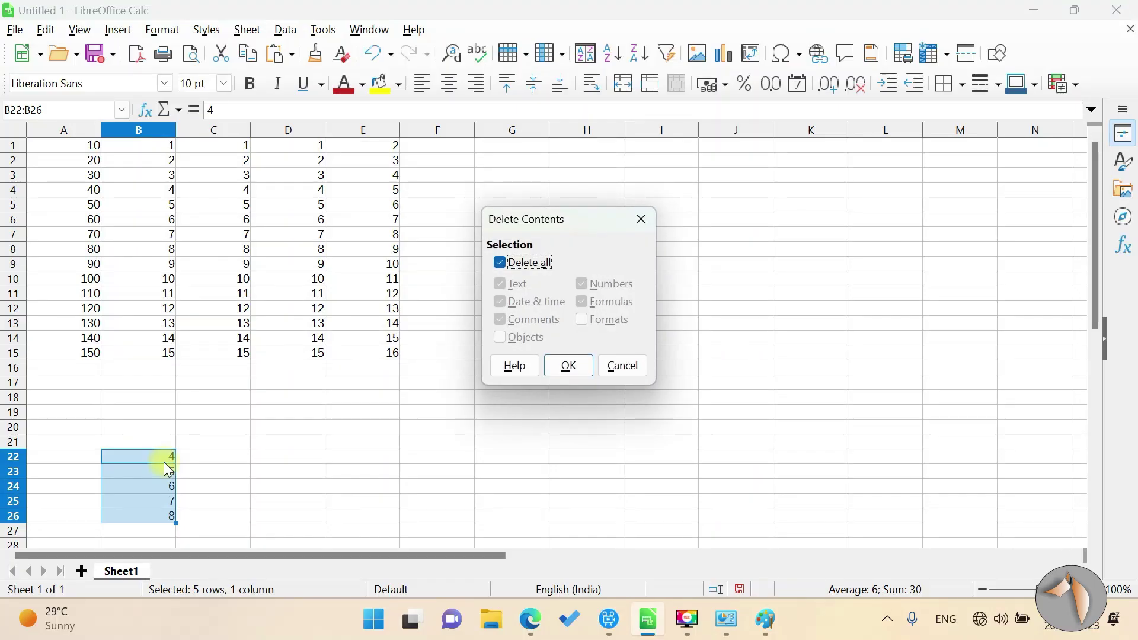
{"action": "key", "text": "Return"}
{"action": "key", "text": "Escape"}
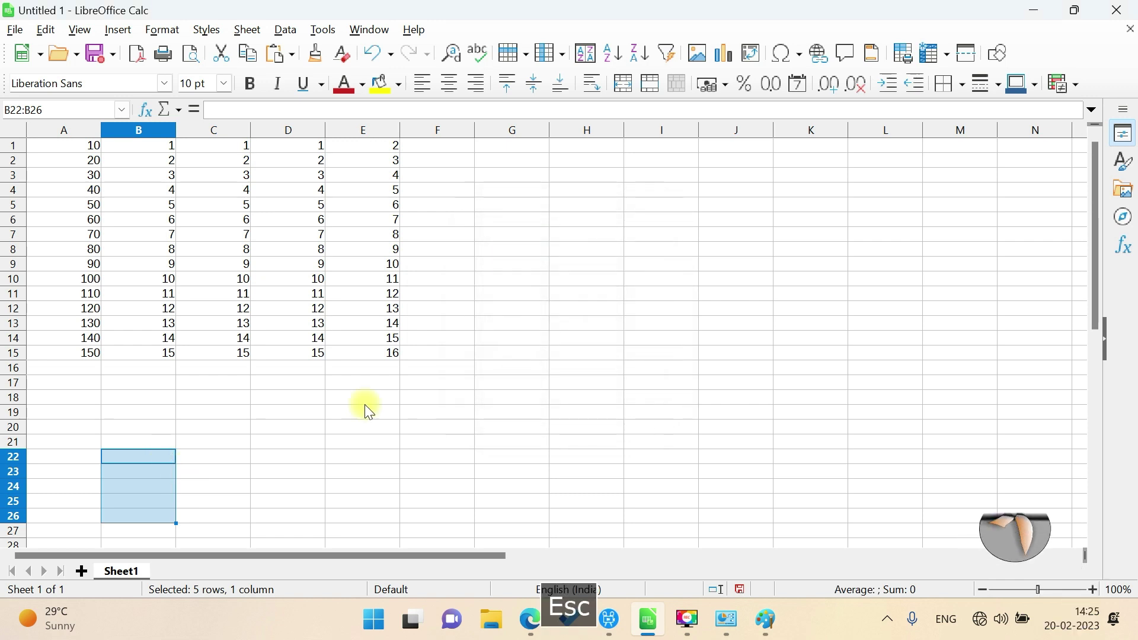
Type the letters a, b, c, d into F1:F4
{"action": "left_click", "coordinate": [466, 148]}
{"action": "type", "text": "a"}
{"action": "key", "text": "Return"}
{"action": "type", "text": "b"}
{"action": "key", "text": "Return"}
{"action": "type", "text": "c"}
{"action": "key", "text": "Return"}
{"action": "type", "text": "d"}
{"action": "key", "text": "Return"}
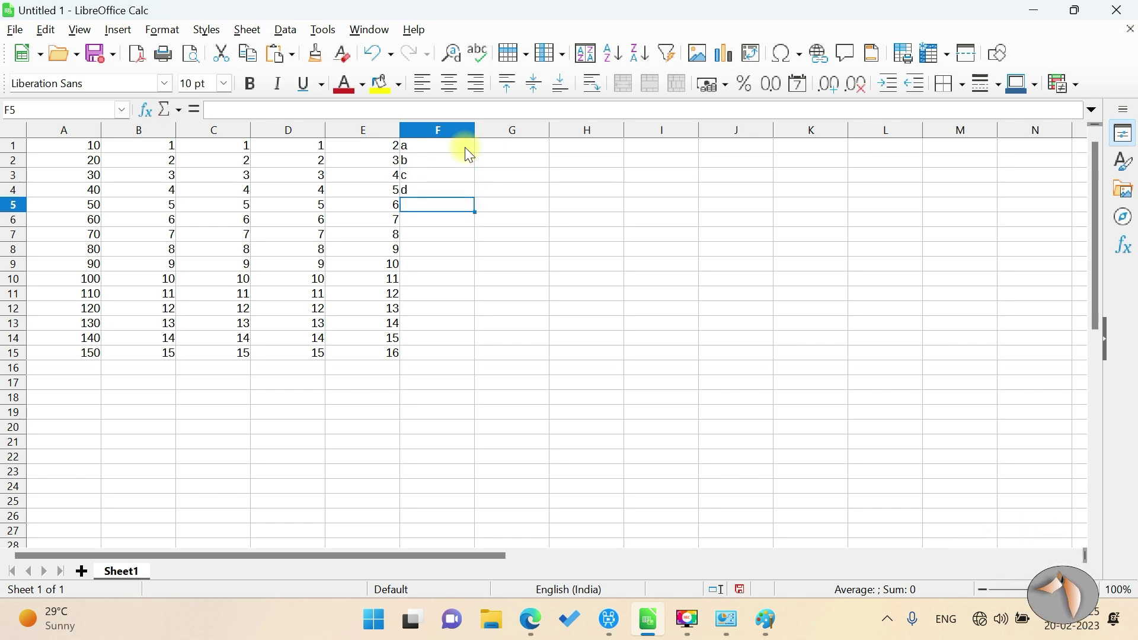
Repeat the a, b, c, d pattern from F1:F4 down to F15
{"action": "key", "text": "Up"}
{"action": "key", "text": "Up"}
{"action": "key", "text": "Up"}
{"action": "key", "text": "Up"}
{"action": "key", "text": "shift+Down"}
{"action": "key", "text": "shift+Down"}
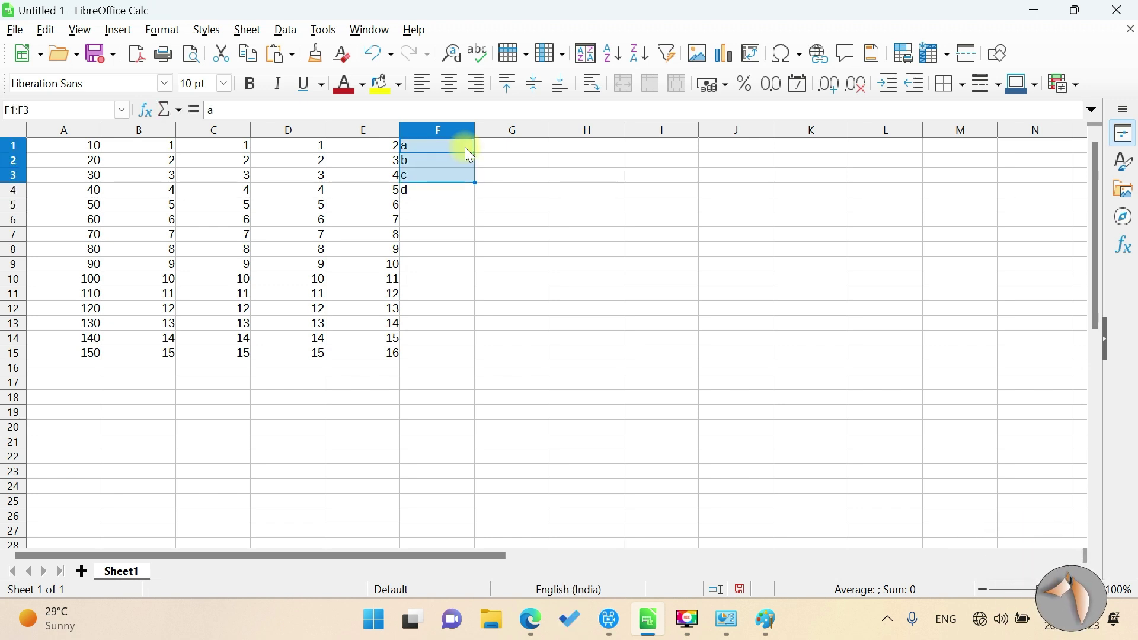
{"action": "key", "text": "shift+Down"}
{"action": "key", "text": "shift+Down"}
{"action": "key", "text": "shift+Up"}
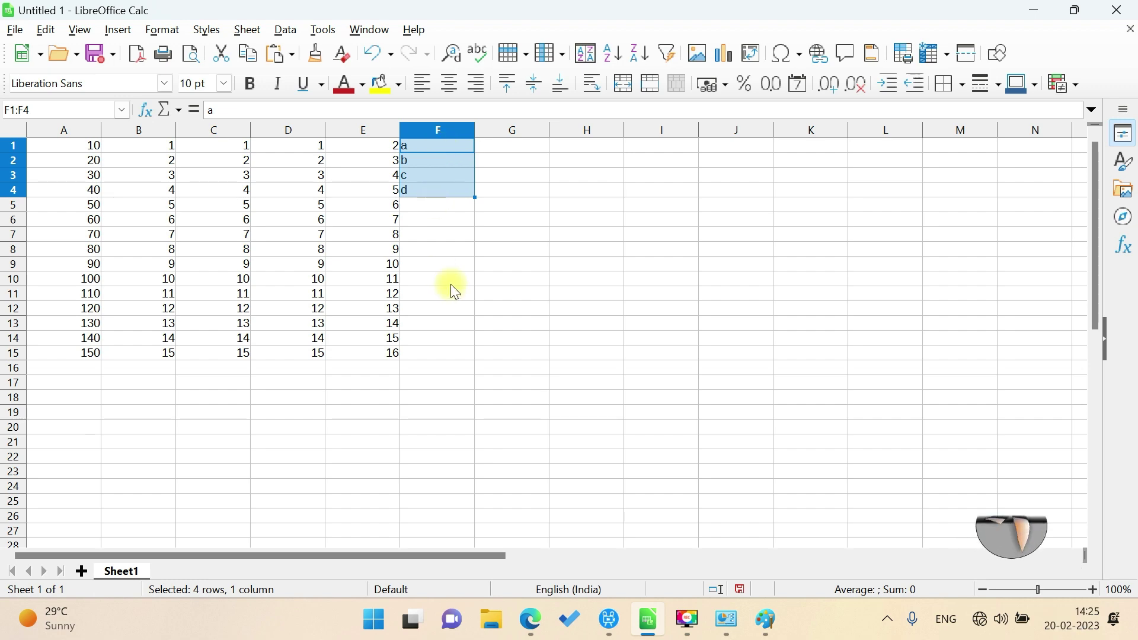
{"action": "left_click_drag", "start_coordinate": [474, 197], "coordinate": [477, 238]}
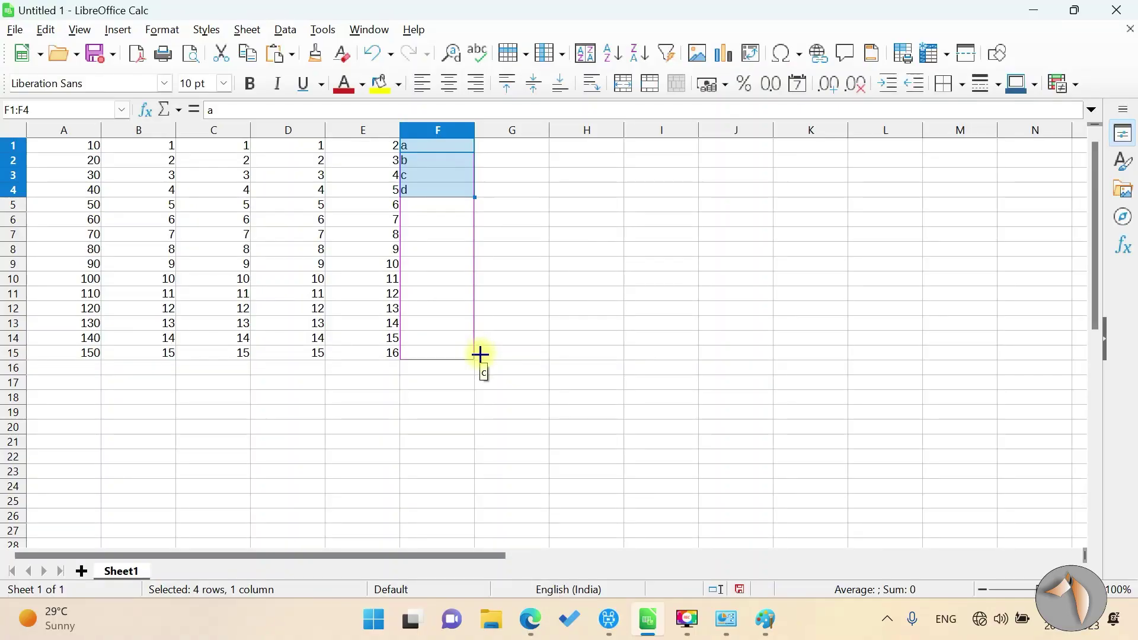
{"action": "left_click_drag", "start_coordinate": [478, 294], "coordinate": [477, 354]}
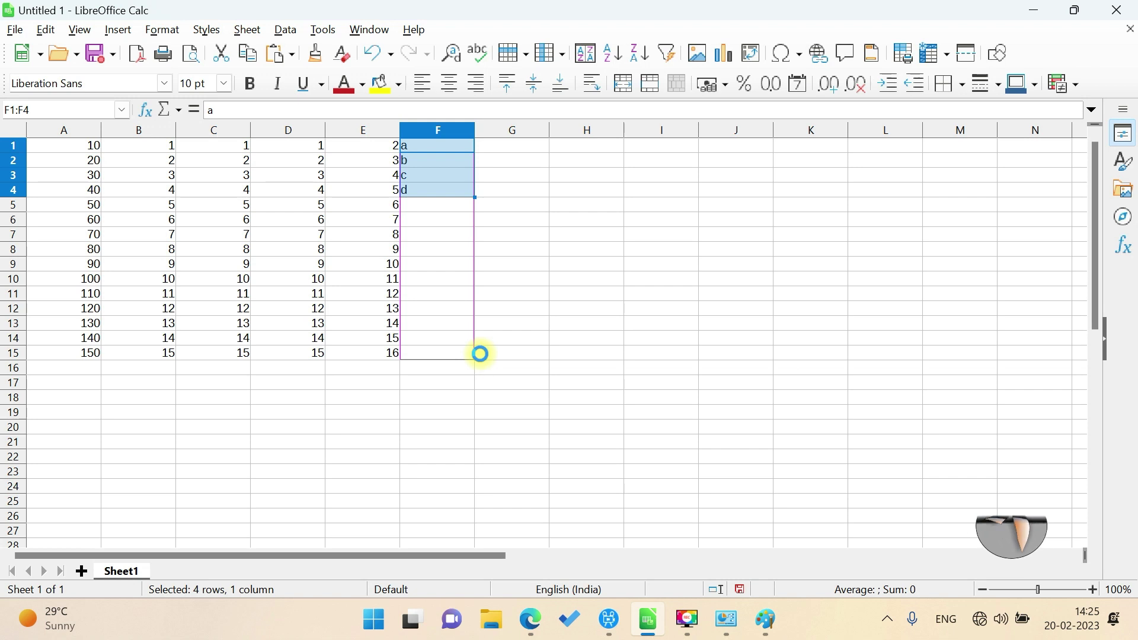
{"action": "left_click", "coordinate": [513, 206]}
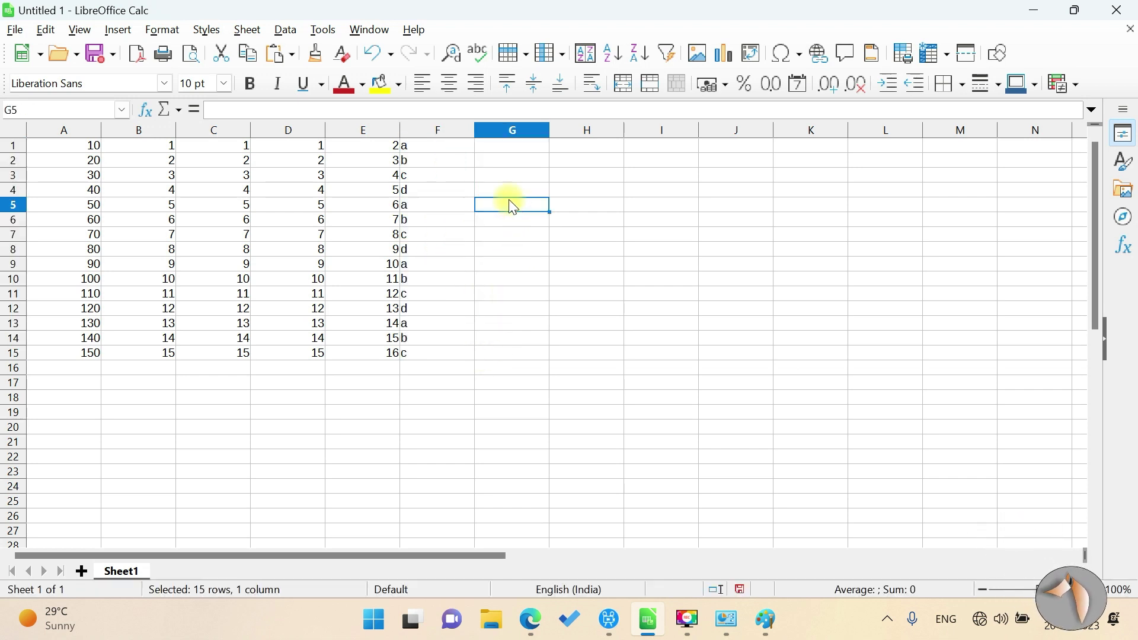
{"action": "left_click", "coordinate": [442, 149]}
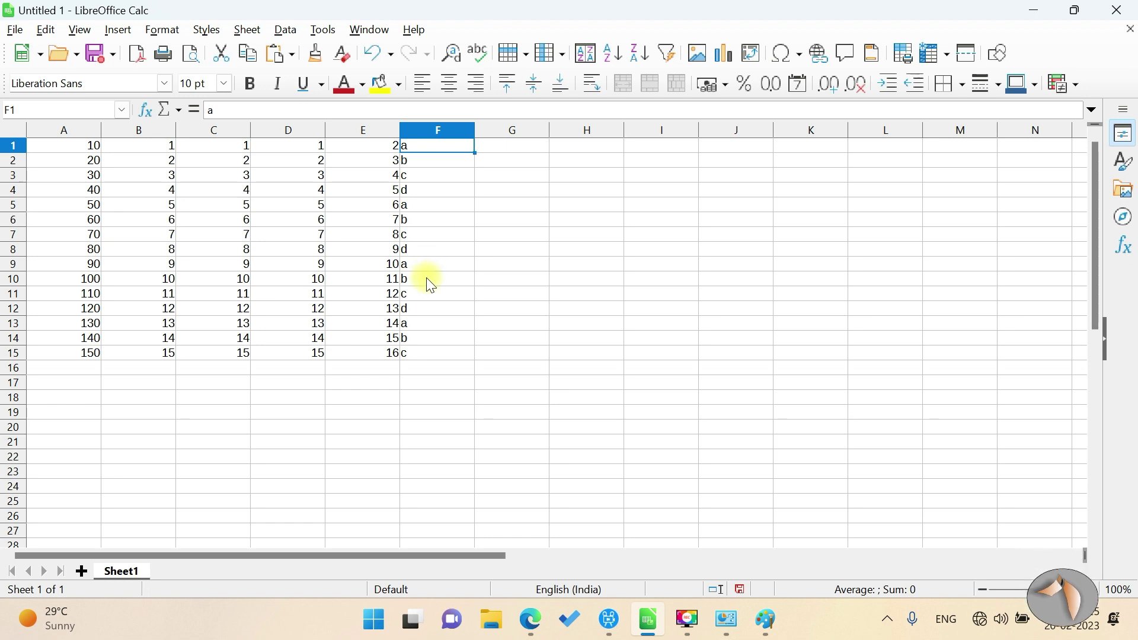
Enter the letter a in G1 and drag its fill handle down column G
{"action": "left_click", "coordinate": [527, 153]}
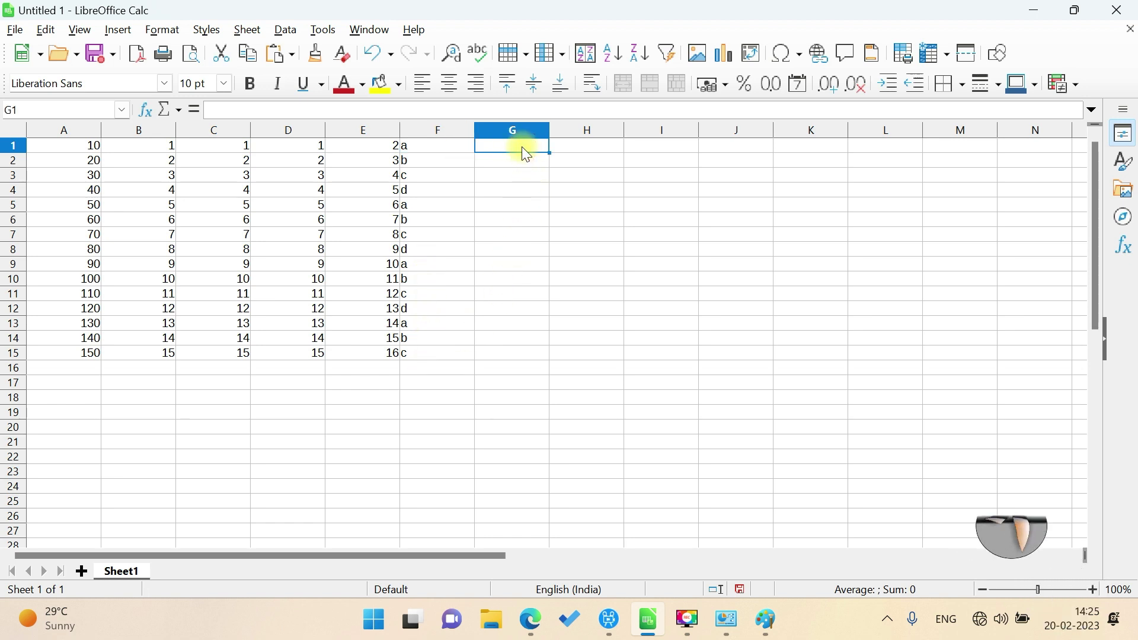
{"action": "type", "text": "a"}
{"action": "key", "text": "Return"}
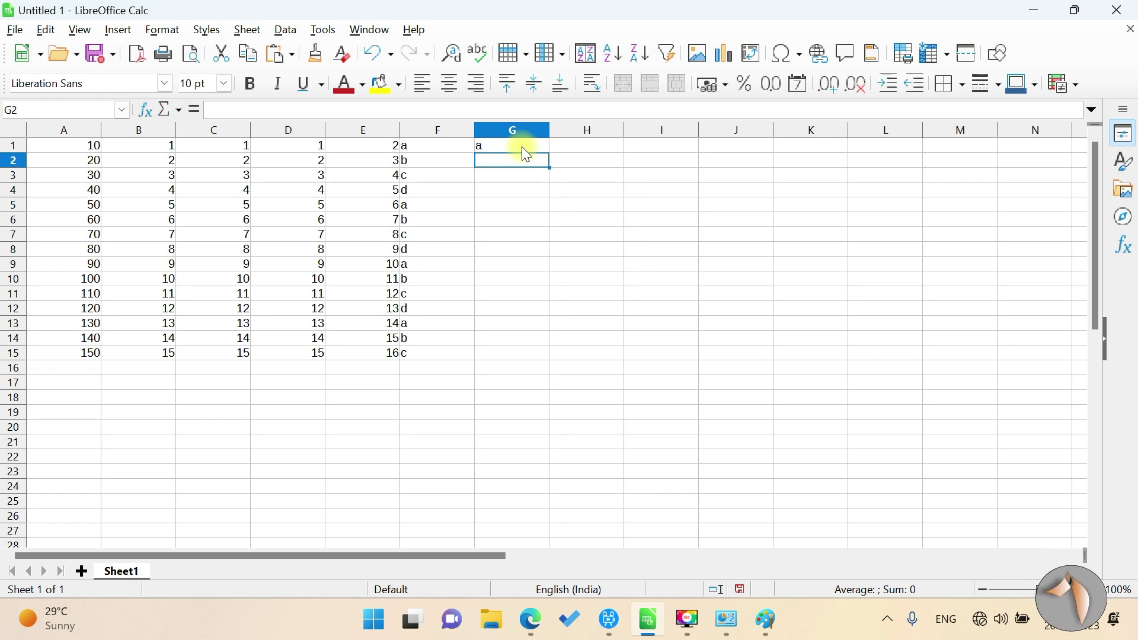
{"action": "key", "text": "Up"}
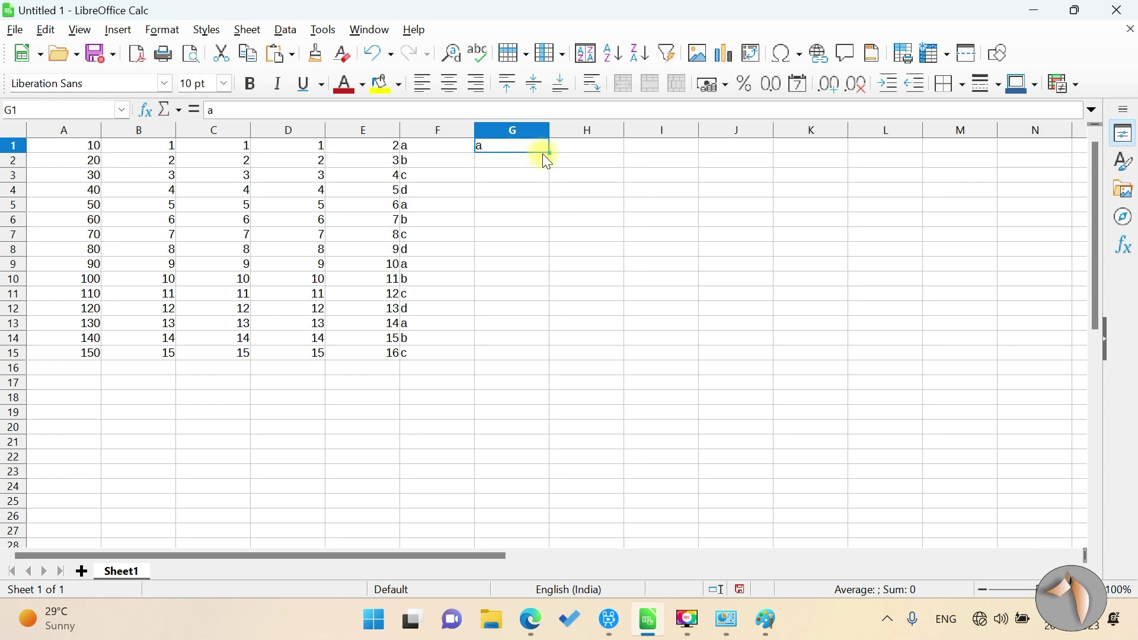
{"action": "left_click_drag", "start_coordinate": [549, 154], "coordinate": [559, 350]}
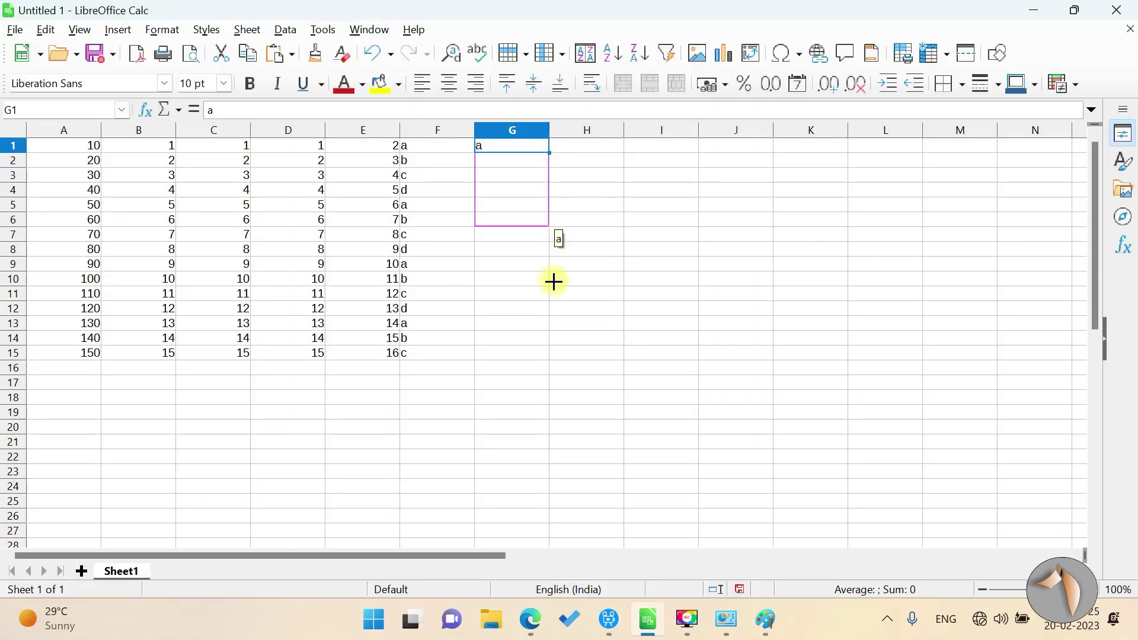